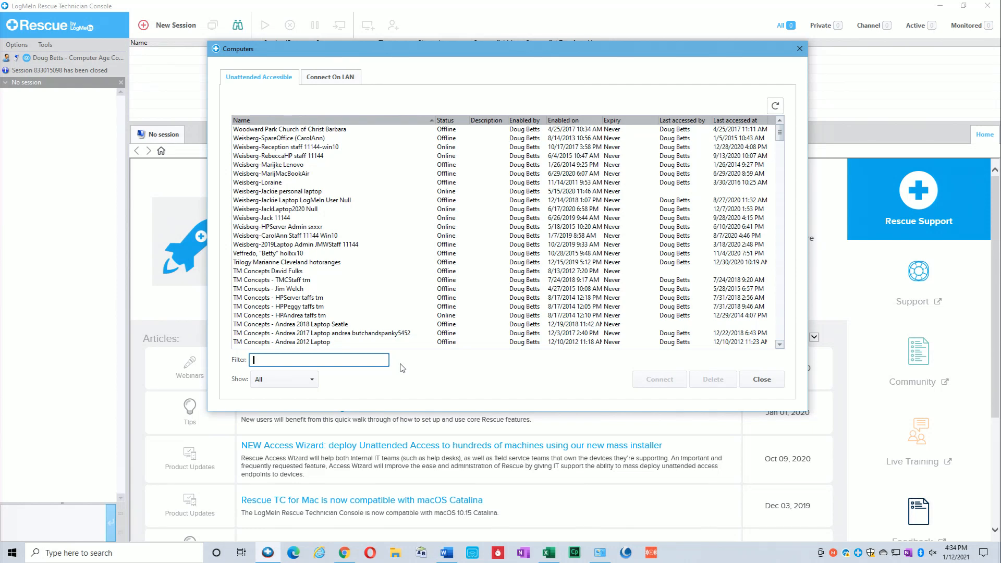
- Filter the unattended computers list by the client's name and connect to the matching computer
type("marj")
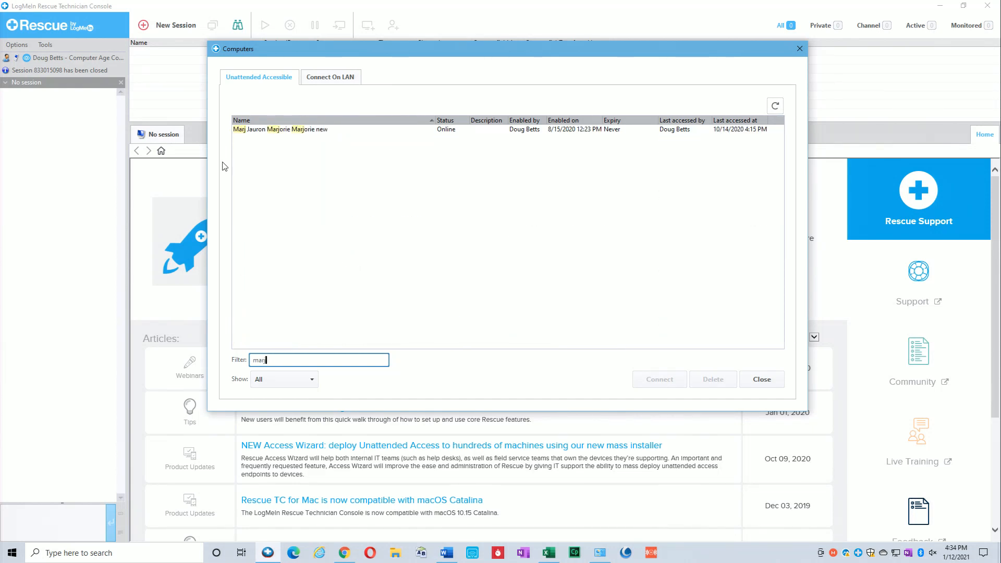
left_click(269, 128)
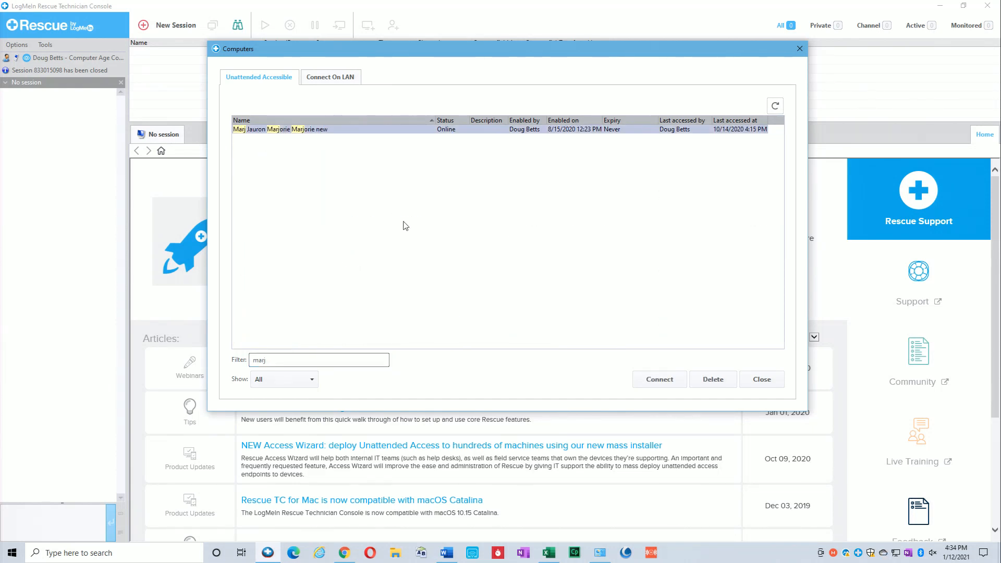
left_click(660, 381)
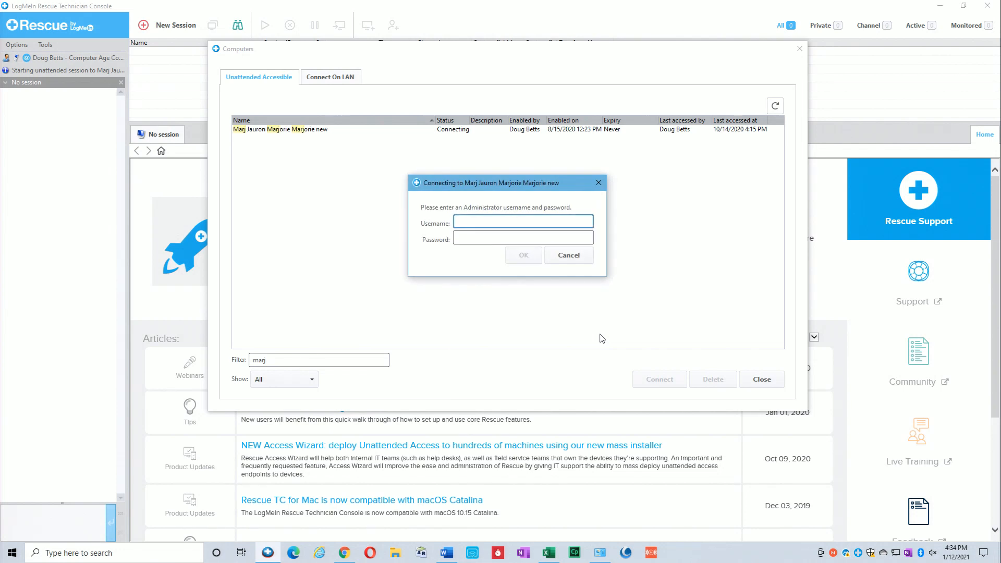
- Log in to the client's computer with the administrator username and password
key("Tab")
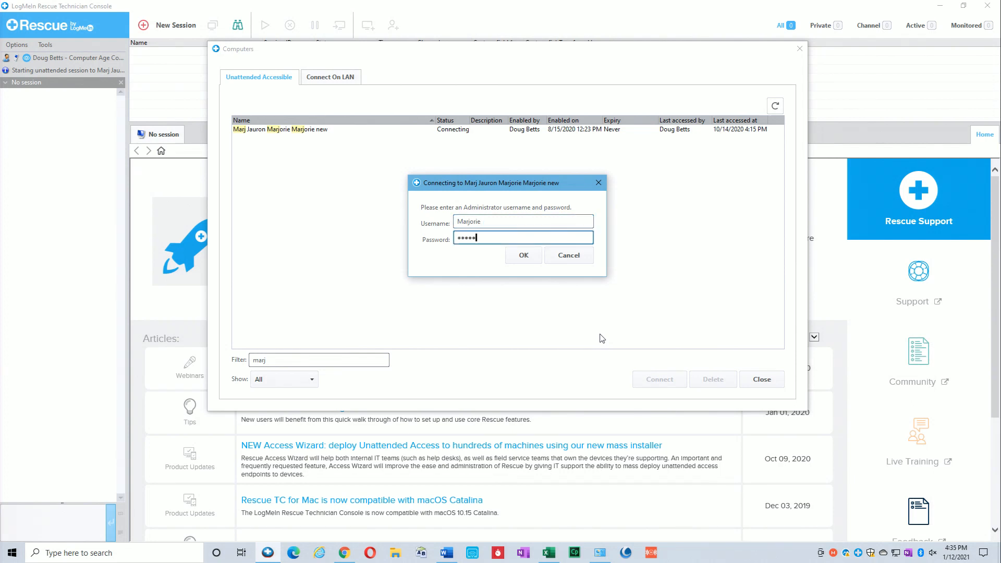
key("Return")
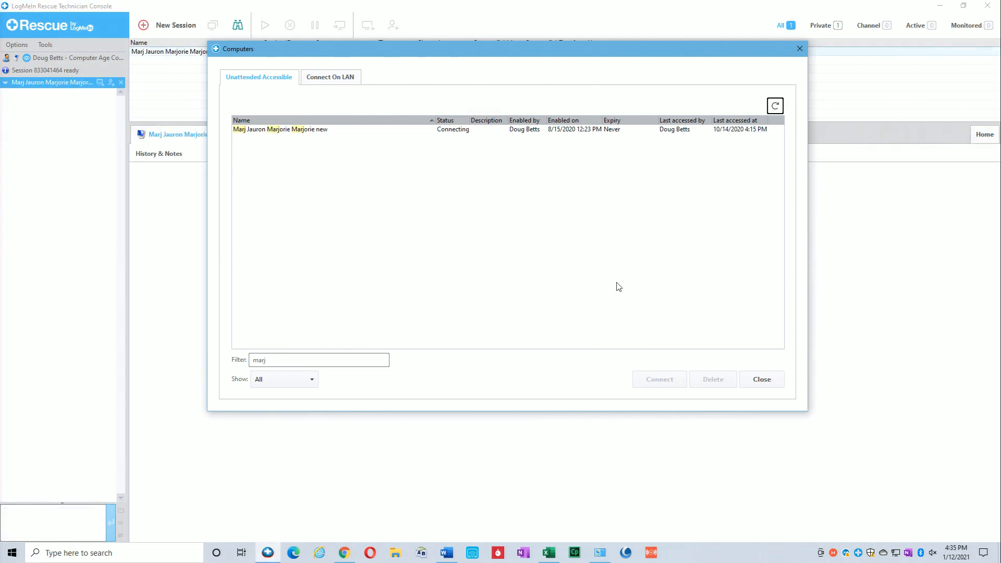
- Launch a remote control session and show the client's desktop full screen
left_click(761, 383)
left_click(244, 174)
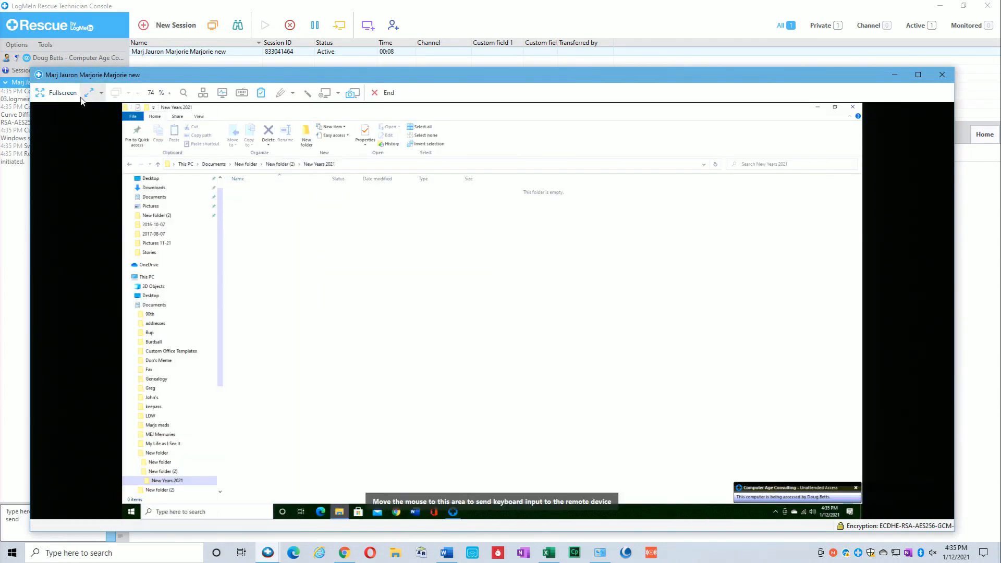
left_click(71, 95)
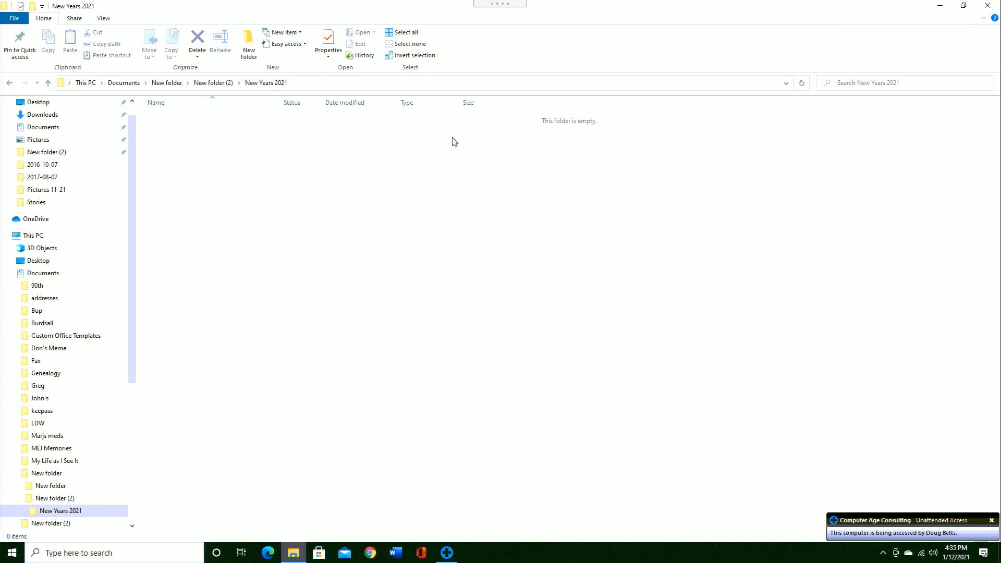
- Go up through New folder (2) and New folder to Documents and jump down its file list
left_click(214, 83)
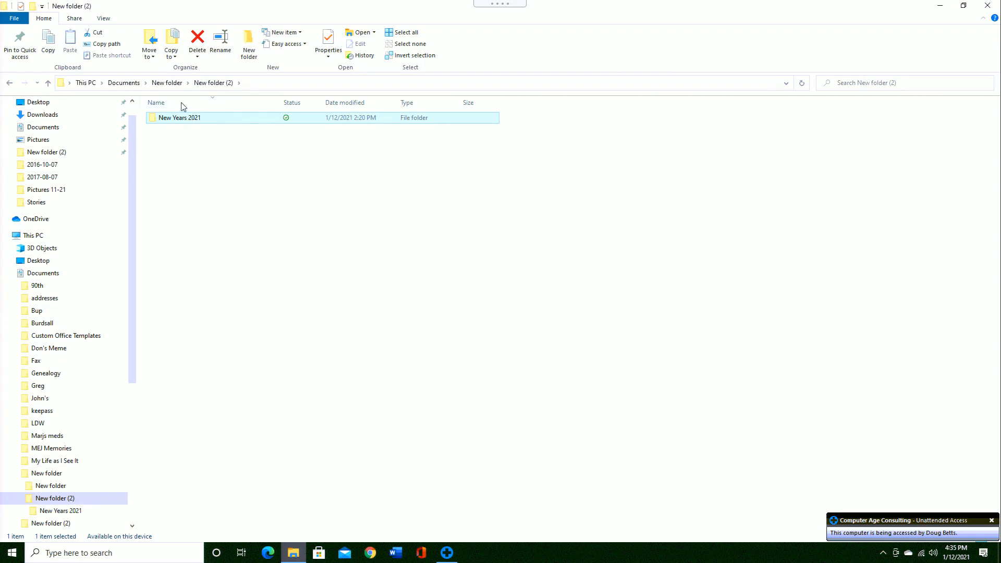
left_click(177, 85)
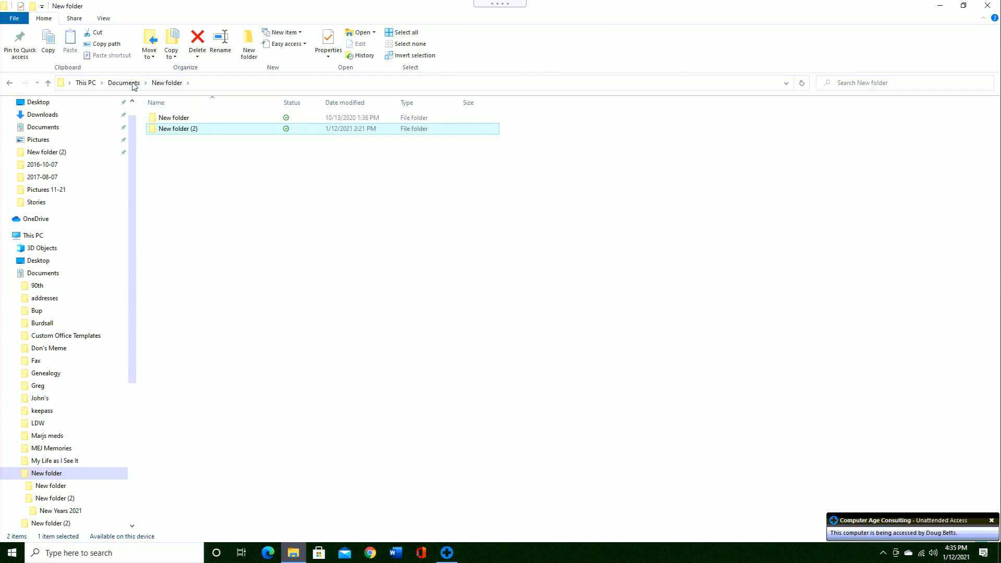
left_click(124, 84)
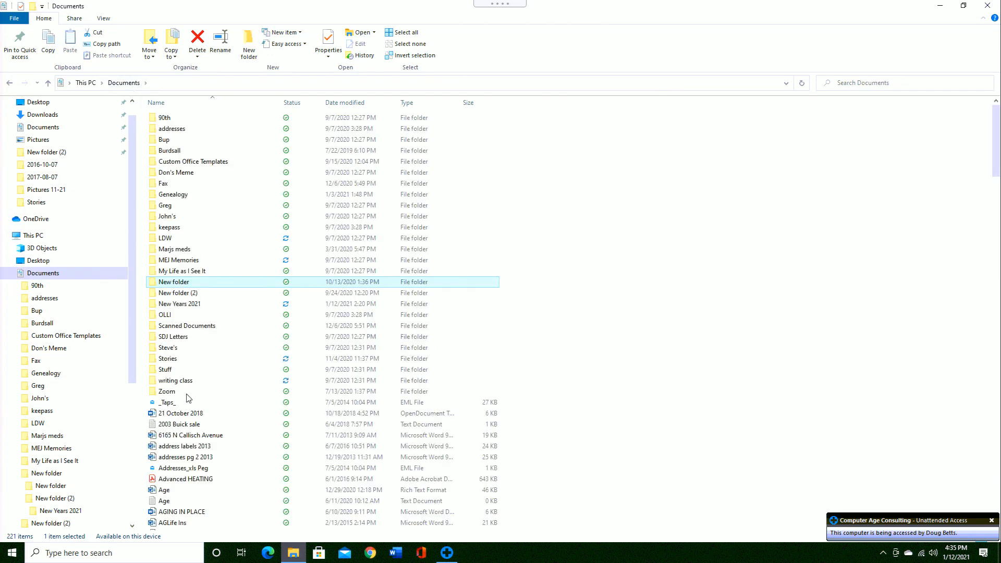
left_click(186, 424)
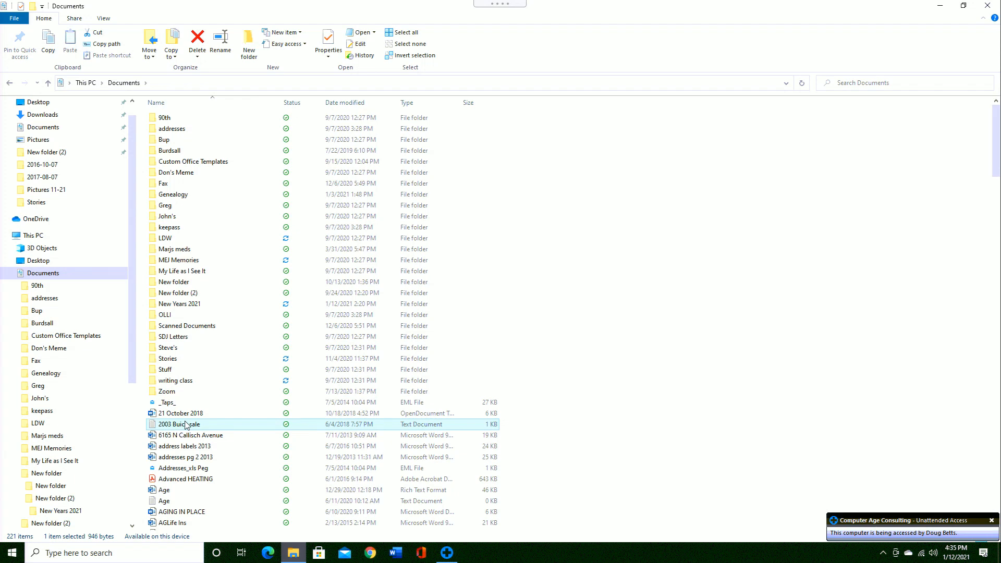
key("n")
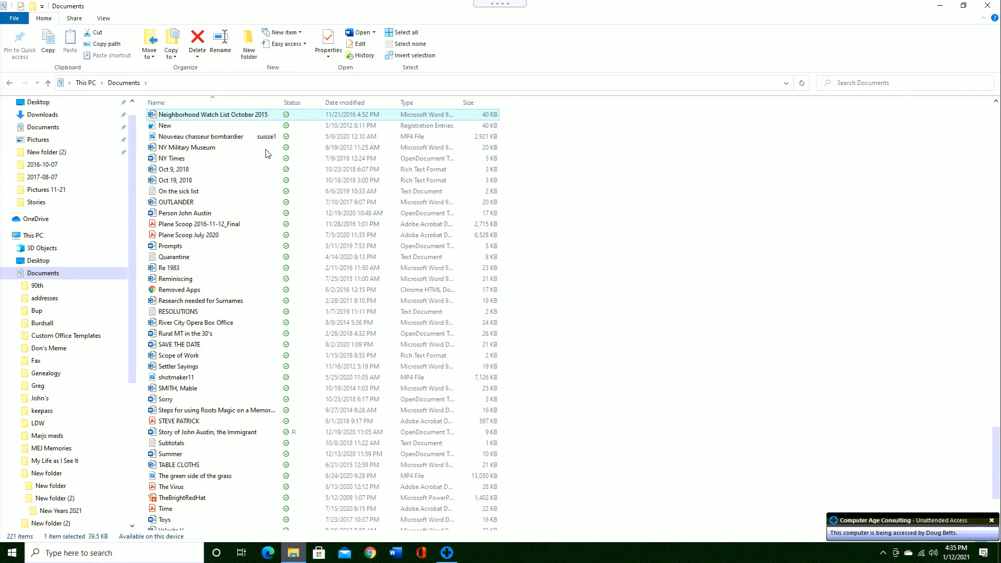
- Sort the Documents list by date modified and scroll up through the recent files
left_click(348, 105)
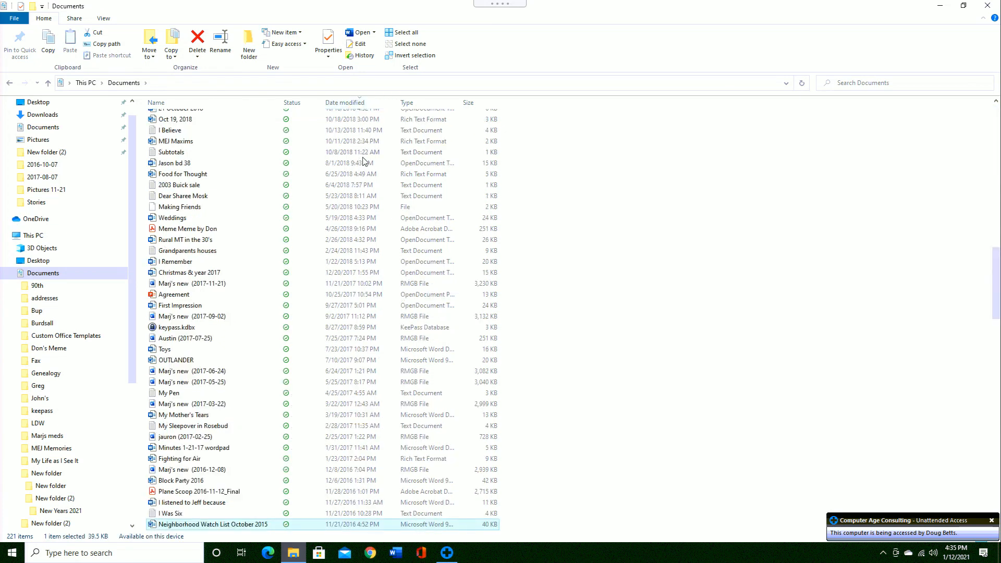
scroll(363, 162, "up", 20)
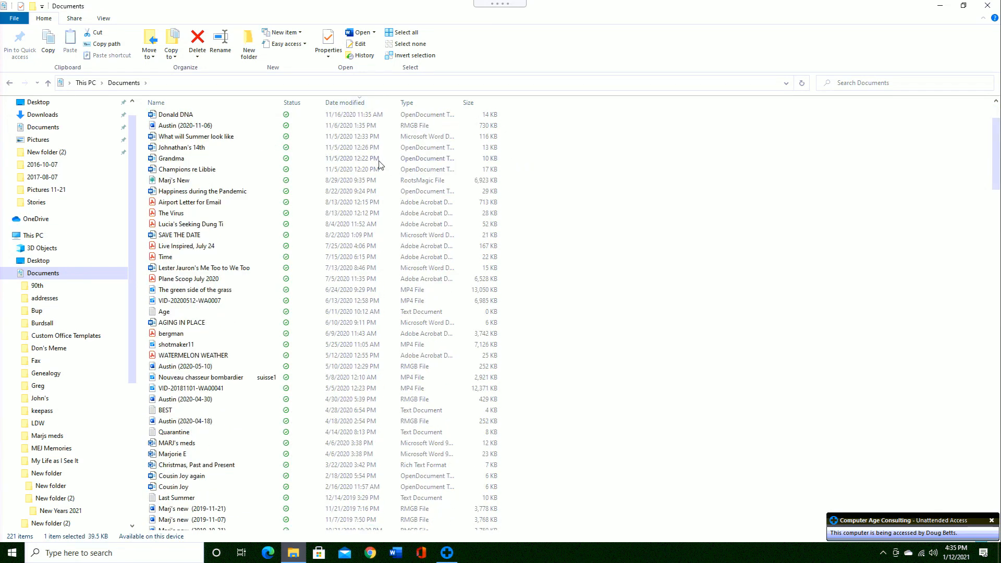
scroll(379, 165, "up", 3)
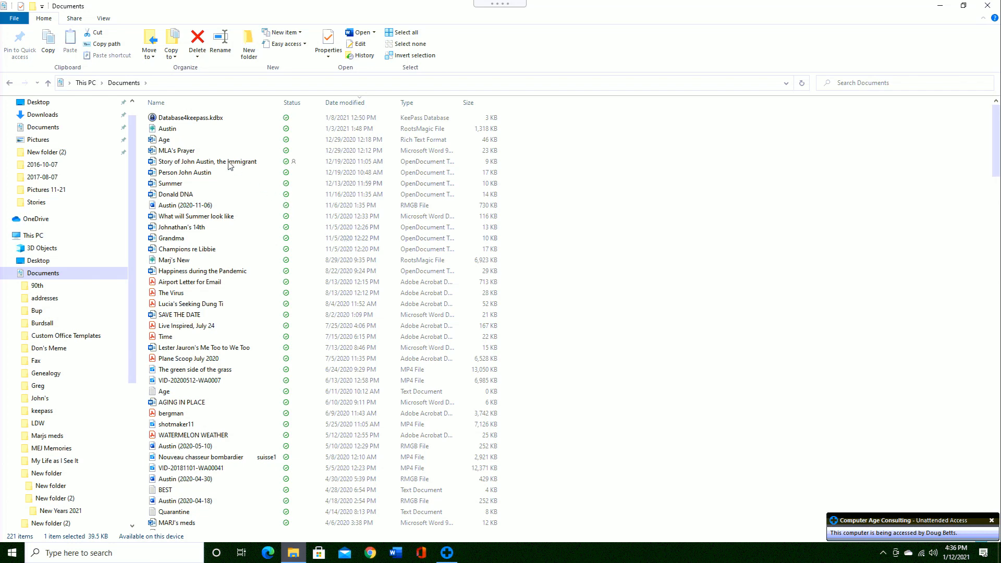
- Re-sort Documents by name and scroll back to the top so folders come first
left_click(208, 104)
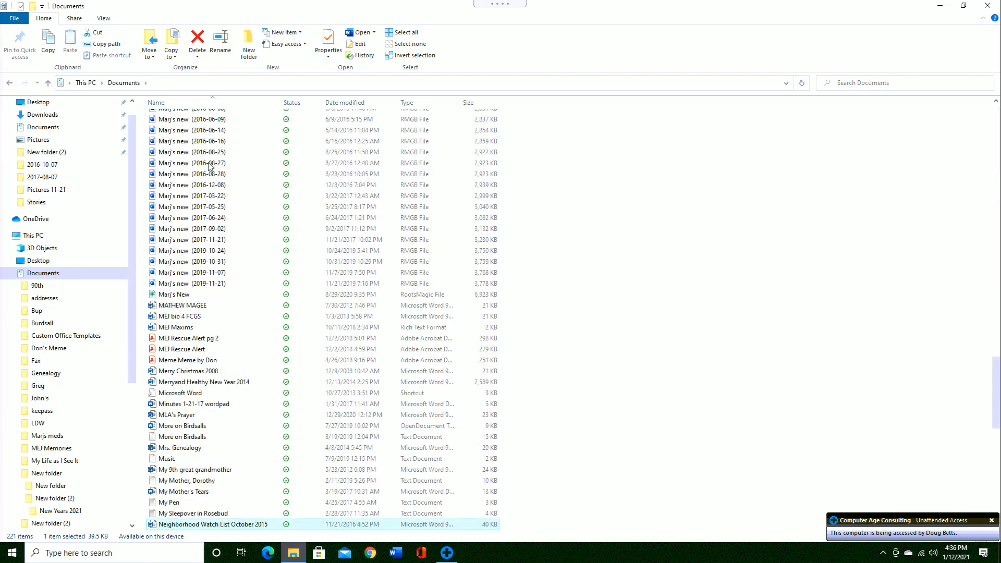
scroll(218, 154, "up", 15)
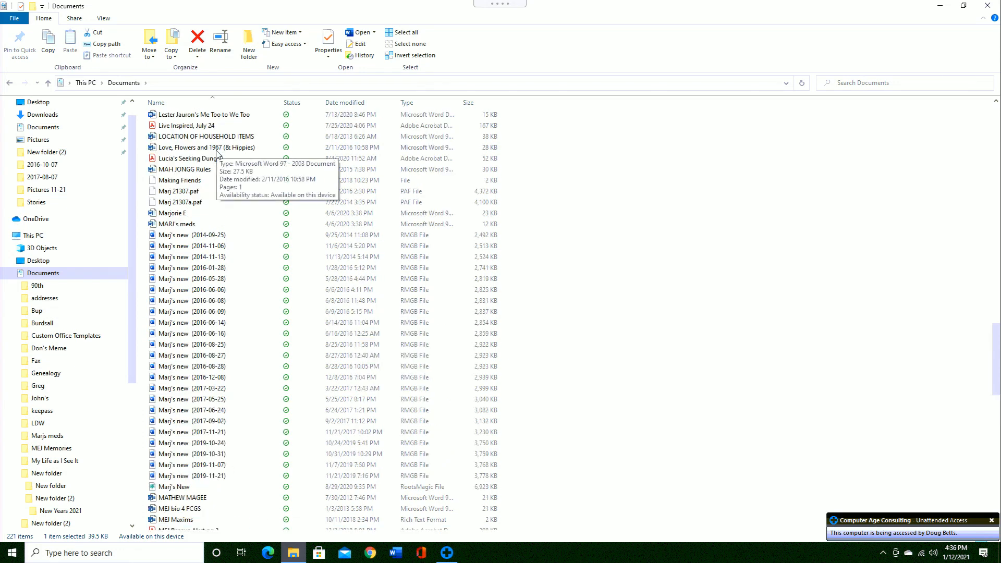
scroll(218, 155, "up", 20)
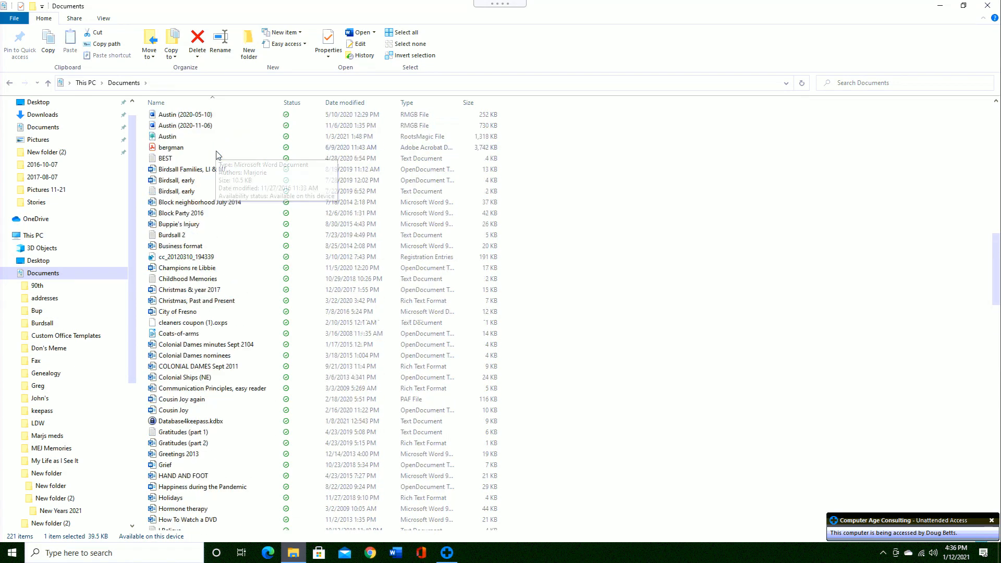
scroll(218, 155, "up", 5)
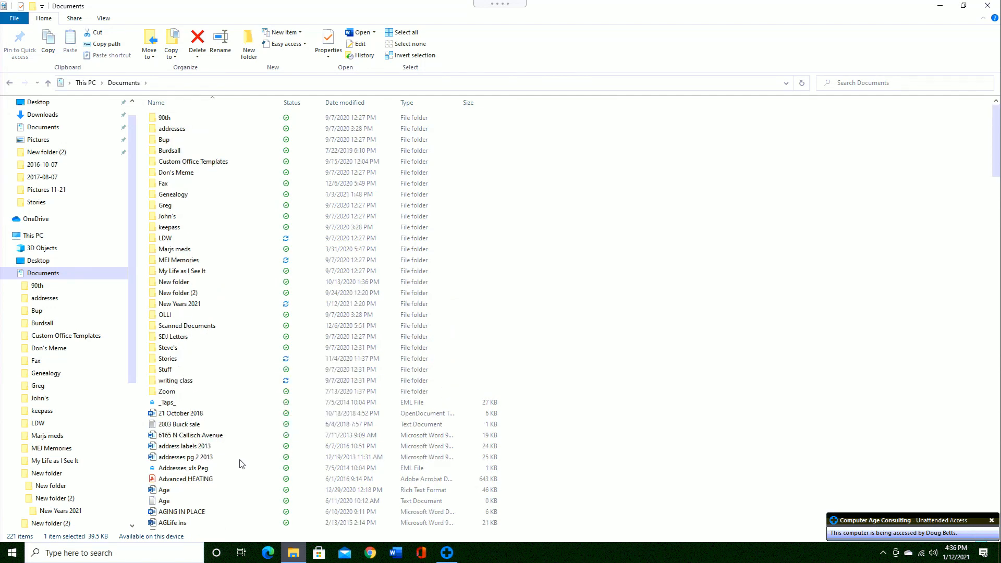
- Open Document 2 from the Recent list on Word's taskbar jump list
right_click(397, 556)
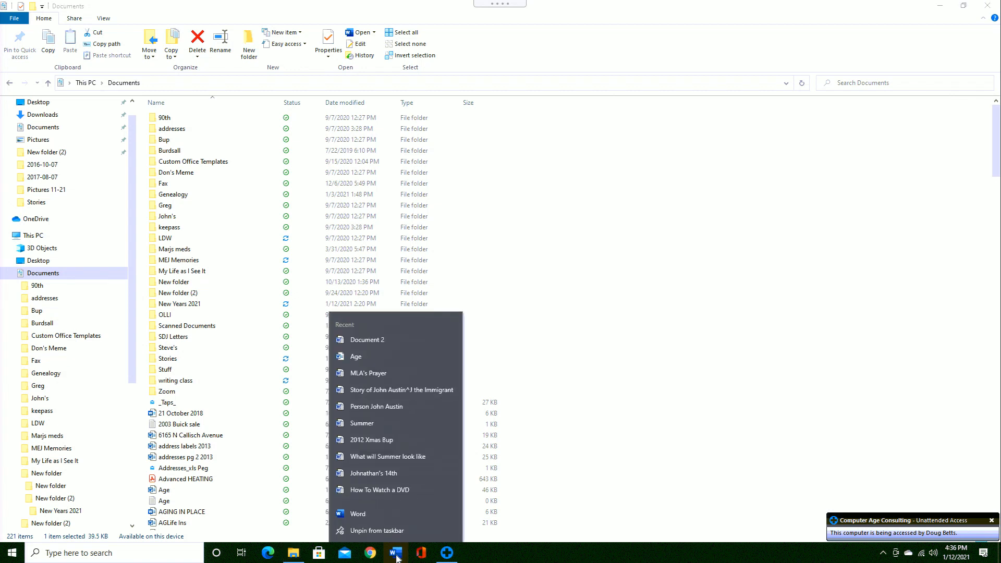
key("Escape")
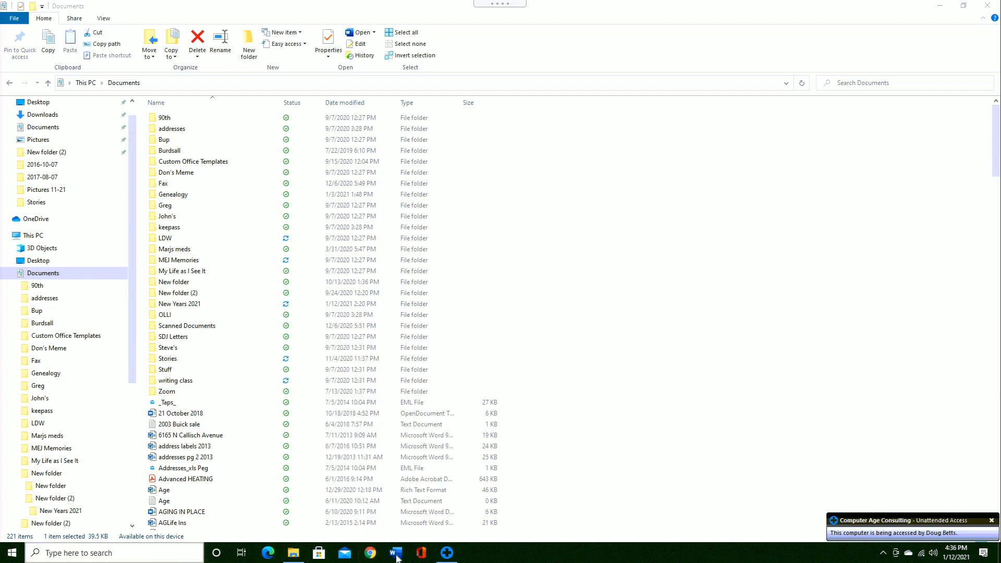
right_click(396, 557)
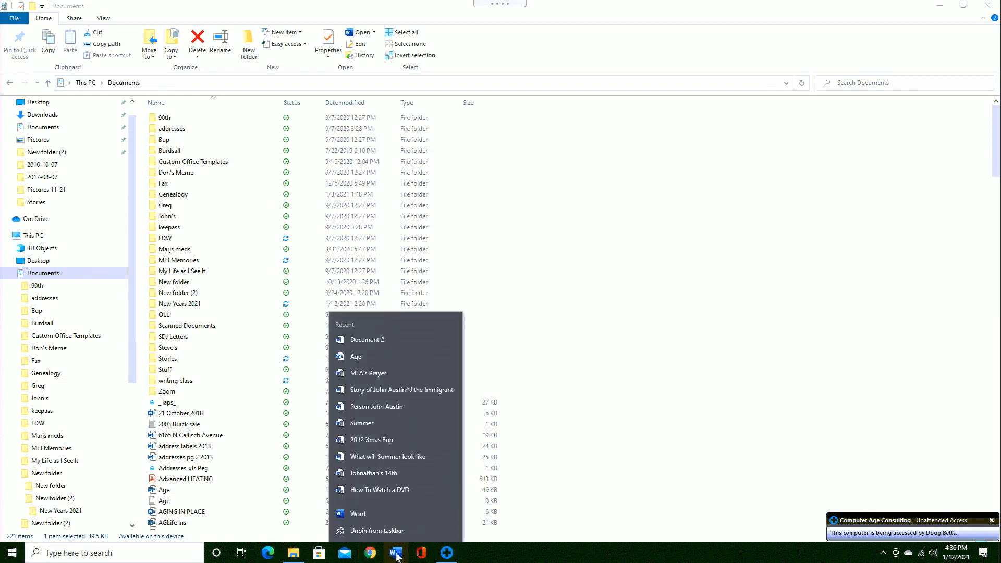
left_click(397, 556)
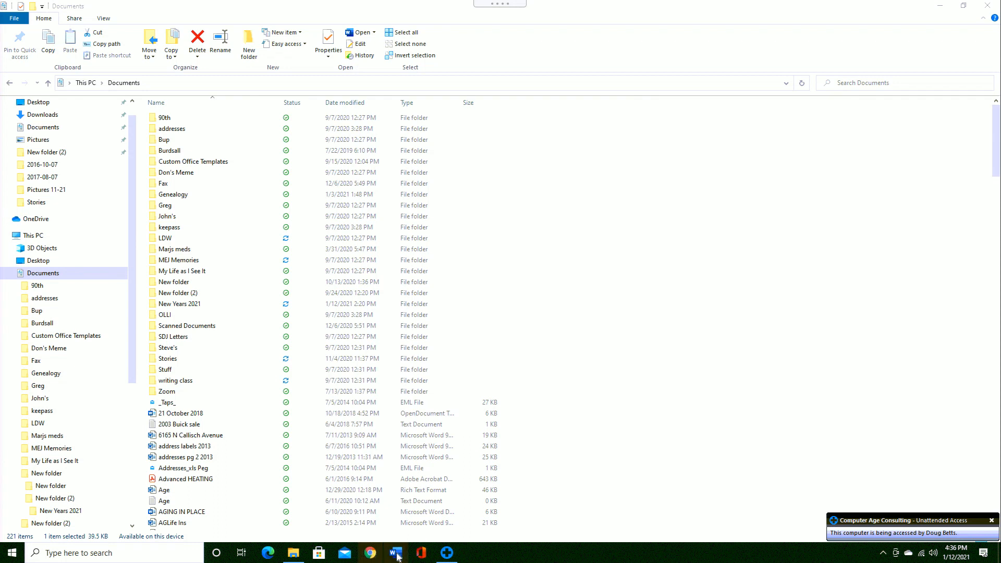
right_click(396, 556)
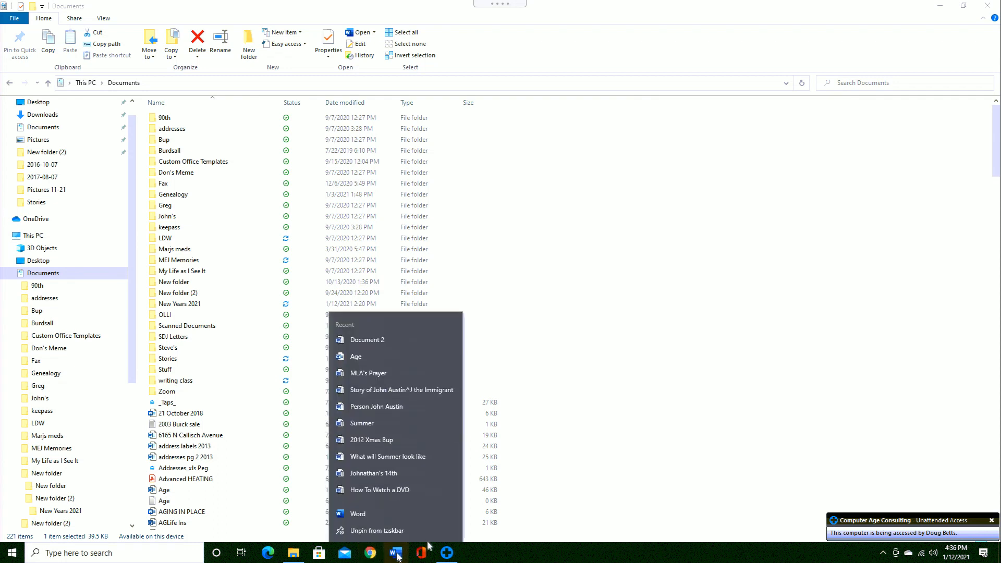
left_click(359, 342)
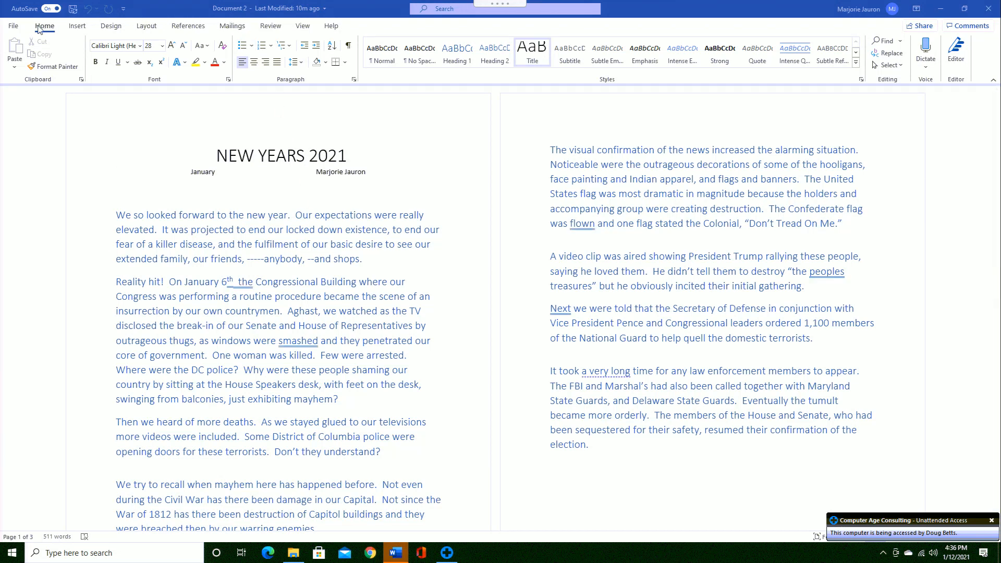
- Save a copy of the essay to OneDrive - Personal named 'New Years 2021'
left_click(13, 26)
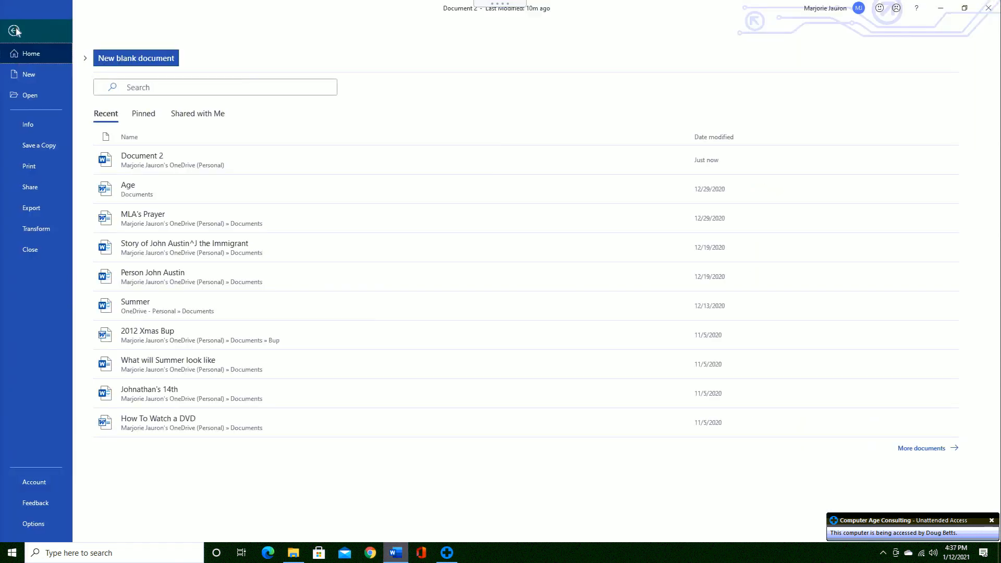
left_click(39, 147)
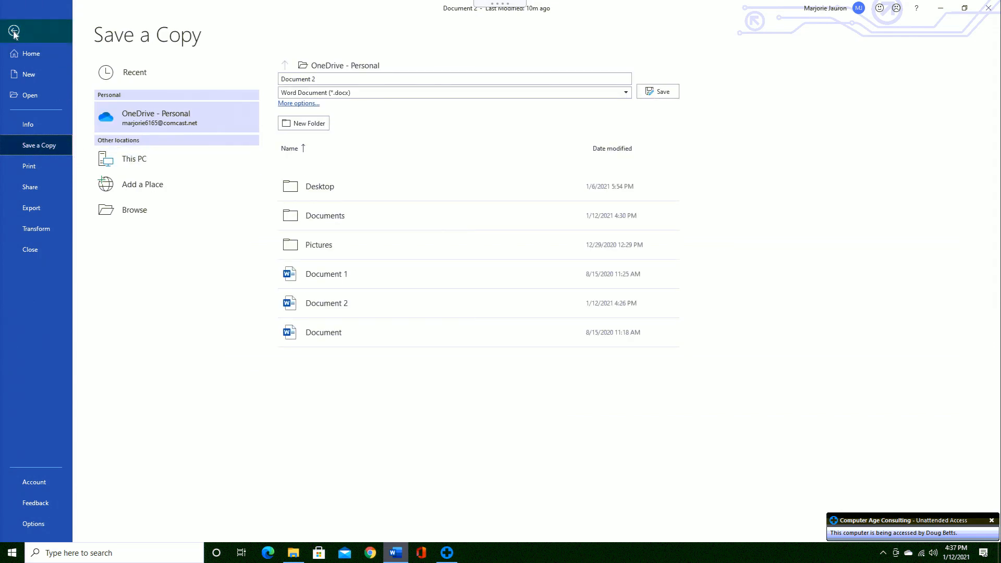
left_click(324, 79)
type("New Years 2021")
left_click(661, 95)
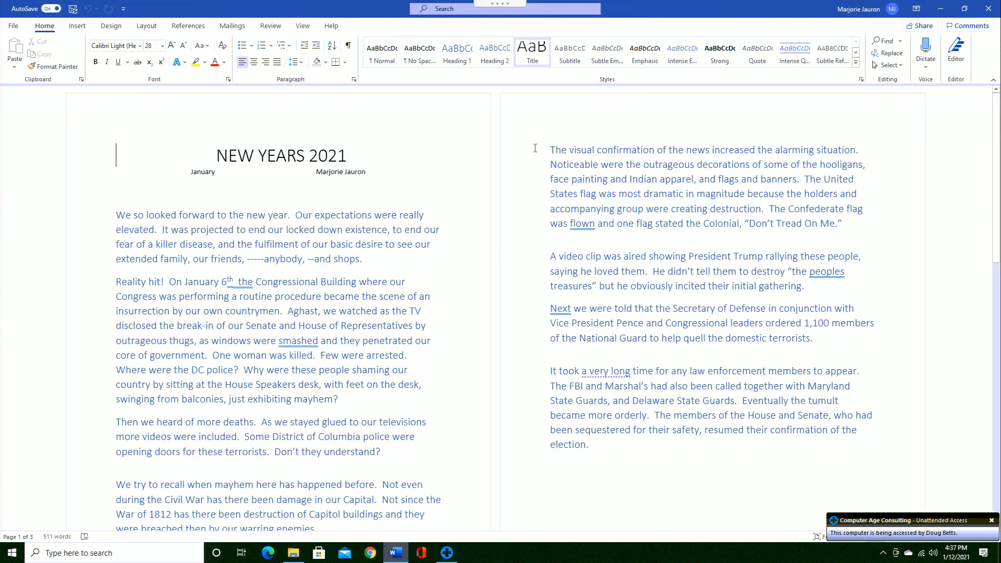
- Close 'New Years 2021', reopen it from Word's recent documents, then close Word
left_click(14, 29)
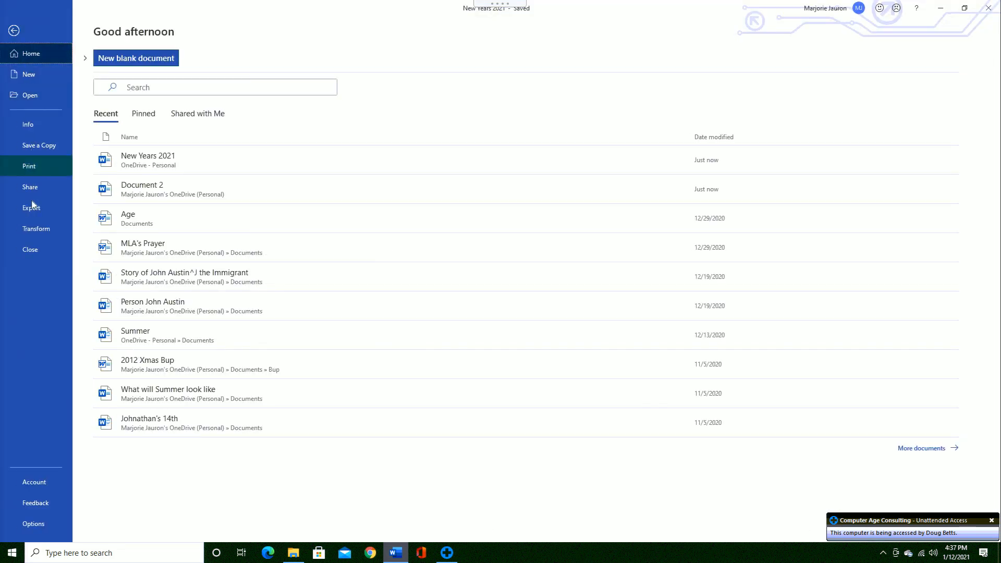
left_click(35, 249)
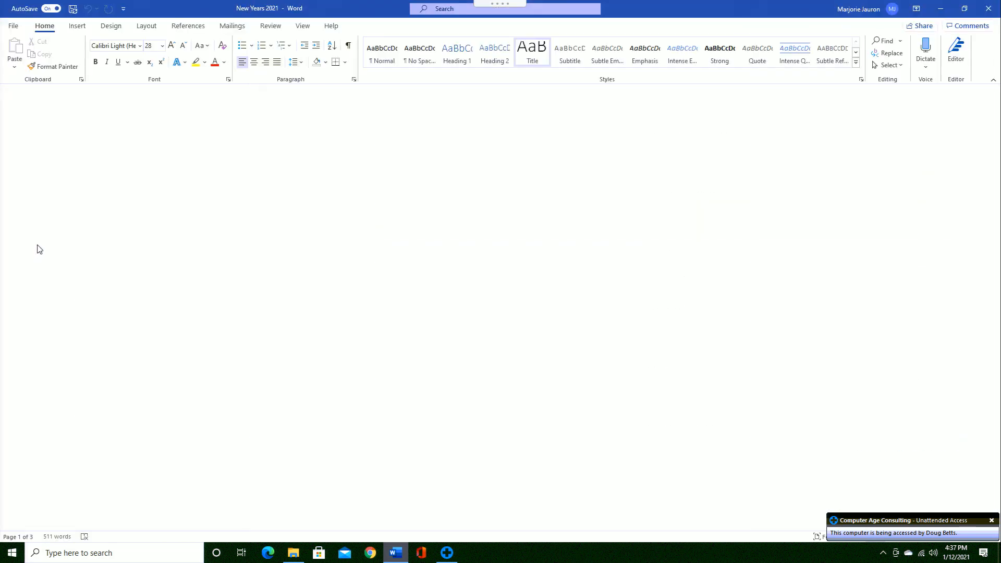
left_click(14, 27)
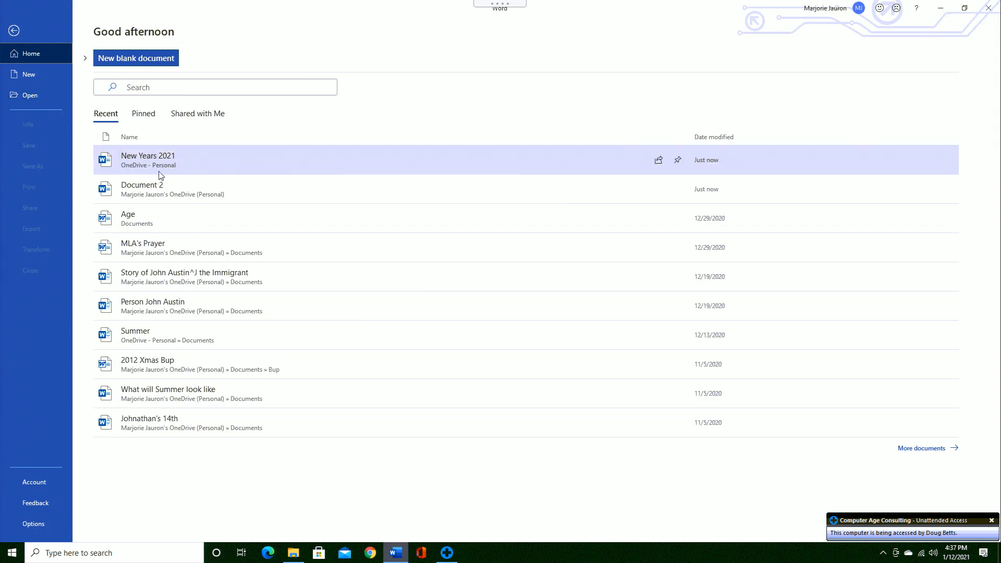
left_click(33, 100)
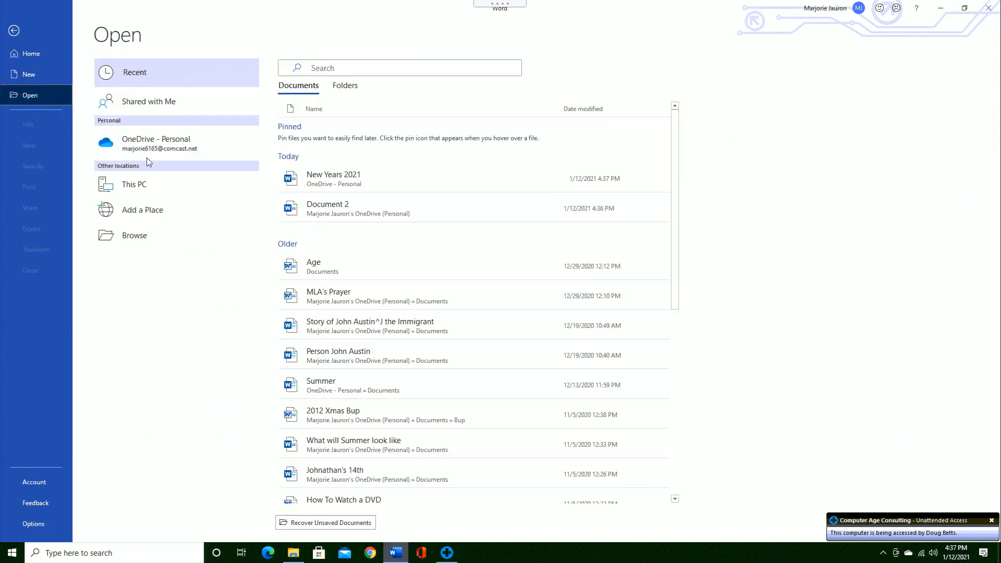
left_click(331, 183)
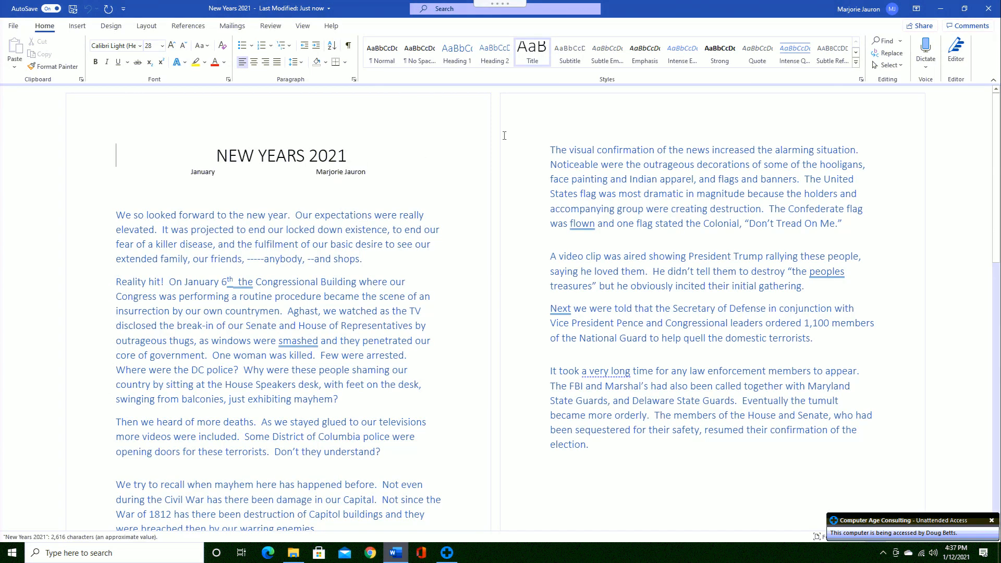
left_click(988, 10)
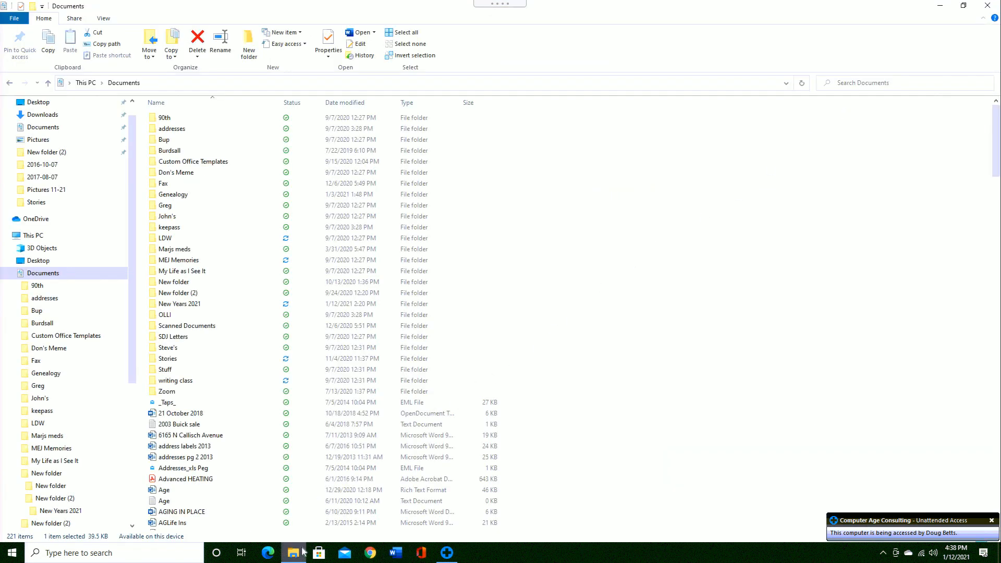
mouse_move(298, 557)
mouse_move(186, 355)
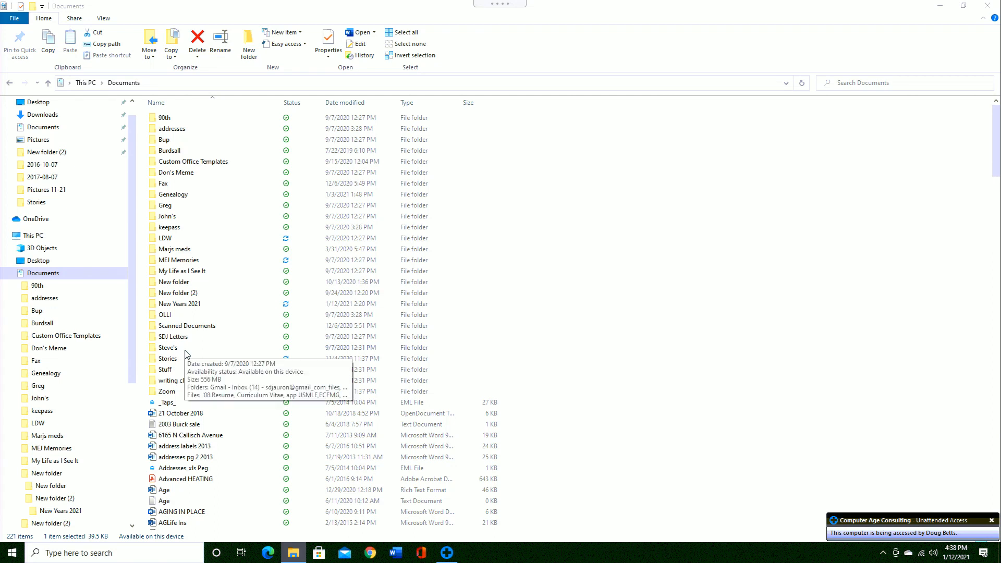
mouse_move(187, 309)
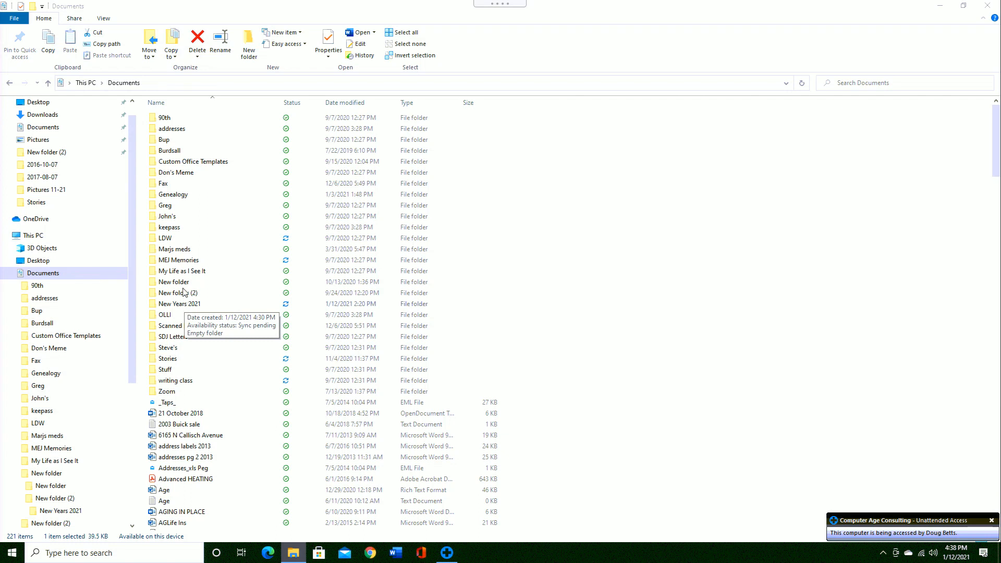
double_click(182, 282)
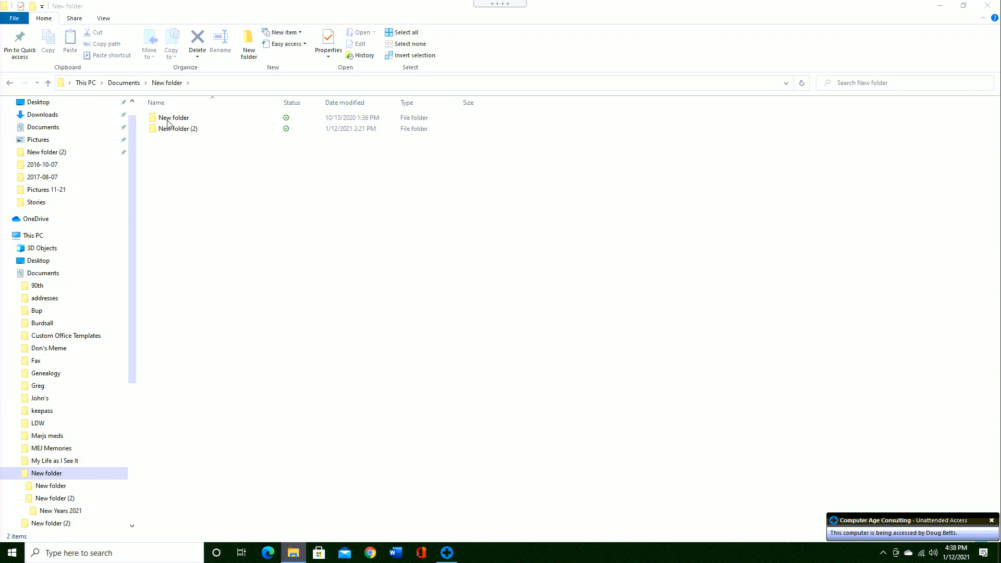
double_click(167, 123)
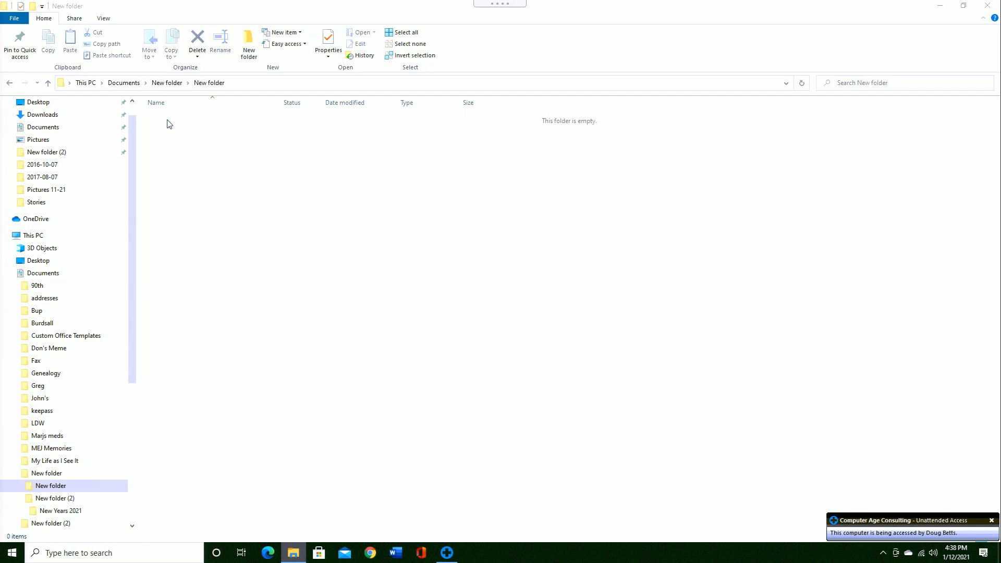
left_click(174, 85)
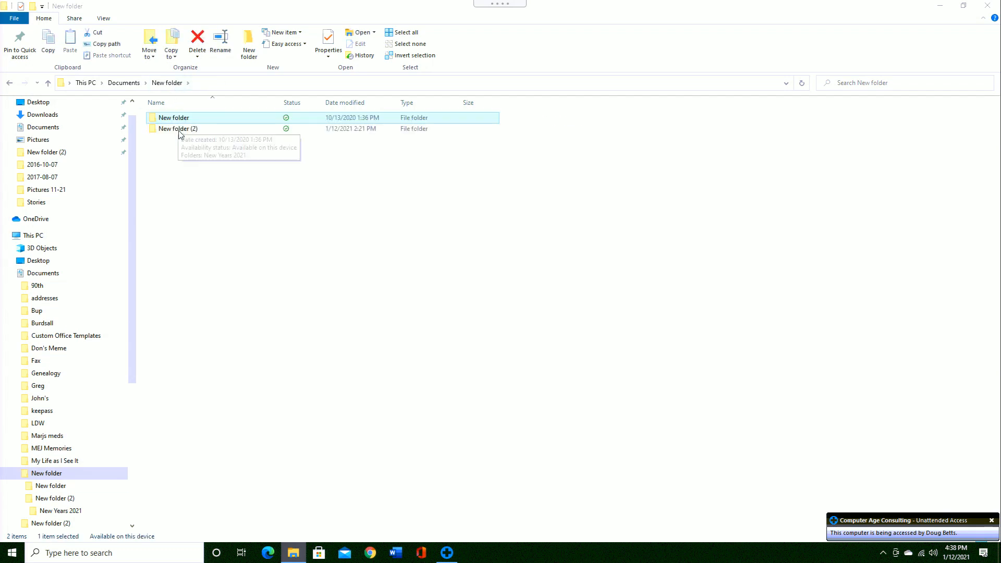
double_click(180, 129)
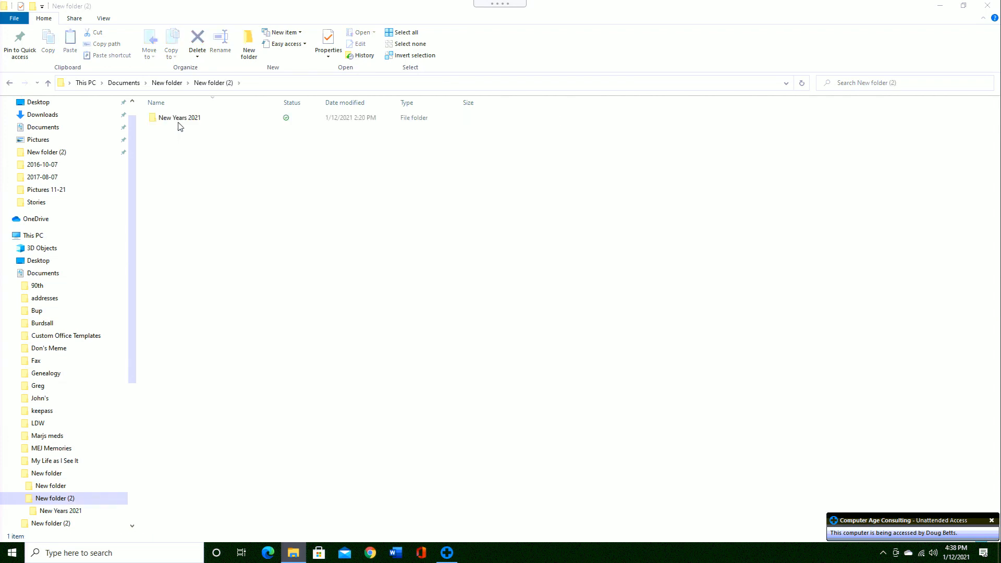
double_click(180, 125)
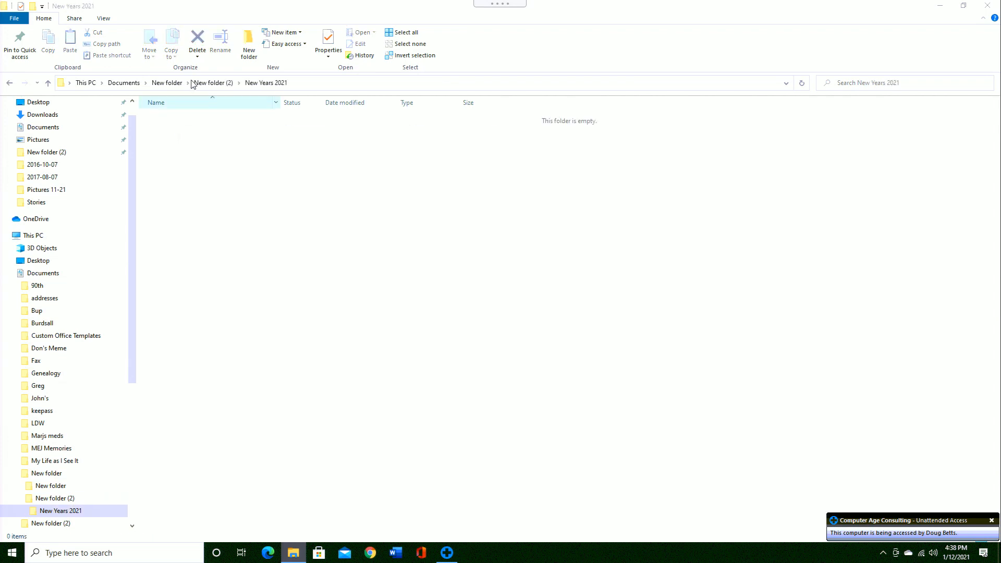
left_click(167, 83)
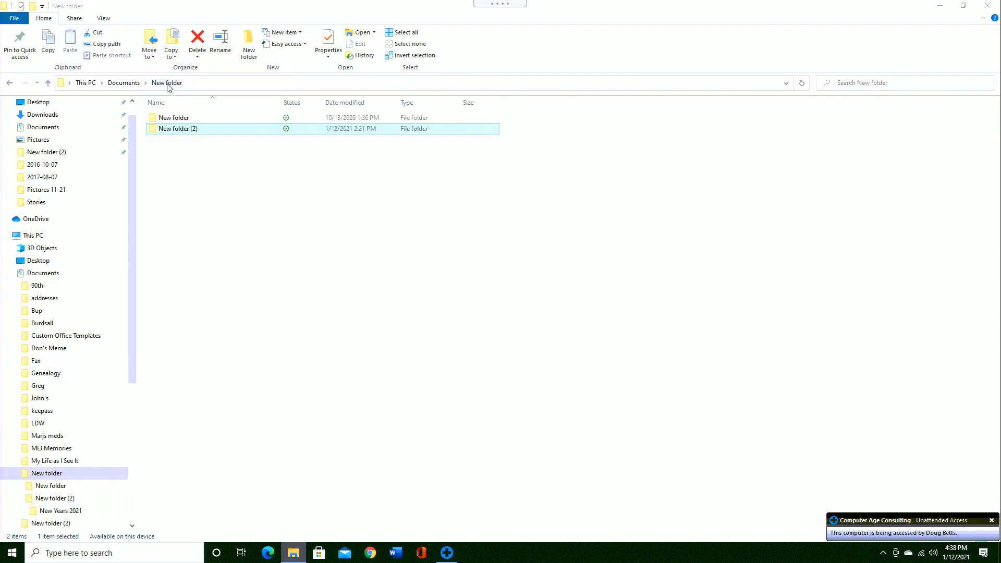
left_click(123, 83)
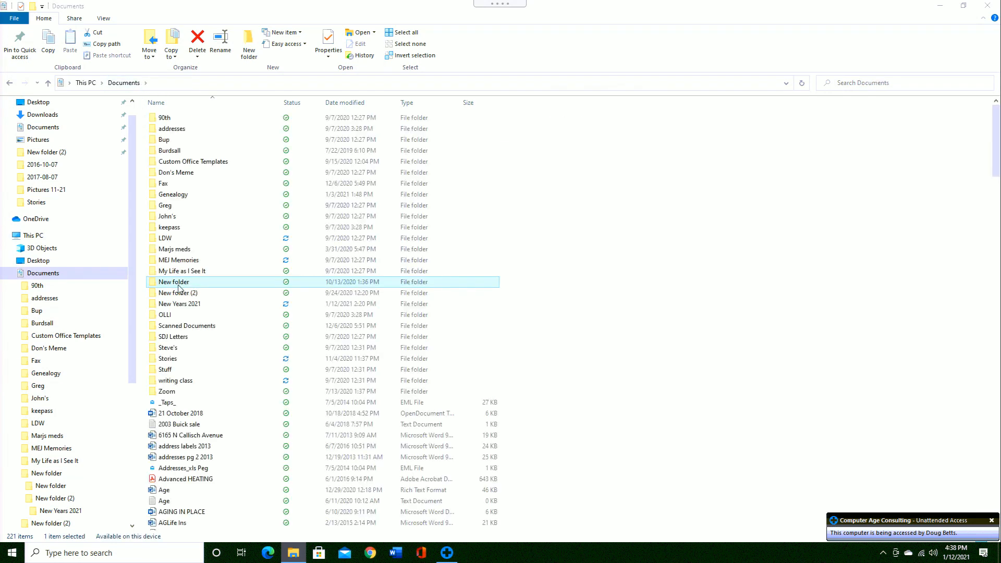
right_click(178, 286)
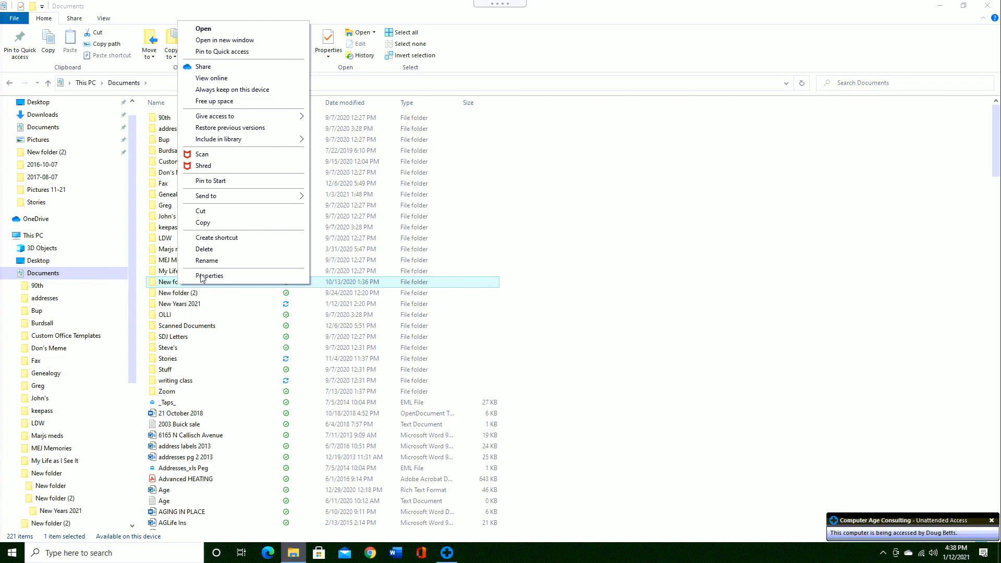
left_click(209, 276)
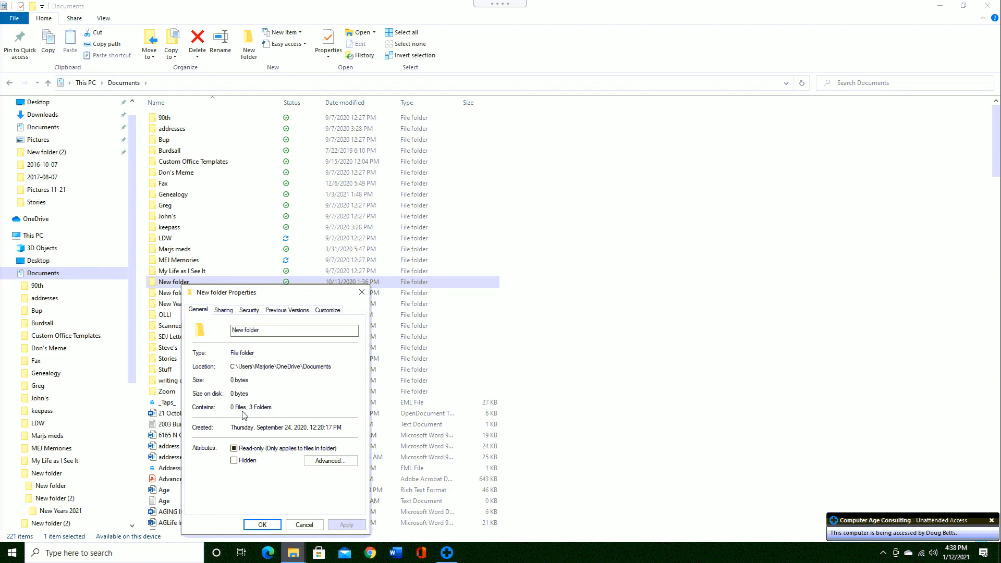
left_click(304, 525)
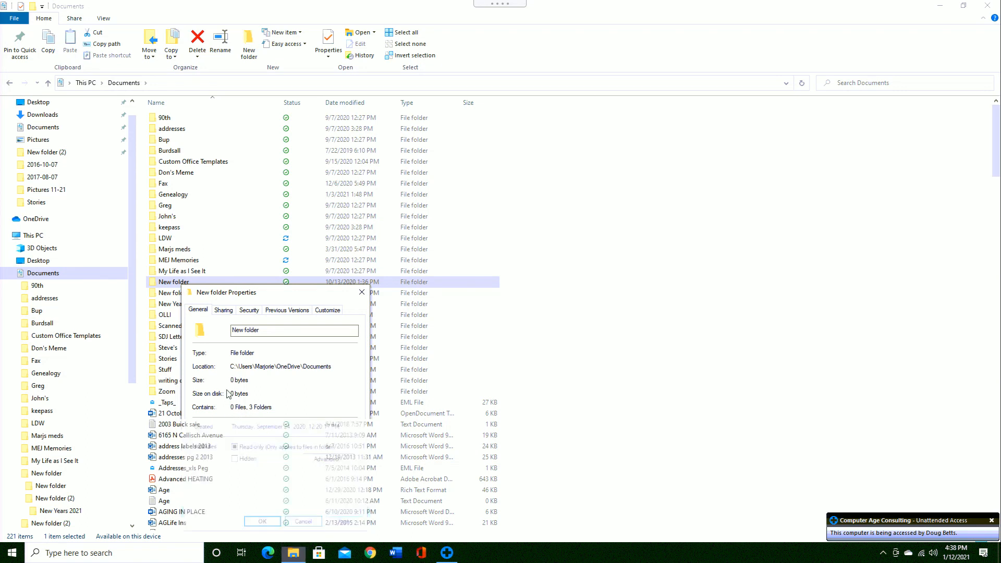
right_click(174, 284)
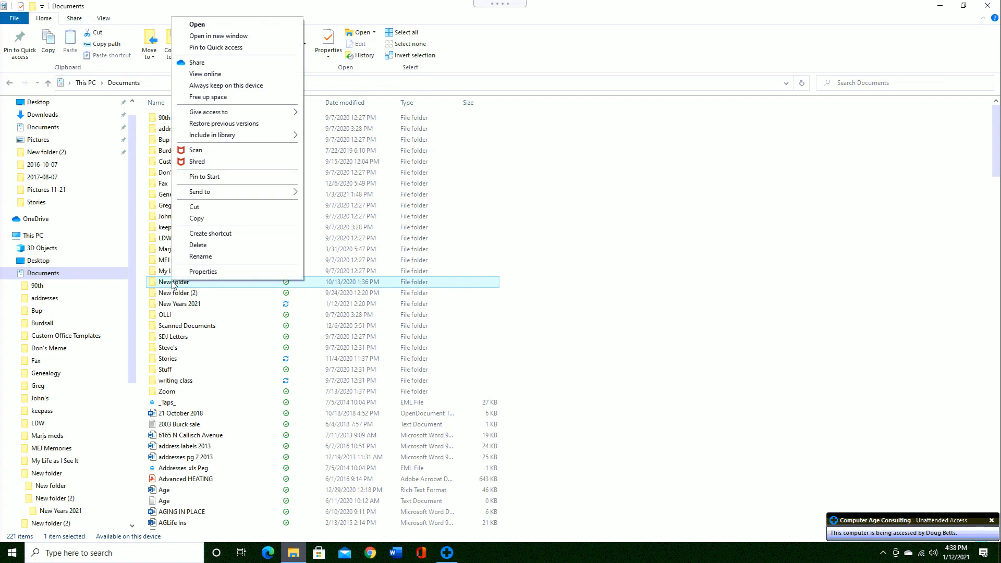
left_click(197, 245)
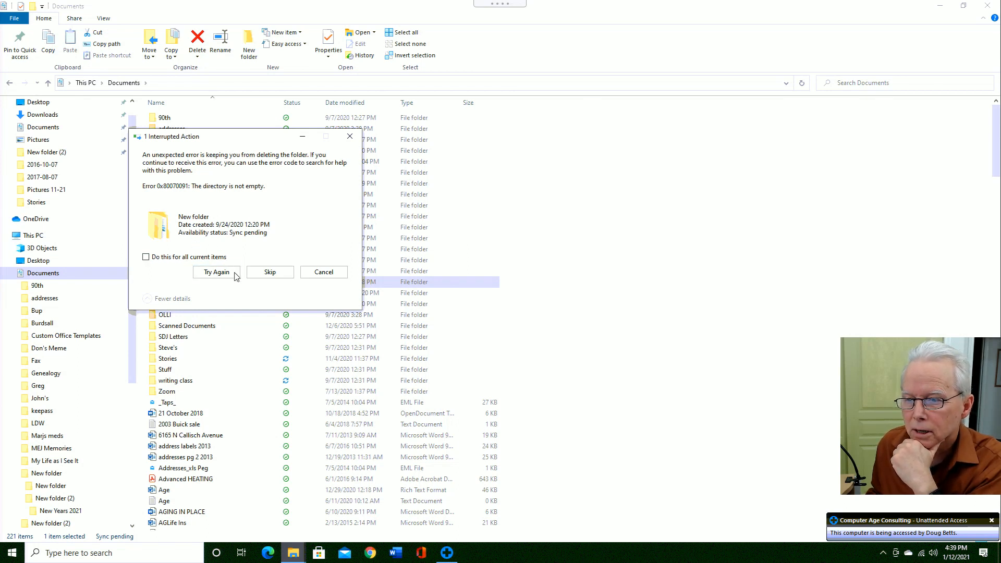
left_click(308, 273)
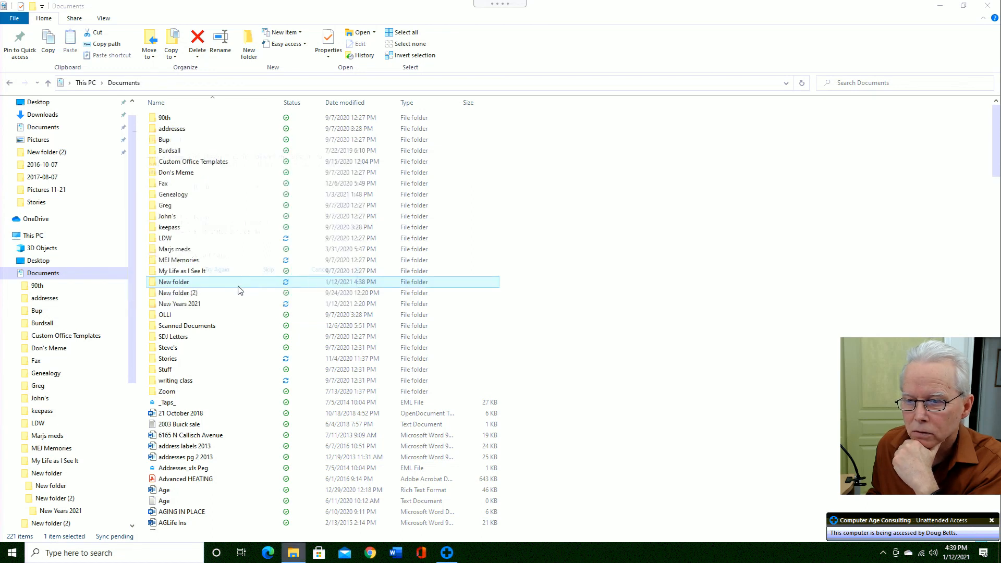
- Delete the empty inner New folder inside New folder
double_click(183, 283)
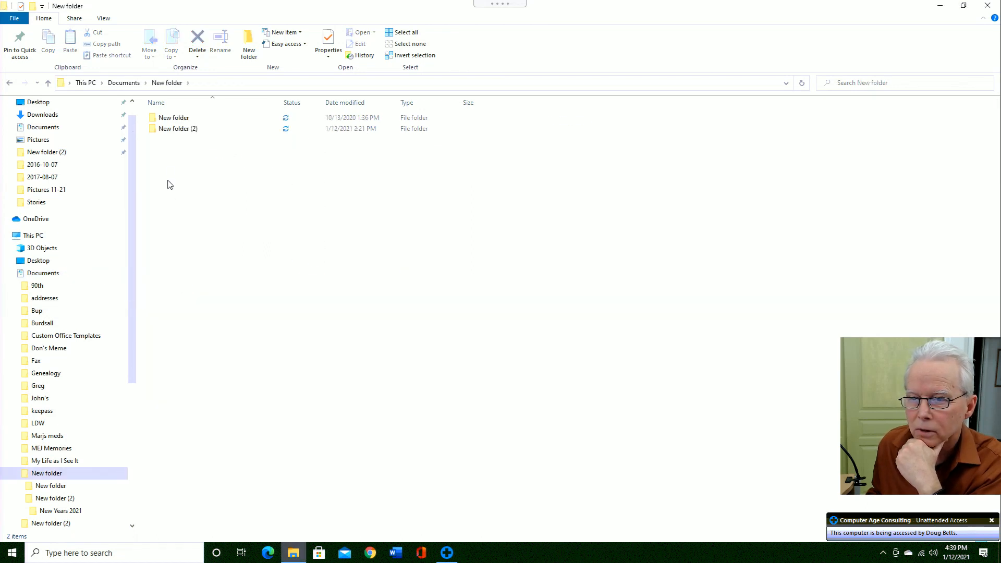
double_click(178, 119)
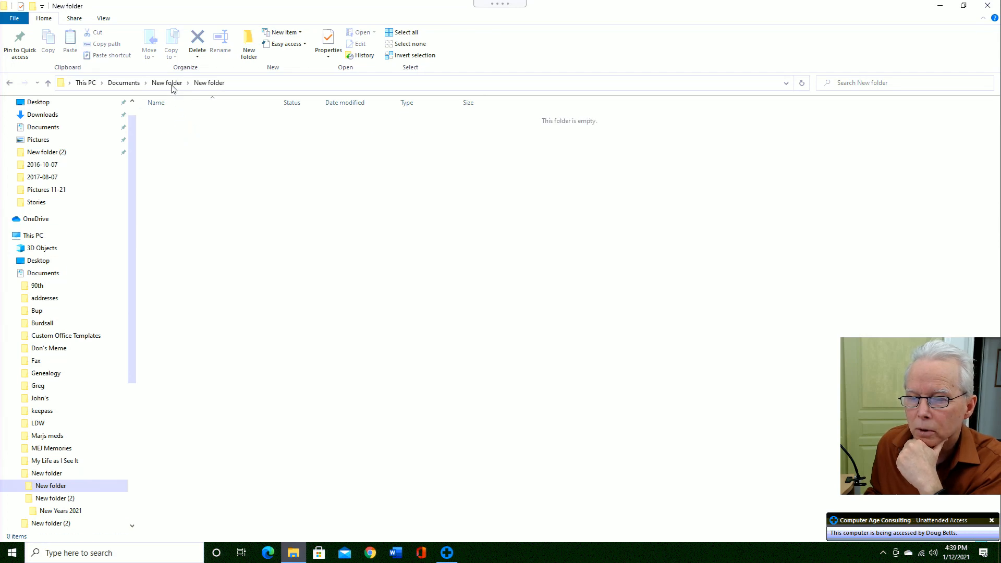
left_click(169, 83)
right_click(174, 122)
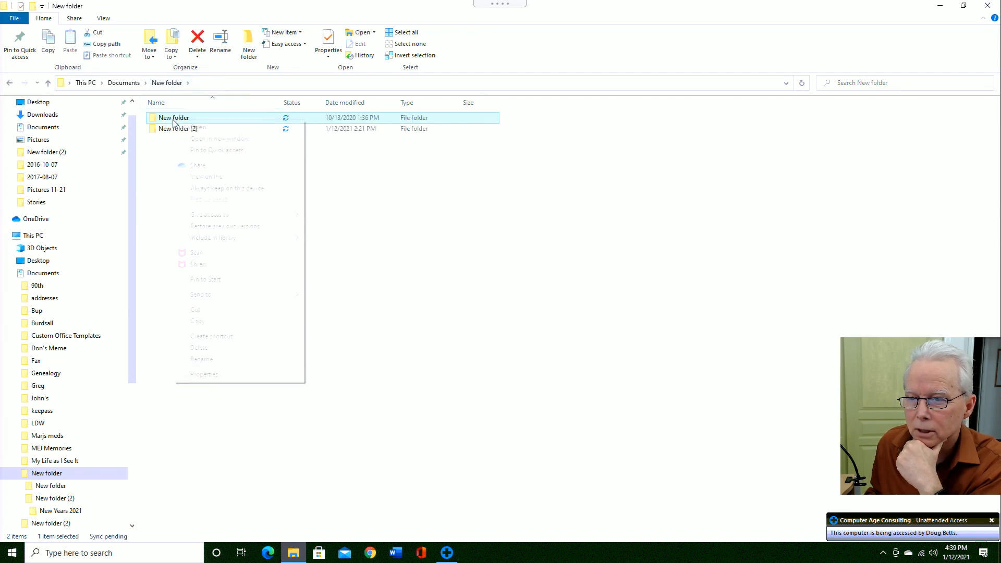
left_click(199, 347)
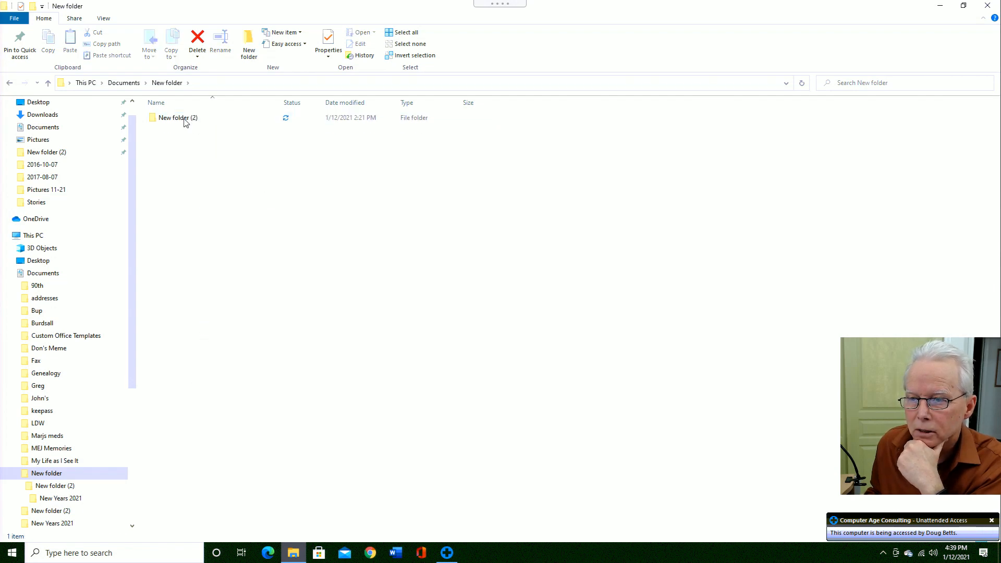
- Try deleting New folder (2), confirm, and skip the administrator-permission item
right_click(185, 122)
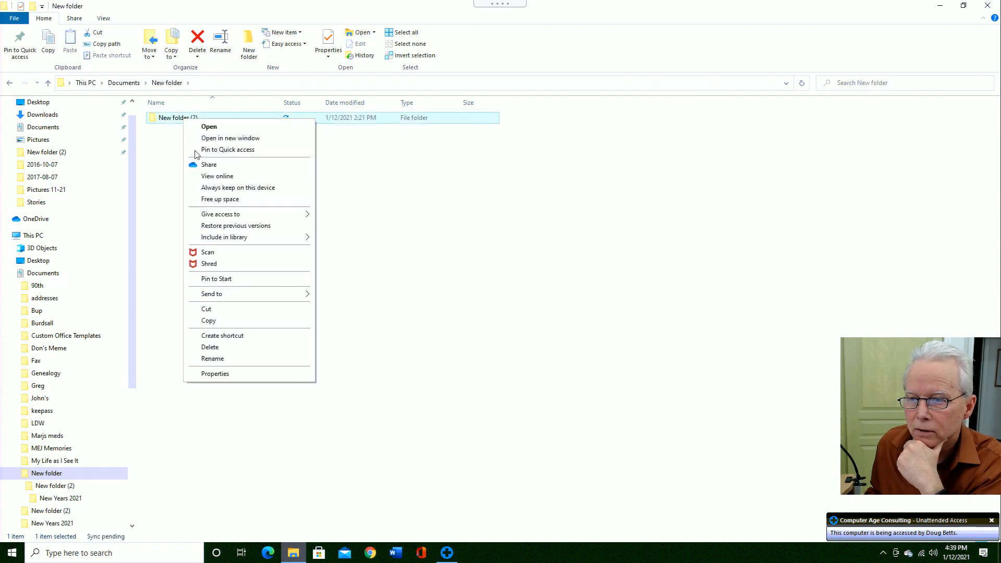
left_click(211, 347)
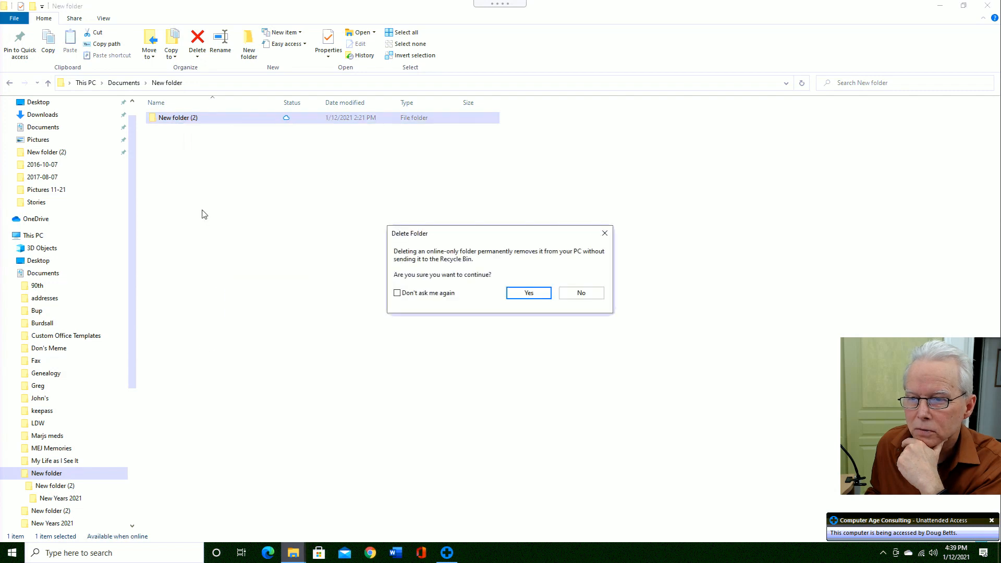
left_click(528, 295)
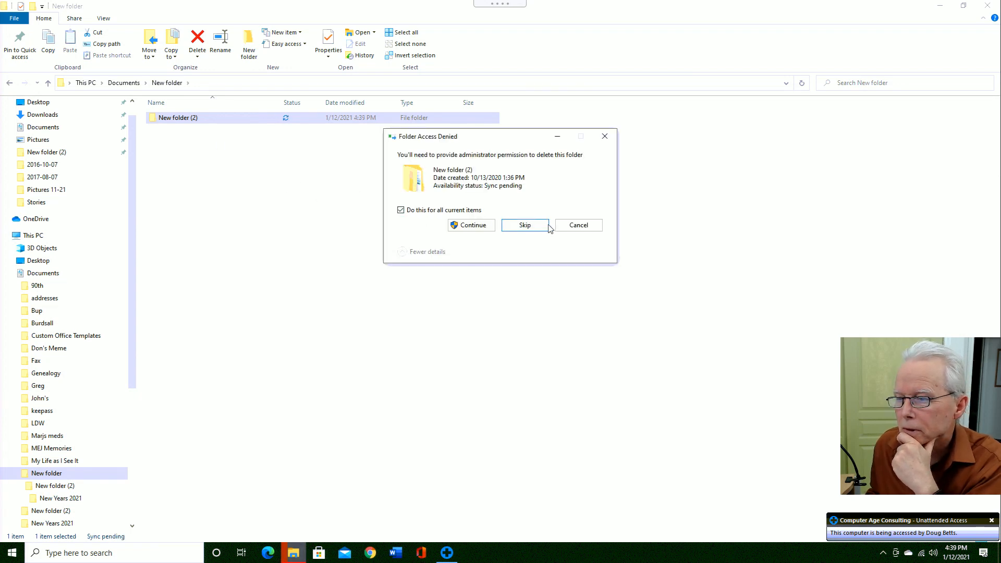
left_click(511, 224)
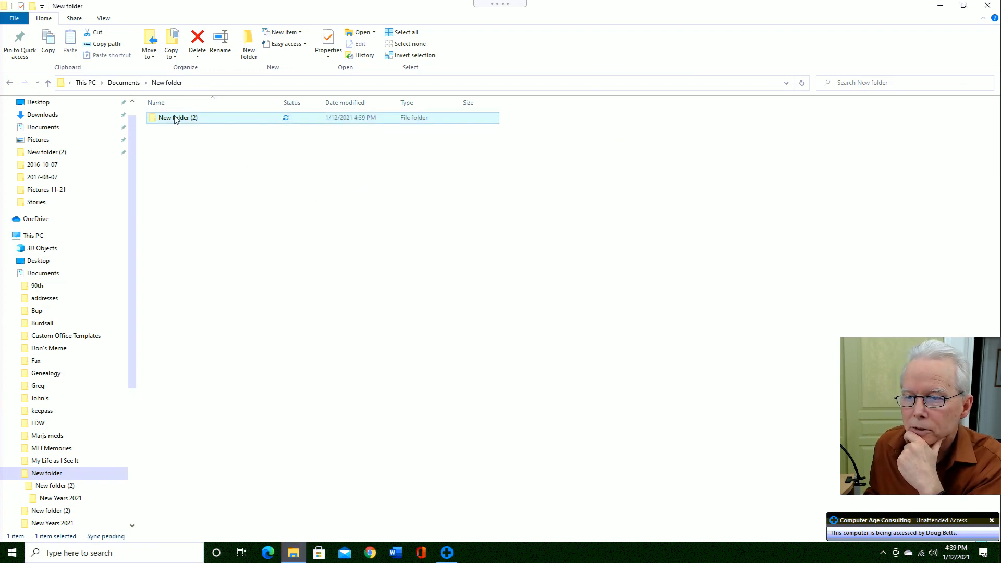
- Delete the nested New Years 2021 folder inside New folder (2)
double_click(176, 118)
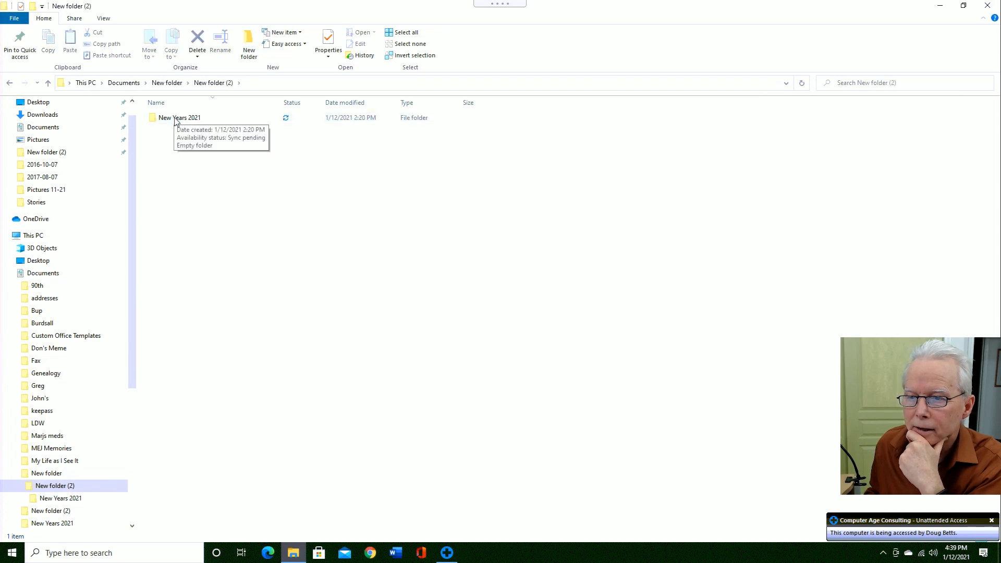
double_click(176, 118)
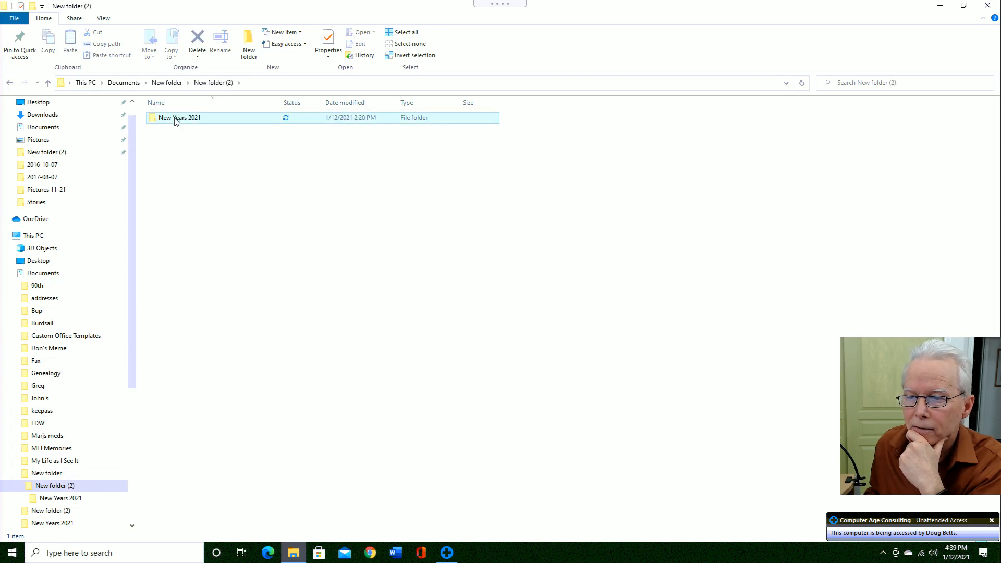
left_click(219, 86)
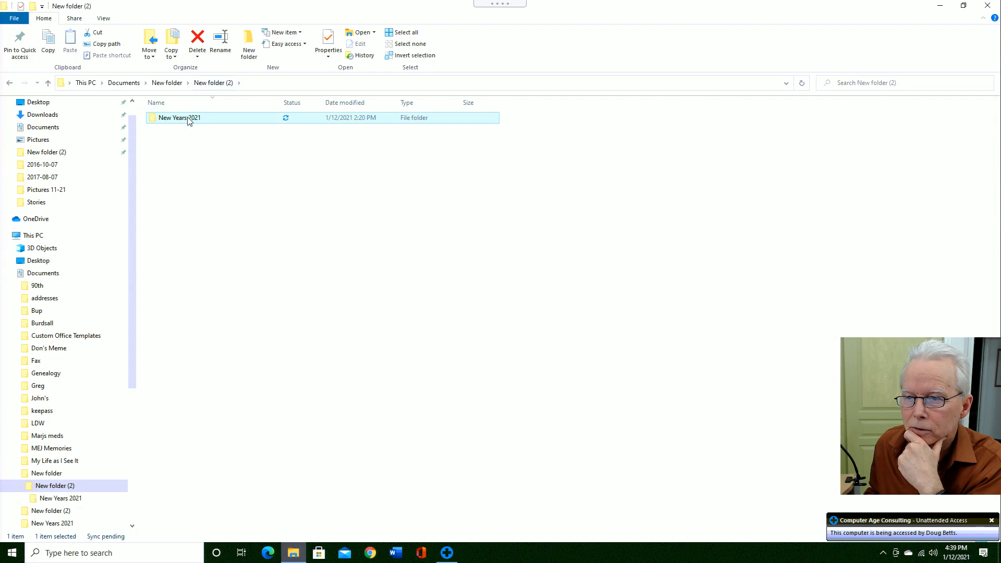
right_click(189, 121)
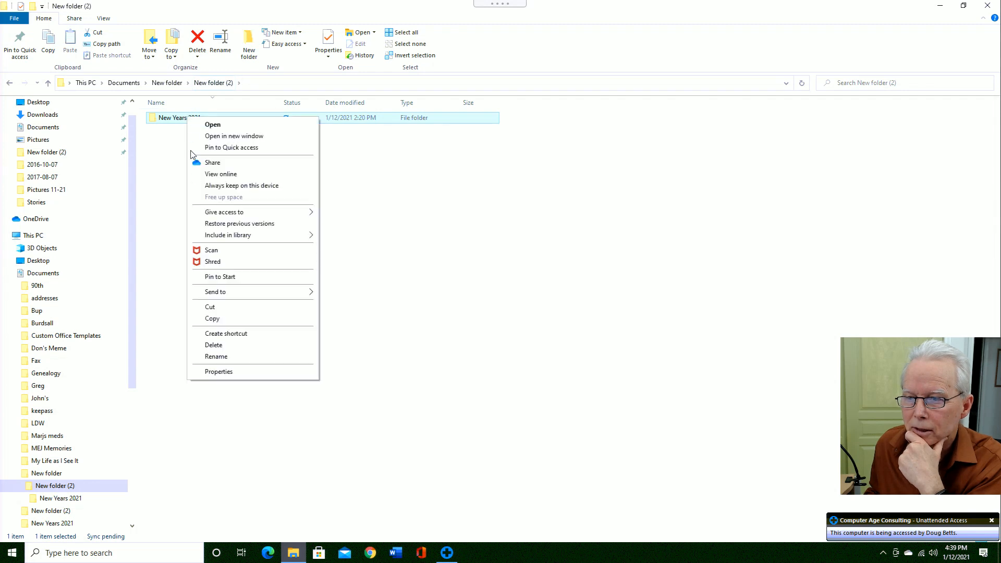
left_click(212, 344)
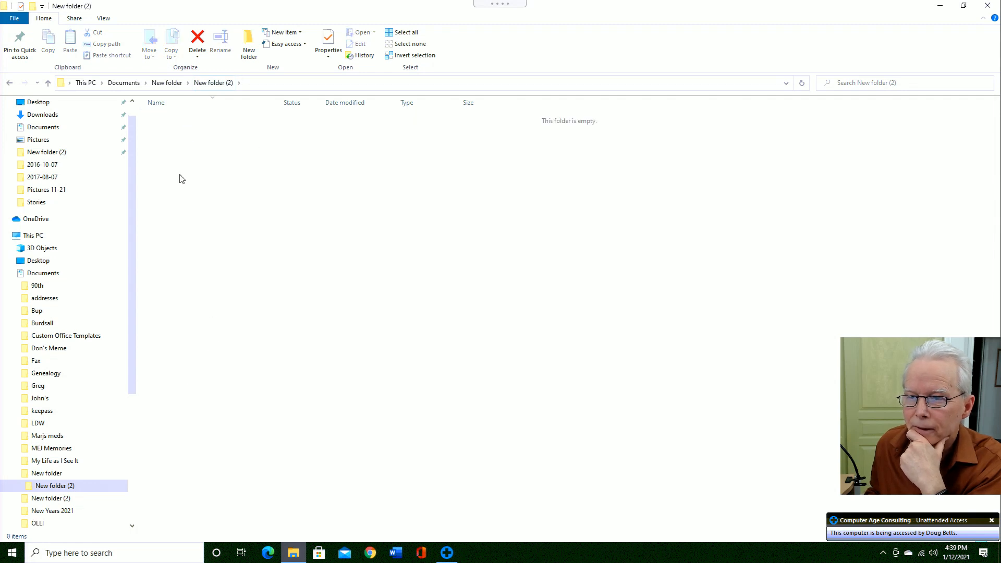
- Permanently delete New folder (2) from New folder
left_click(179, 87)
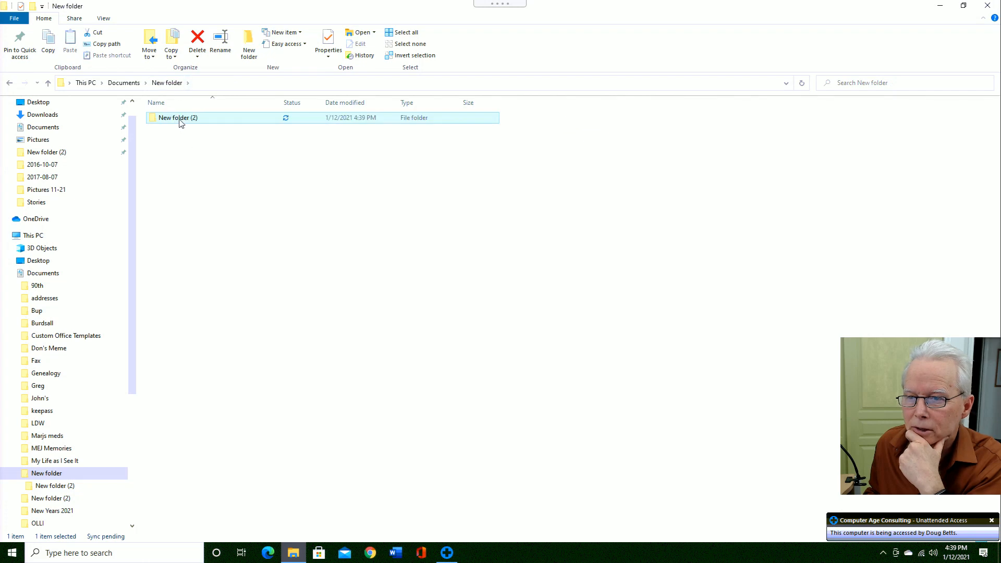
right_click(184, 125)
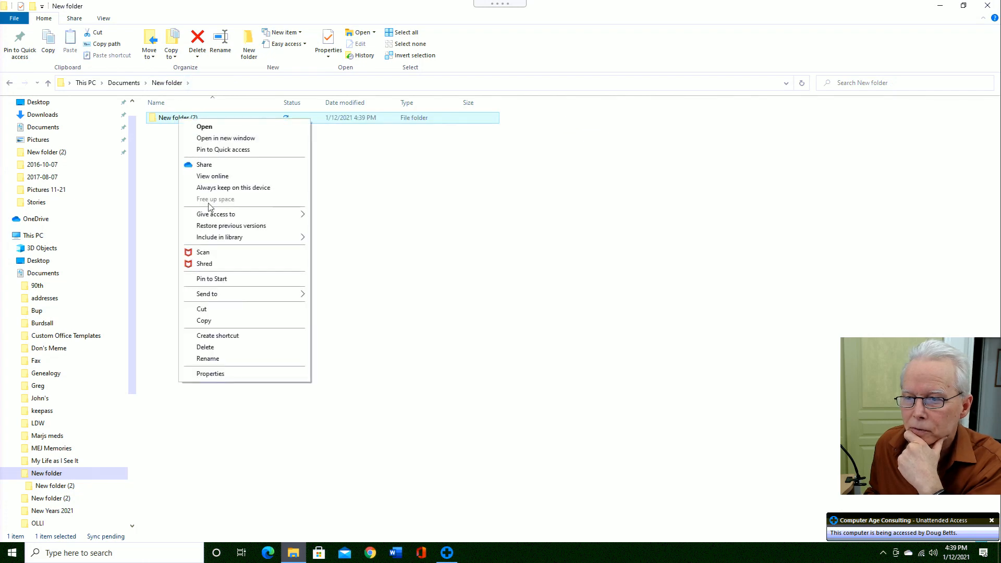
left_click(216, 347)
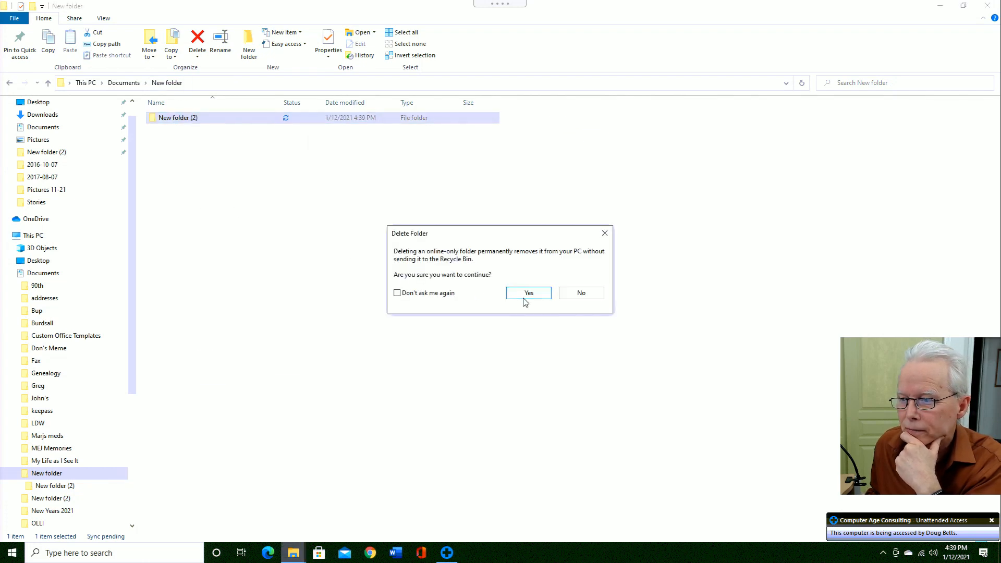
left_click(525, 303)
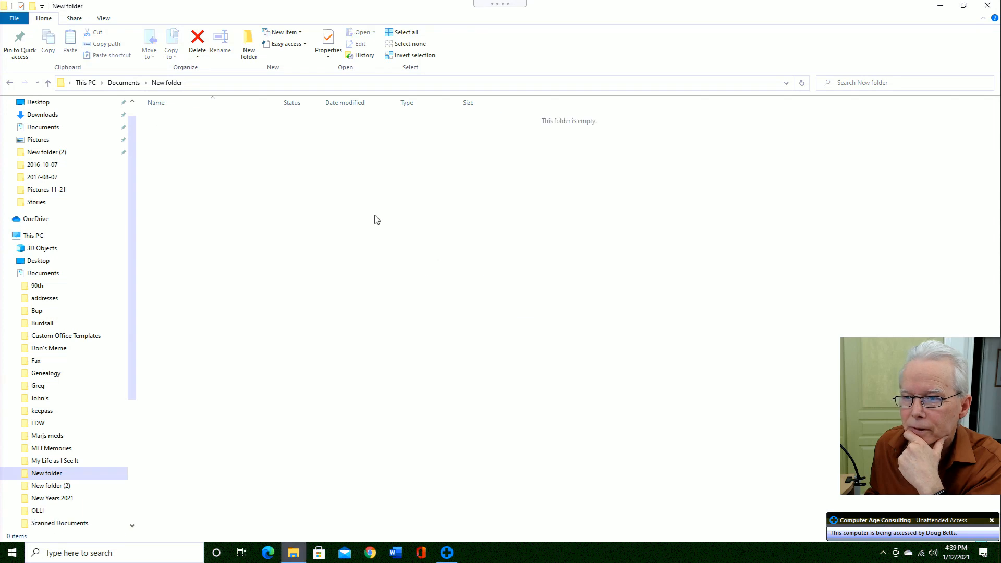
- Check New folder's properties in Documents, then permanently delete it
left_click(136, 84)
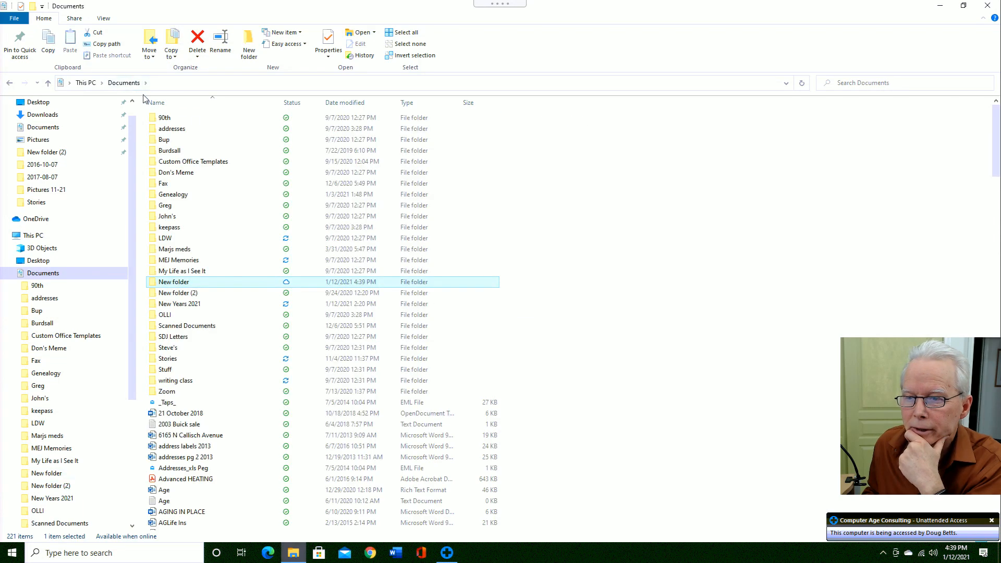
right_click(187, 284)
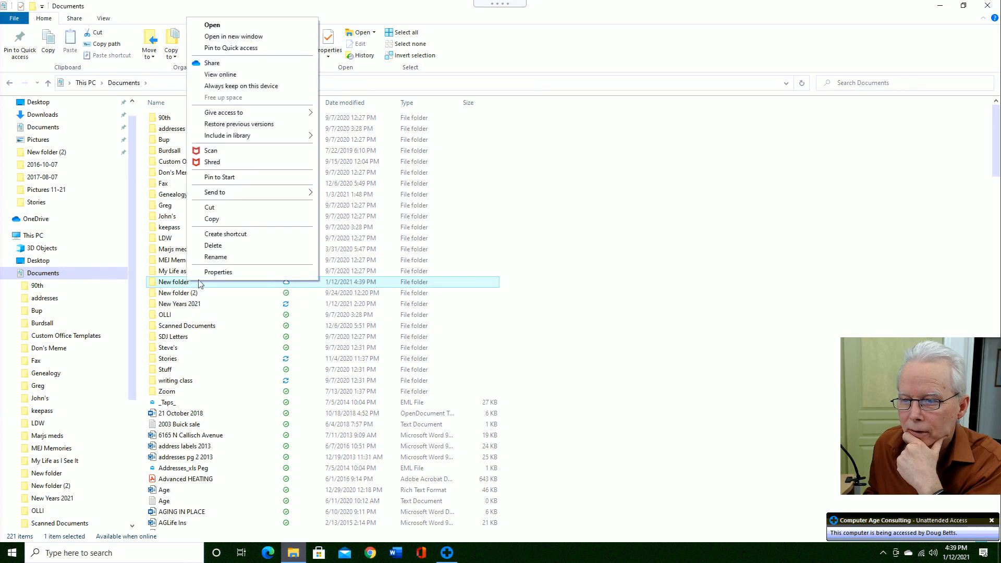
left_click(213, 273)
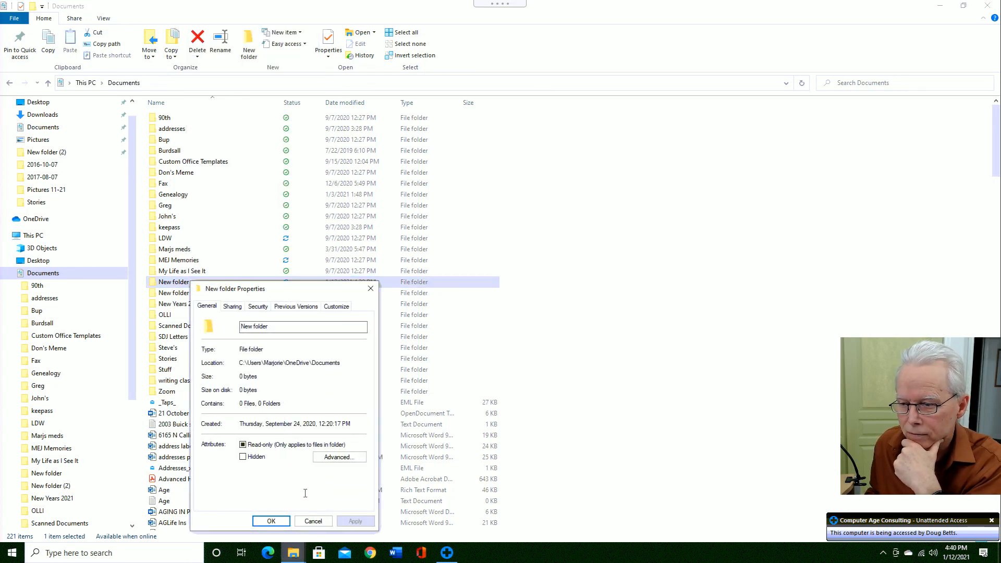
left_click(319, 523)
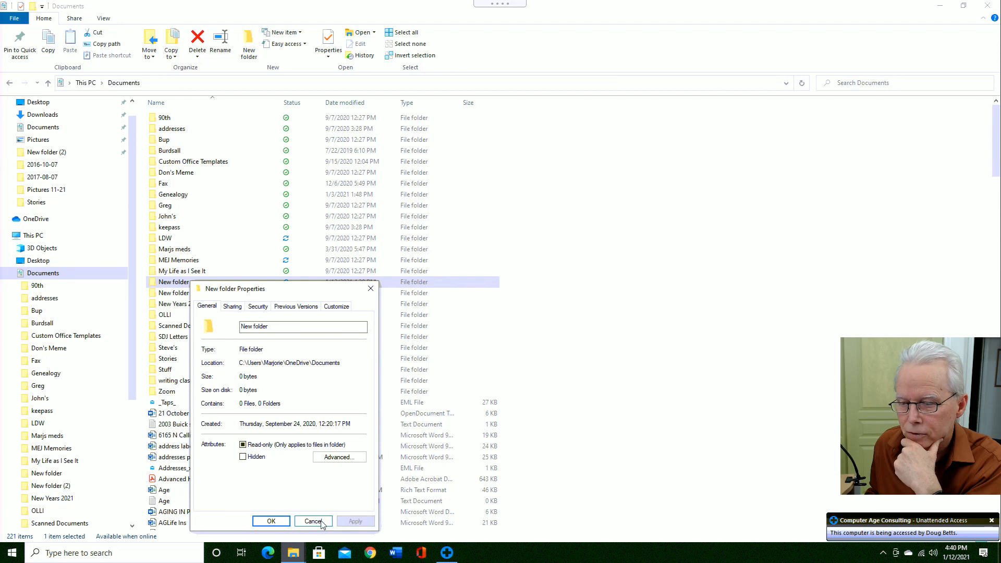
right_click(166, 282)
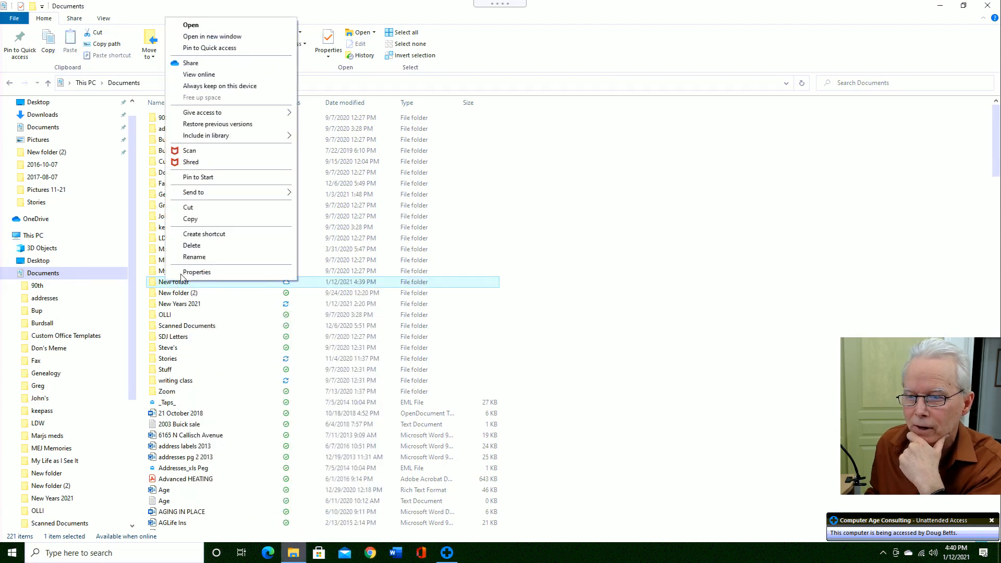
left_click(191, 246)
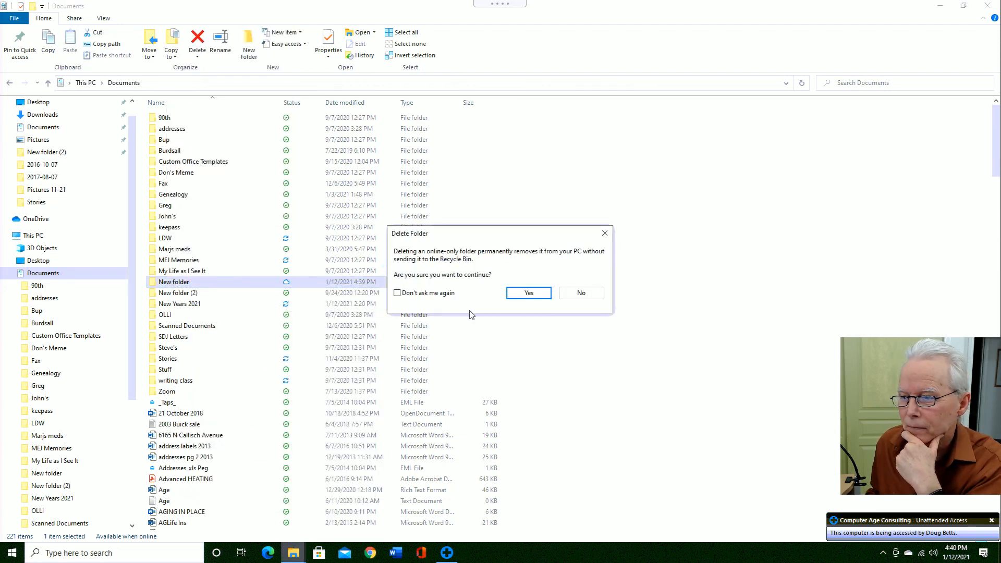
left_click(514, 296)
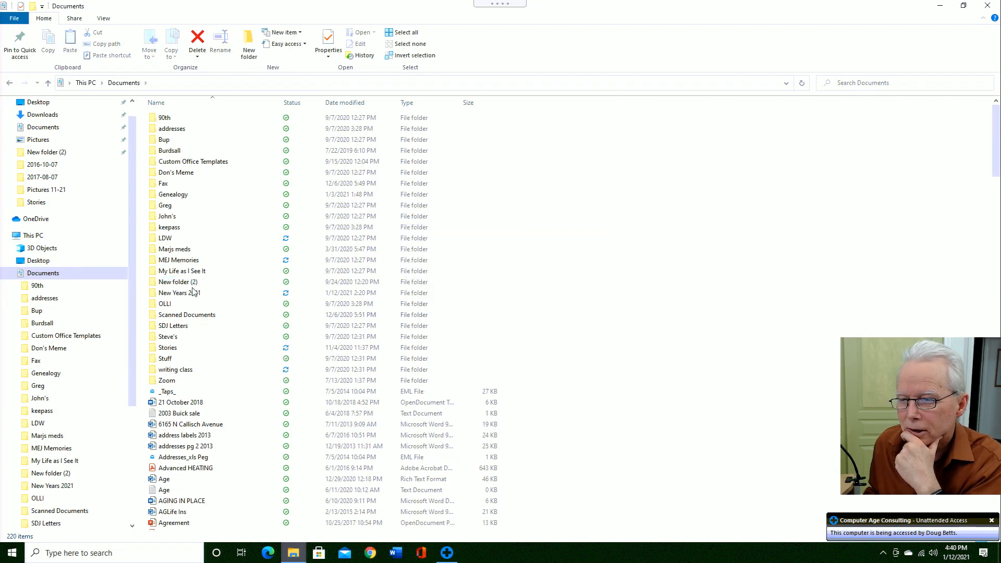
- Check New folder (2)'s properties and delete it from Documents
right_click(185, 287)
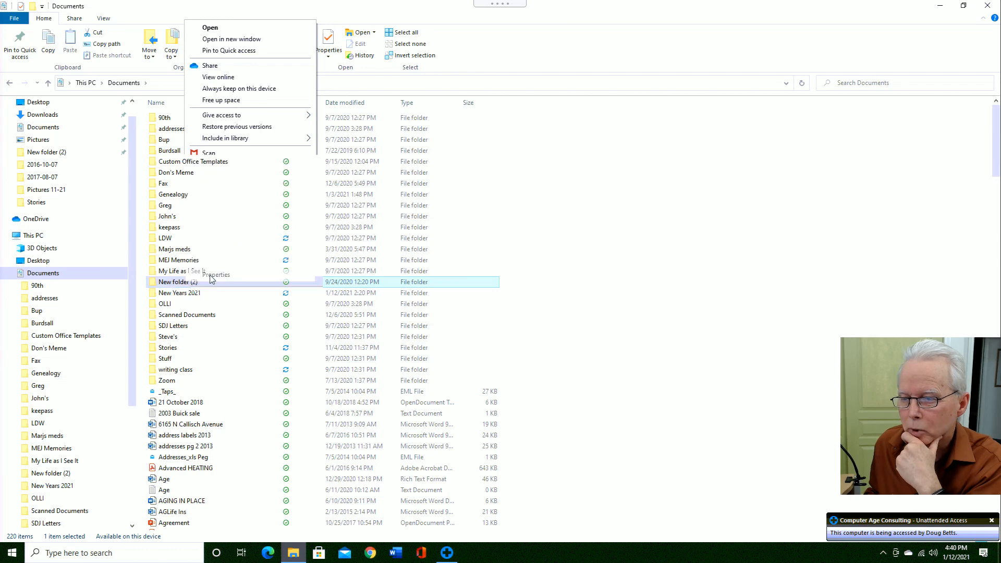
left_click(210, 275)
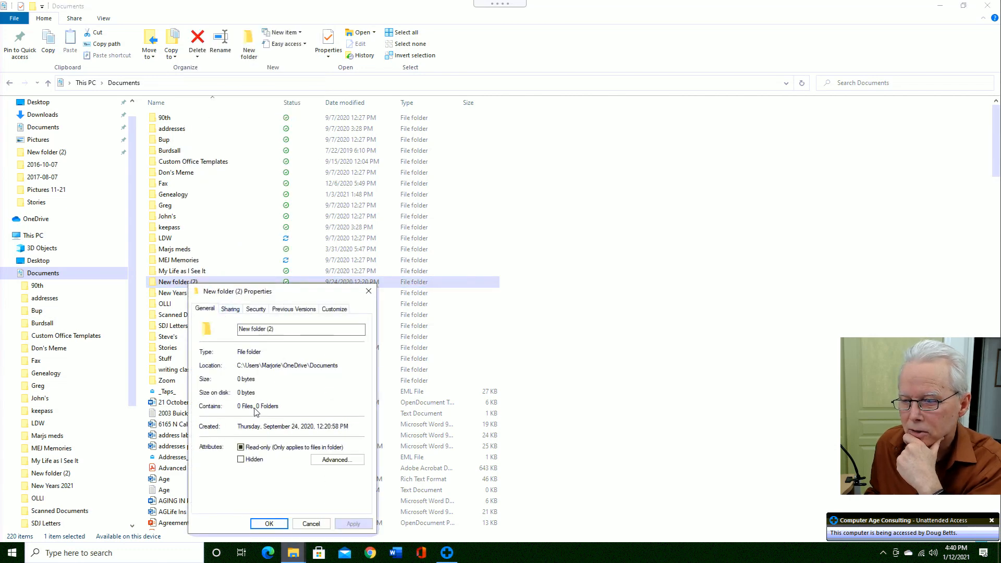
left_click(311, 524)
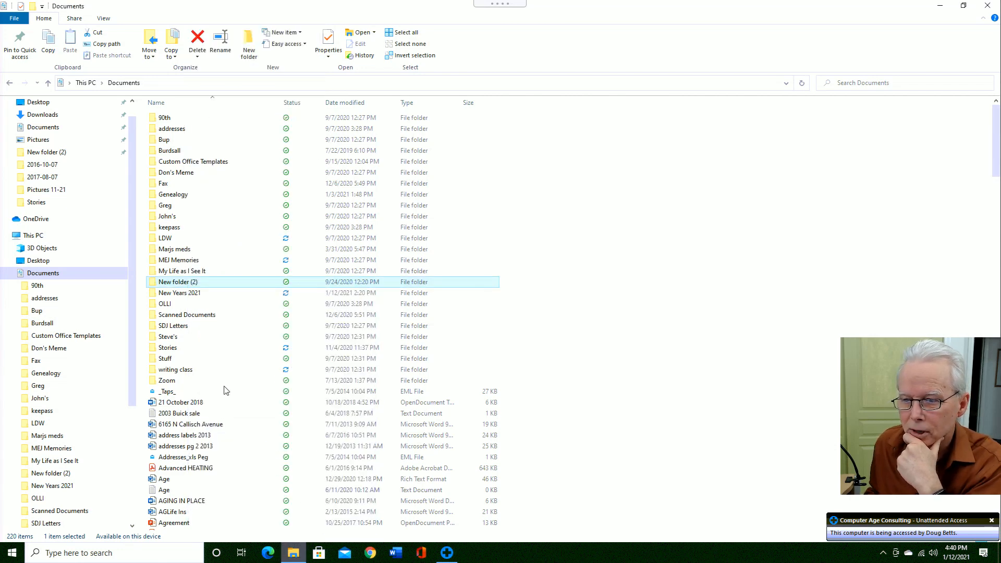
right_click(177, 286)
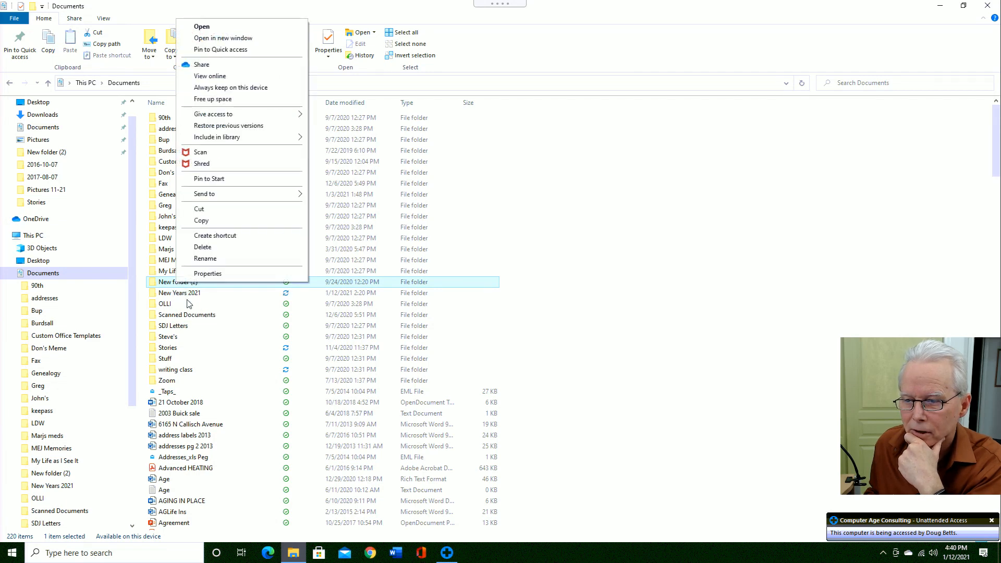
left_click(198, 248)
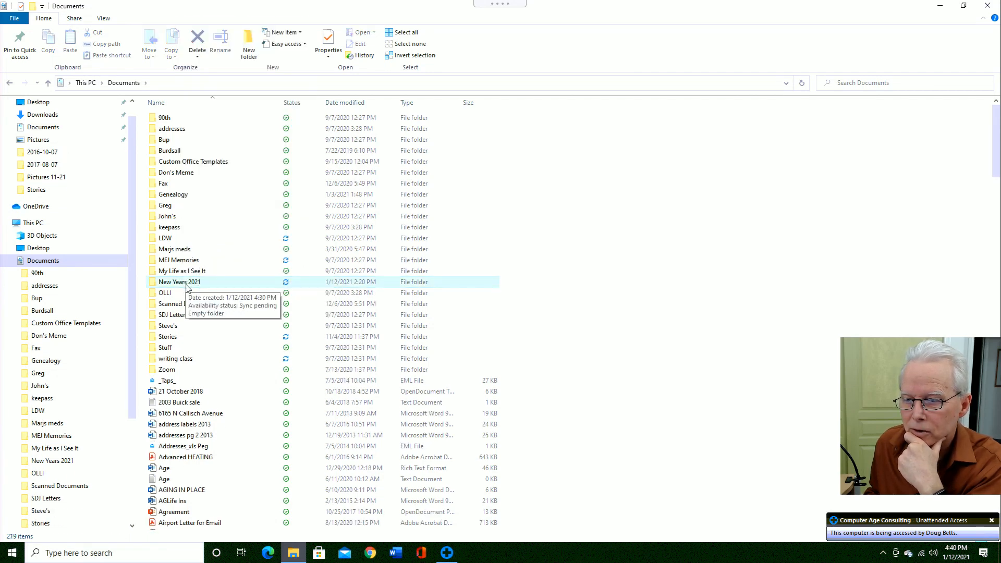
- Check the New Years 2021 folder, then scroll down Documents and select the MLA's Prayer document
double_click(186, 285)
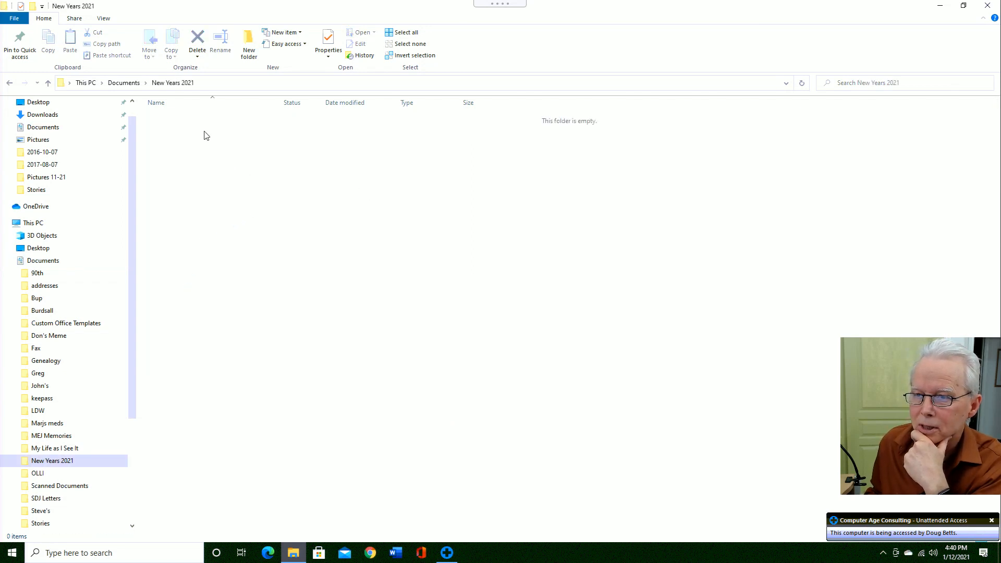
left_click(131, 85)
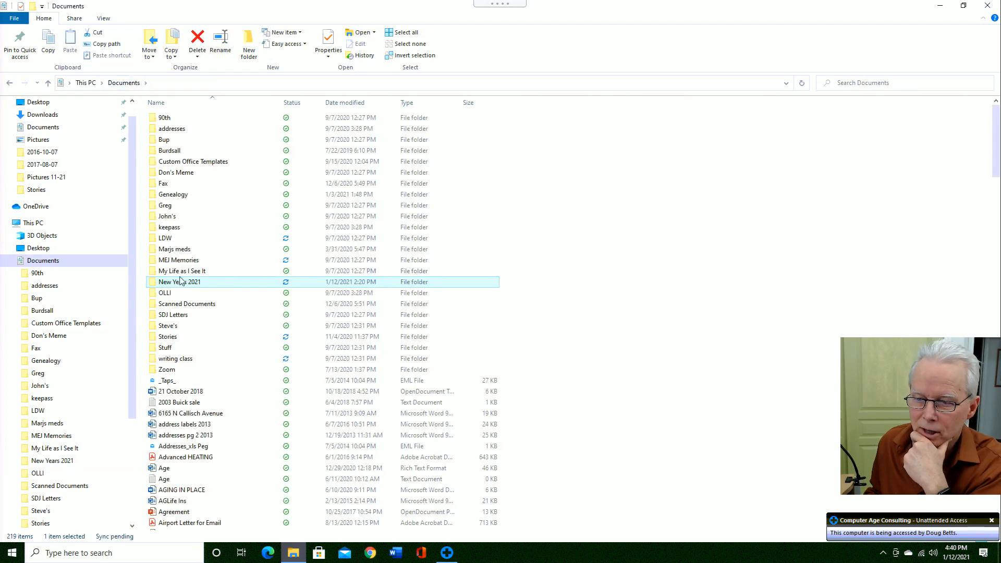
scroll(172, 457, "down", 8)
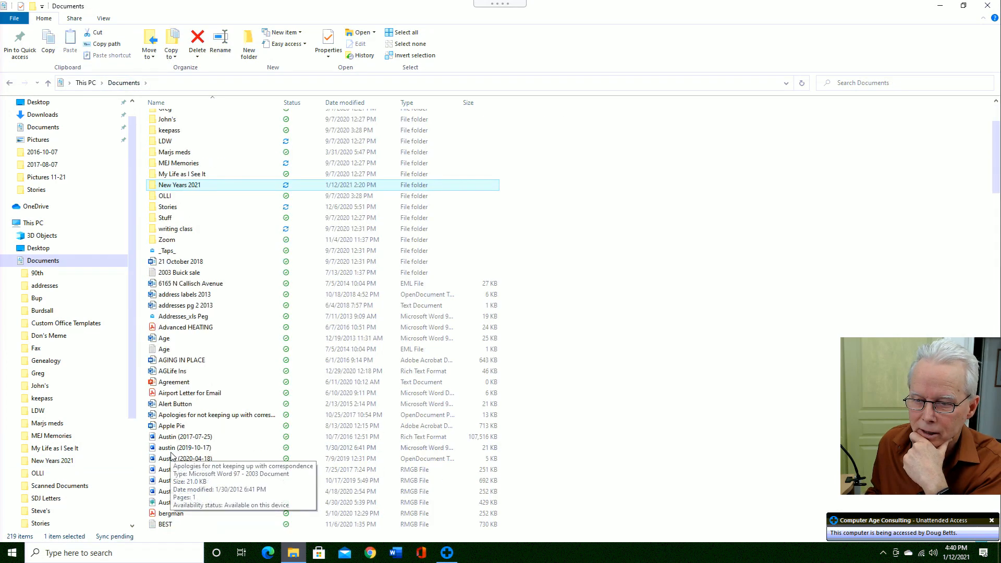
scroll(173, 457, "down", 20)
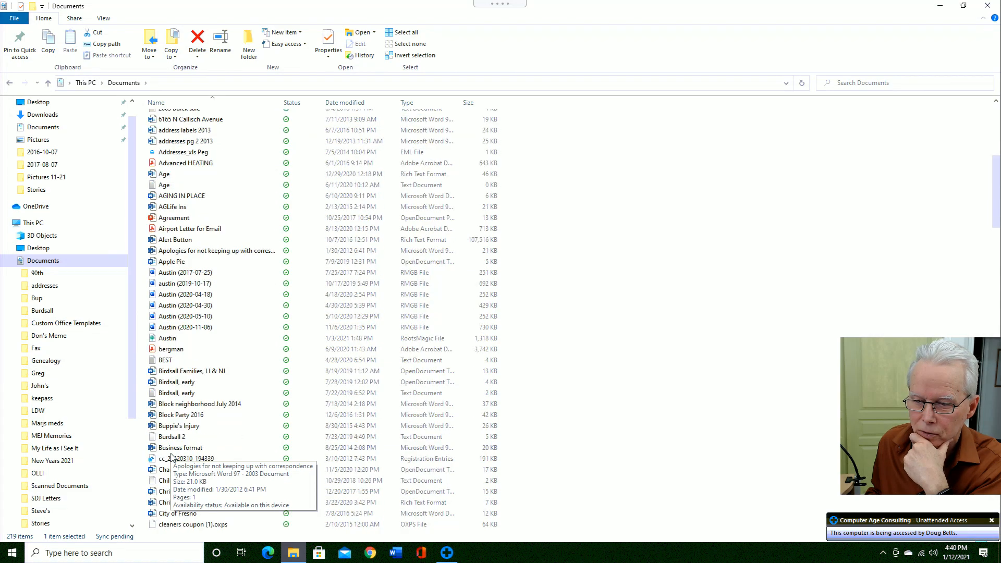
scroll(172, 457, "down", 11)
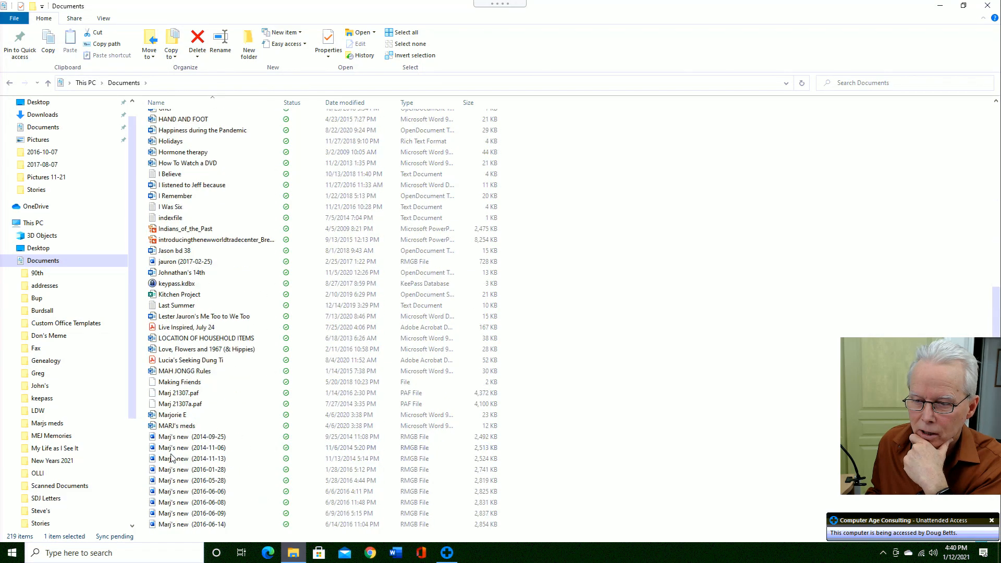
scroll(172, 458, "down", 1)
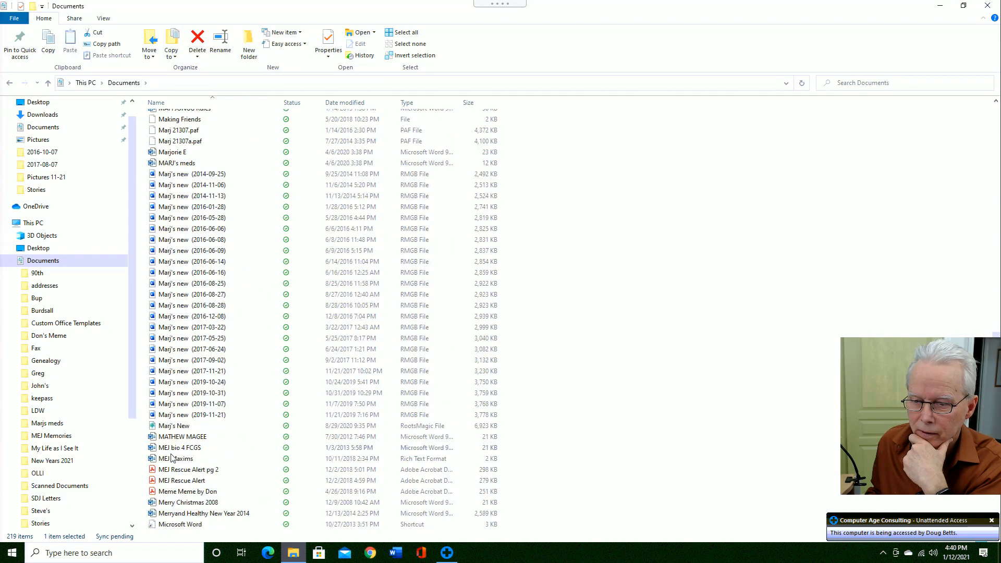
scroll(172, 458, "down", 1)
scroll(172, 458, "down", 2)
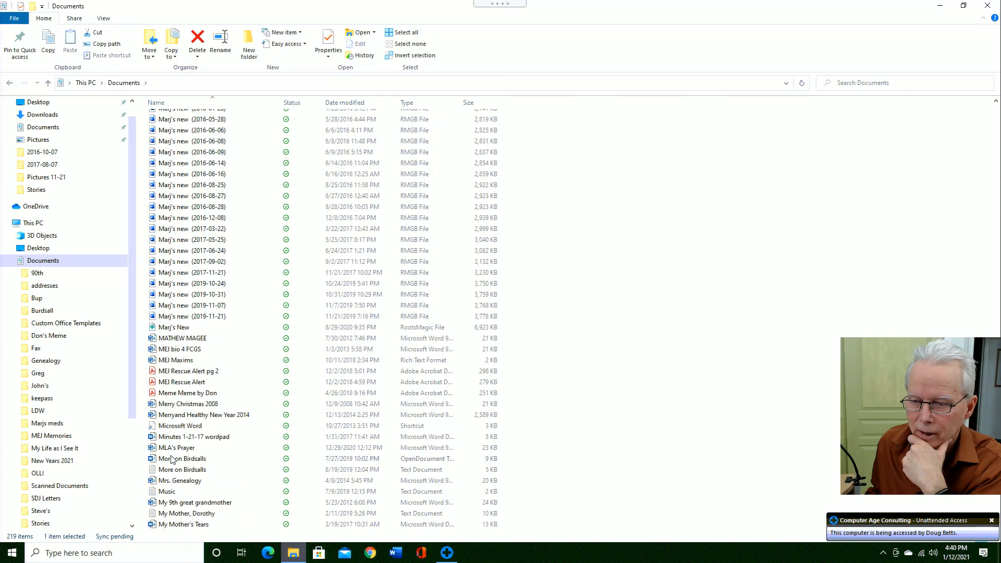
scroll(172, 459, "down", 1)
scroll(177, 454, "down", 1)
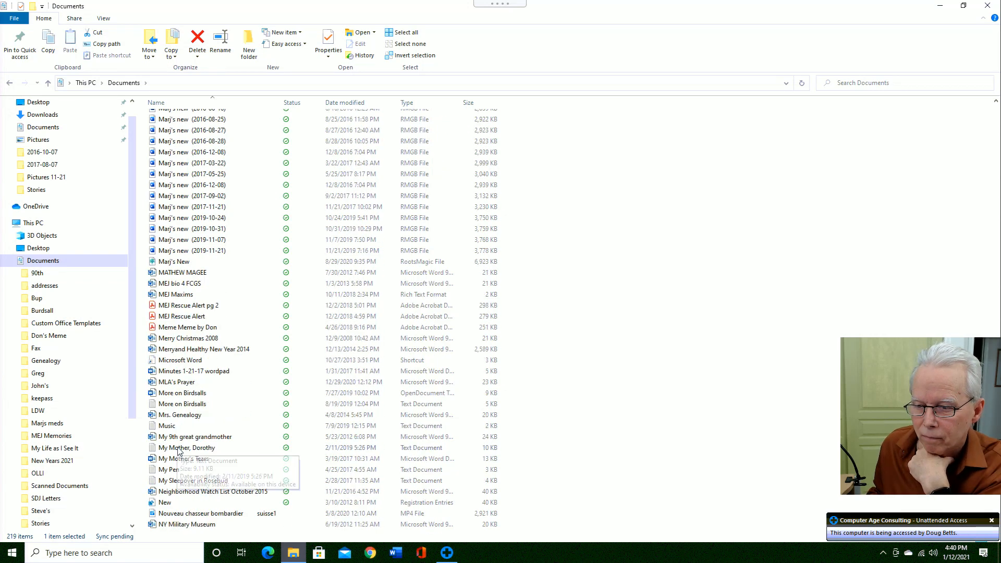
scroll(179, 451, "down", 1)
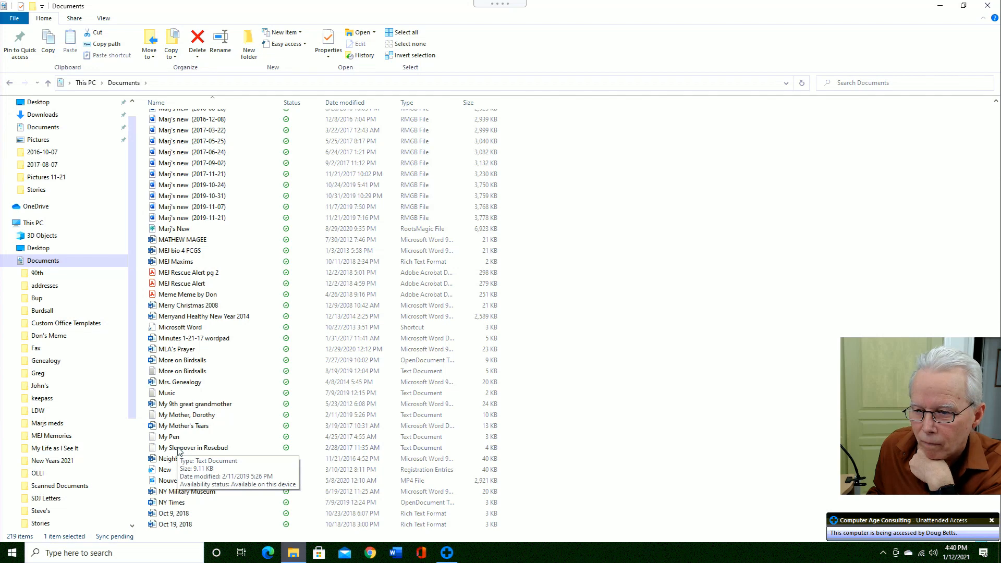
scroll(179, 451, "down", 1)
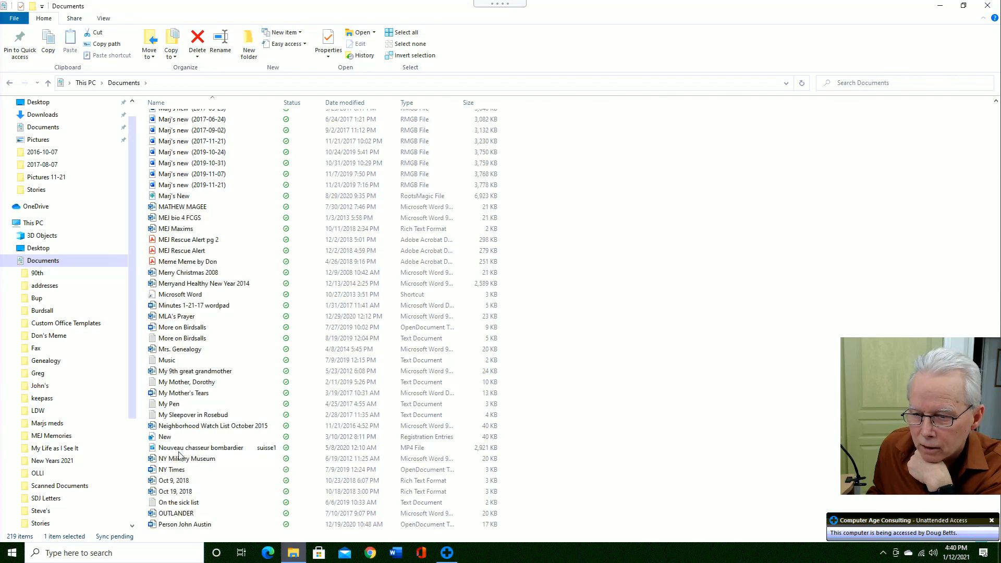
scroll(179, 464, "down", 1)
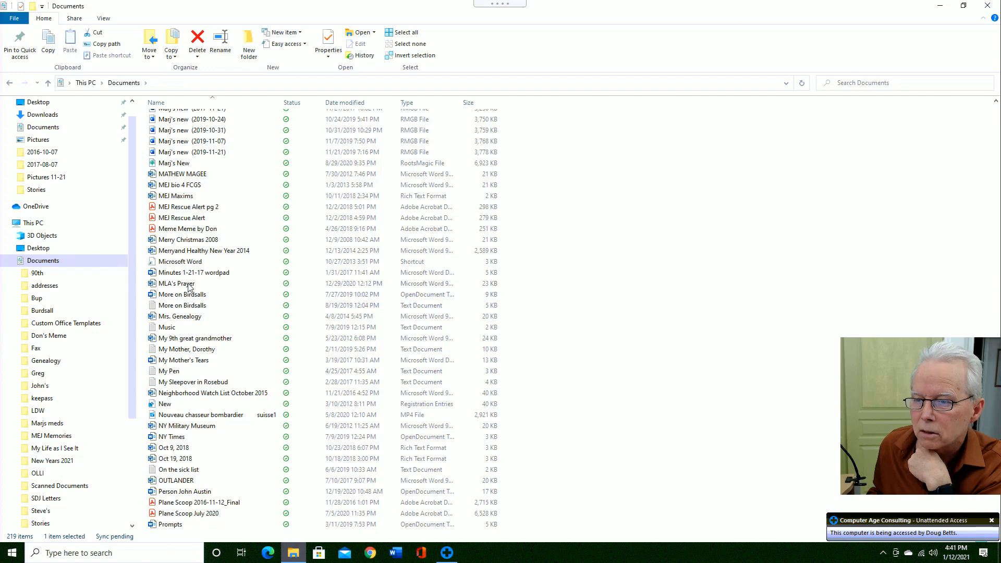
left_click(190, 288)
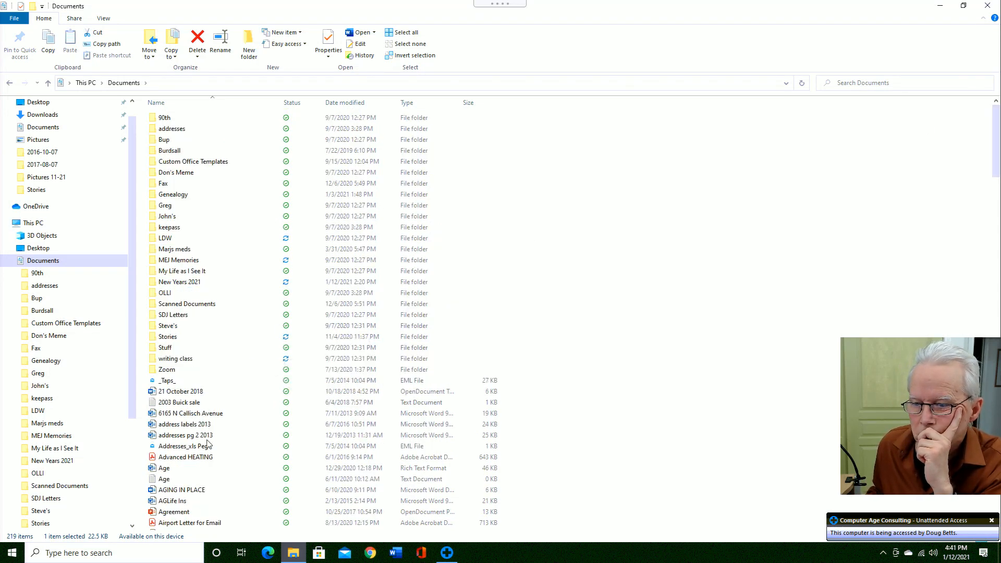
- Reopen New Years 2021 from the Recent list in Word's taskbar jump list
right_click(395, 546)
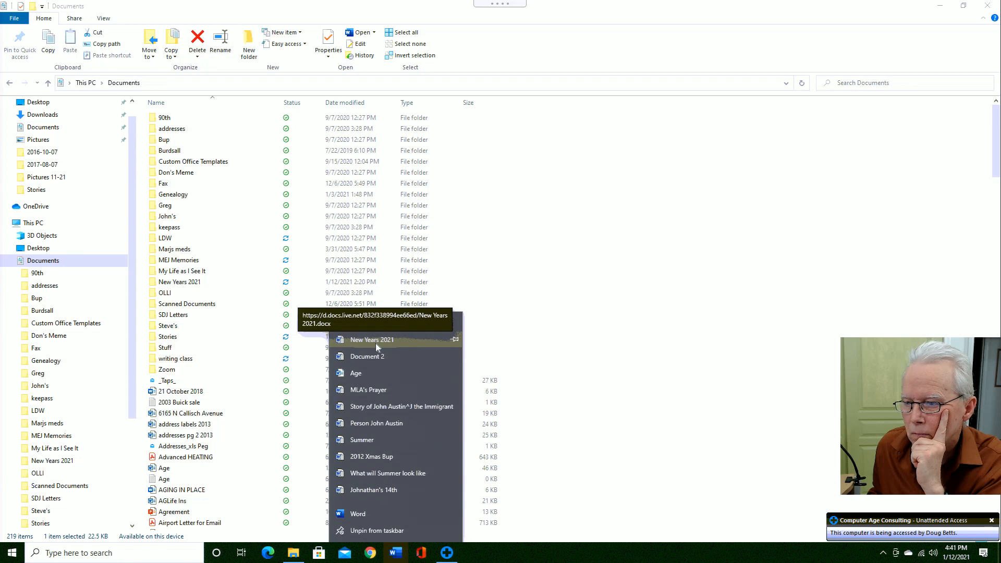
right_click(376, 343)
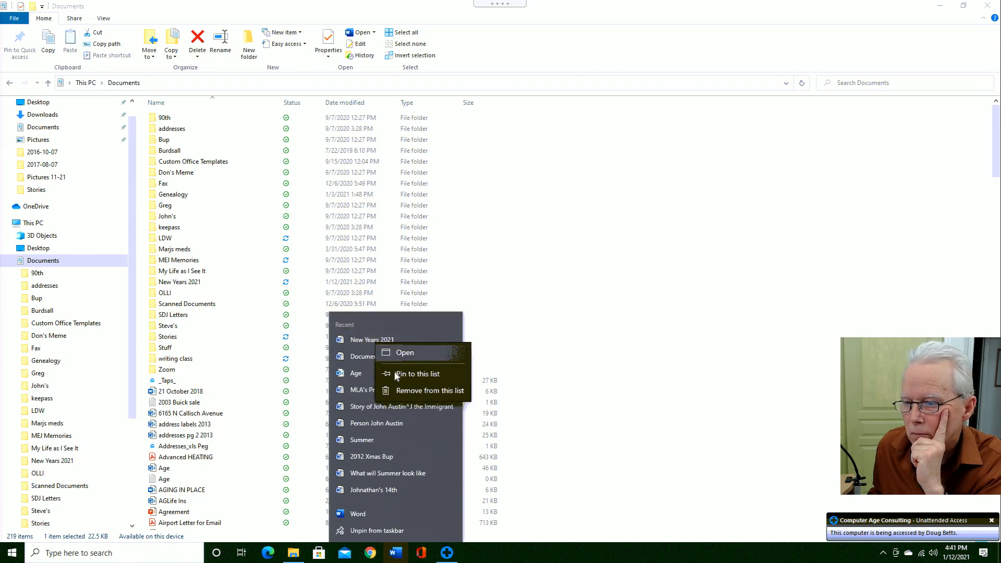
left_click(361, 339)
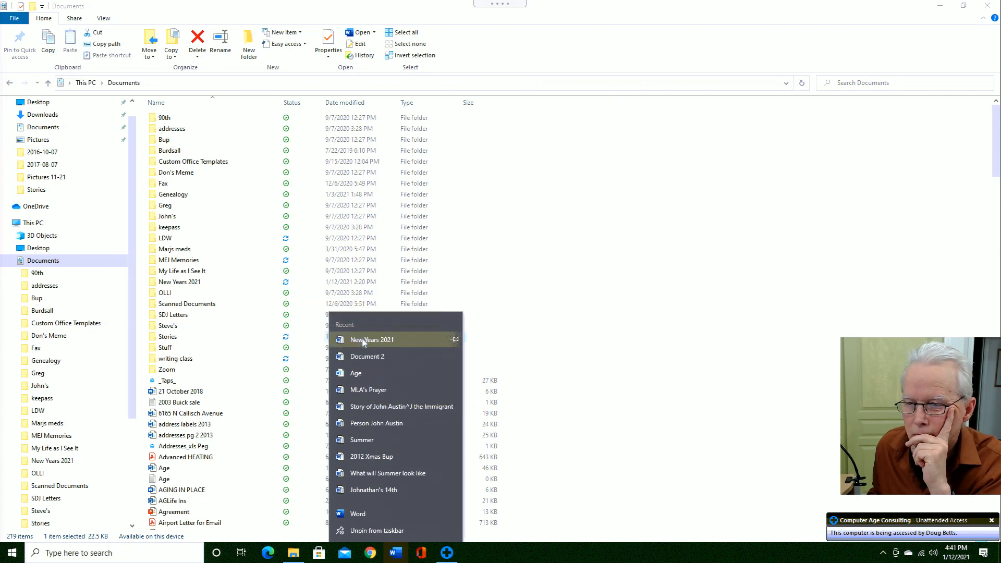
left_click(364, 340)
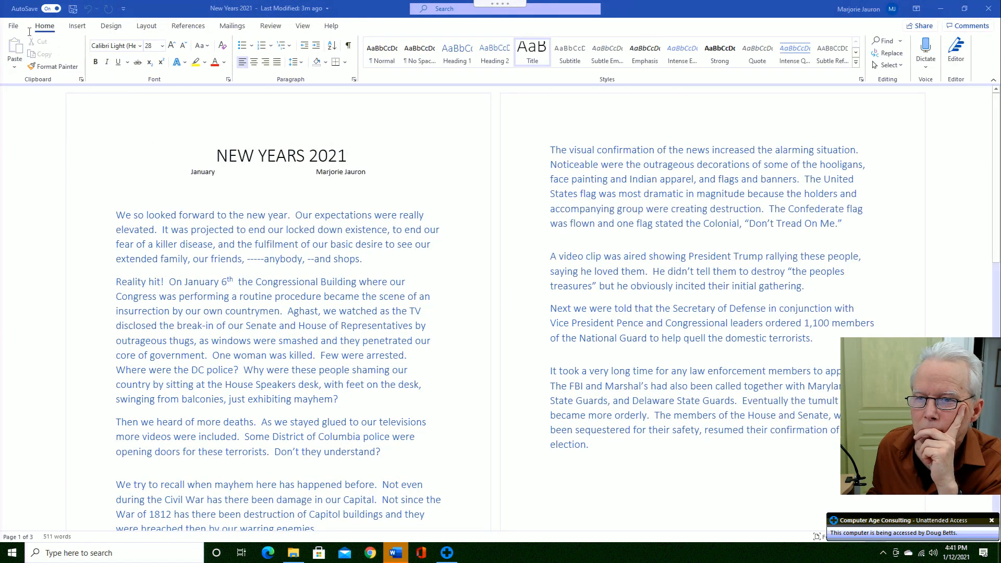
- Open the file location of New Years 2021 from Word's recent documents to view its OneDrive folder
left_click(14, 27)
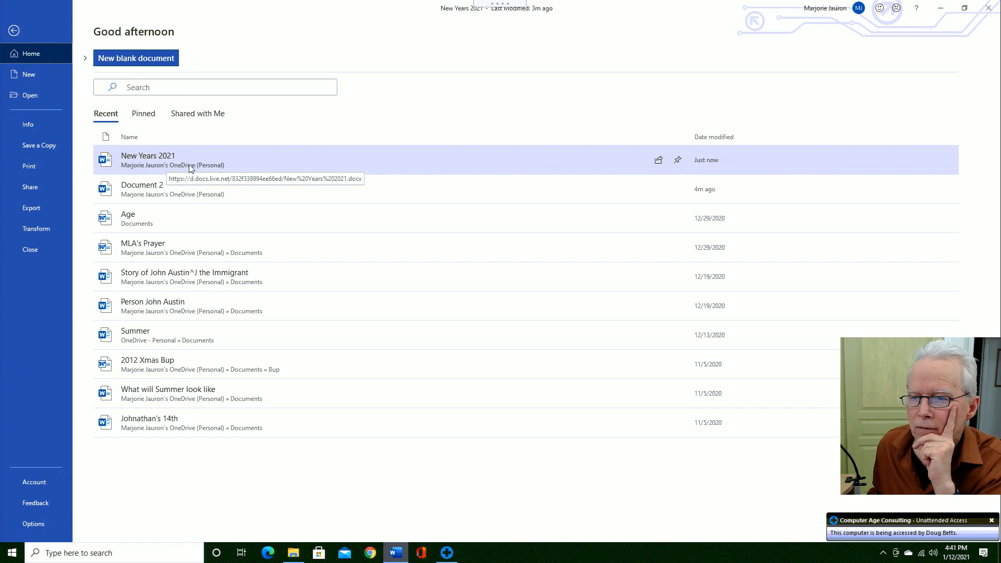
right_click(190, 168)
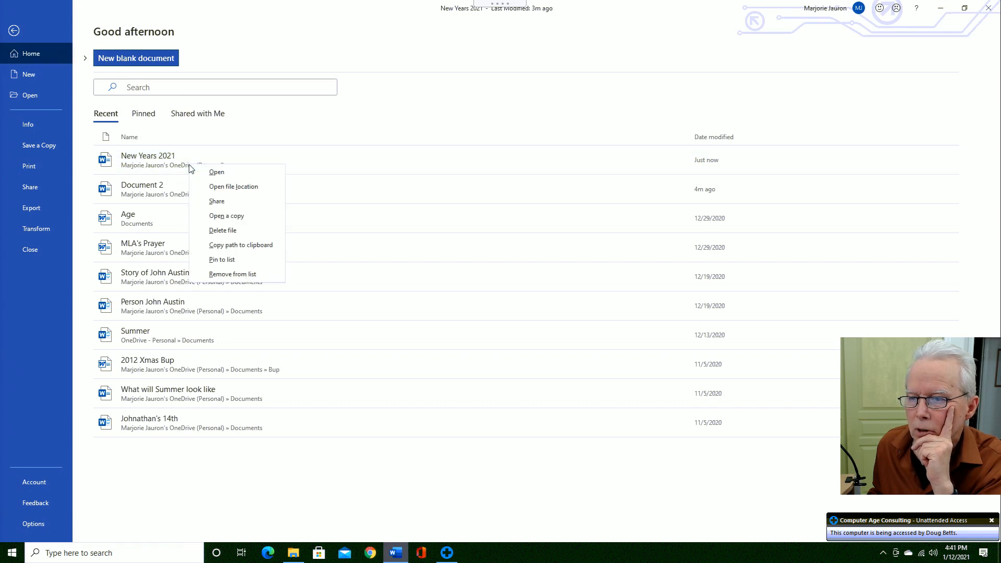
left_click(223, 187)
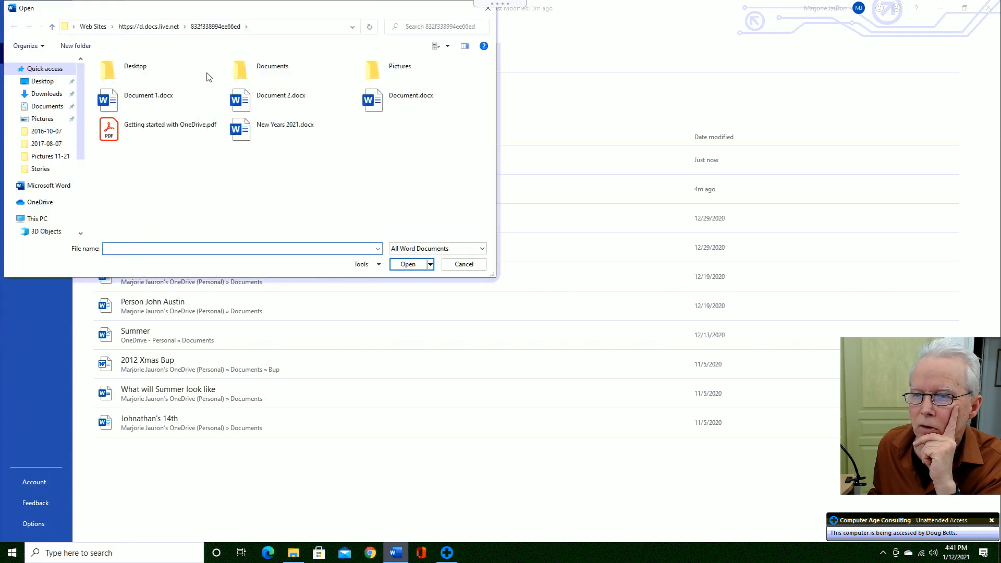
left_click(270, 29)
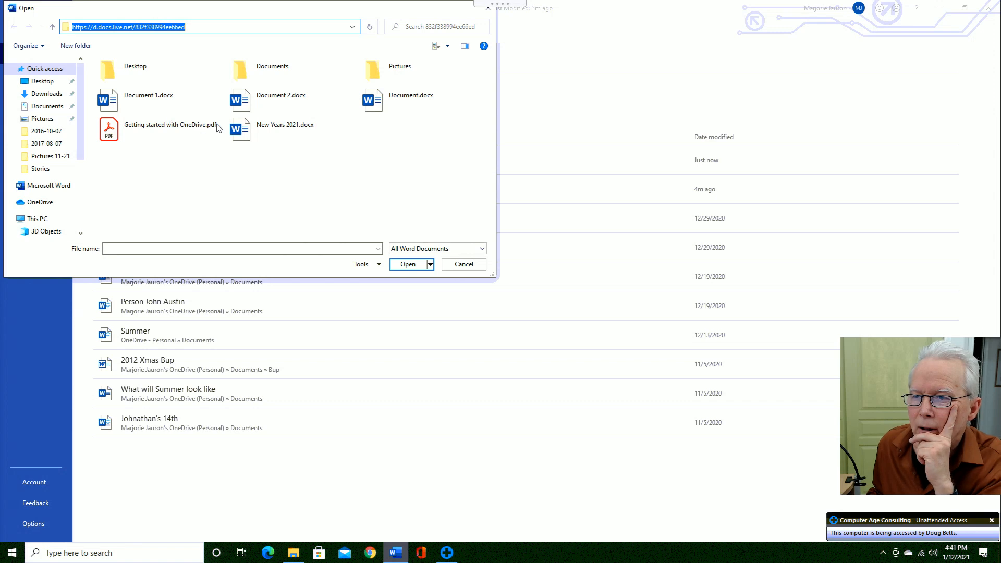
- Inspect New Years 2021.docx there, cancel without opening anything, and close the Word document
left_click(271, 135)
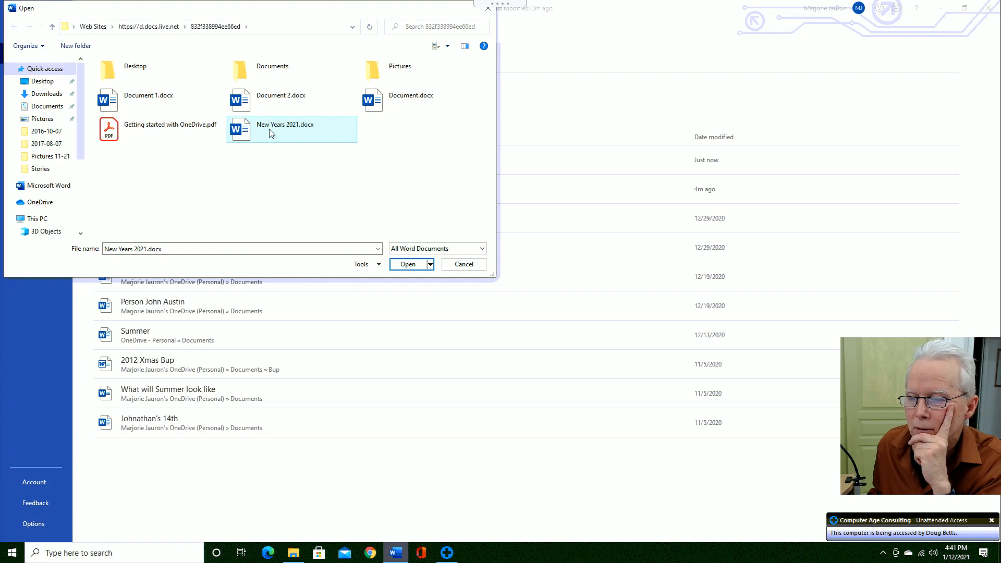
right_click(271, 134)
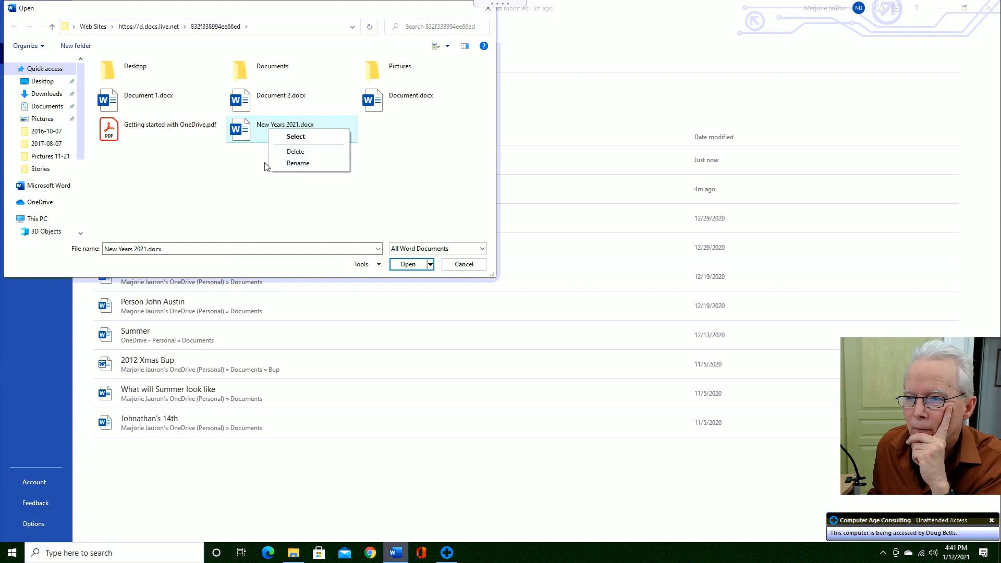
left_click(324, 215)
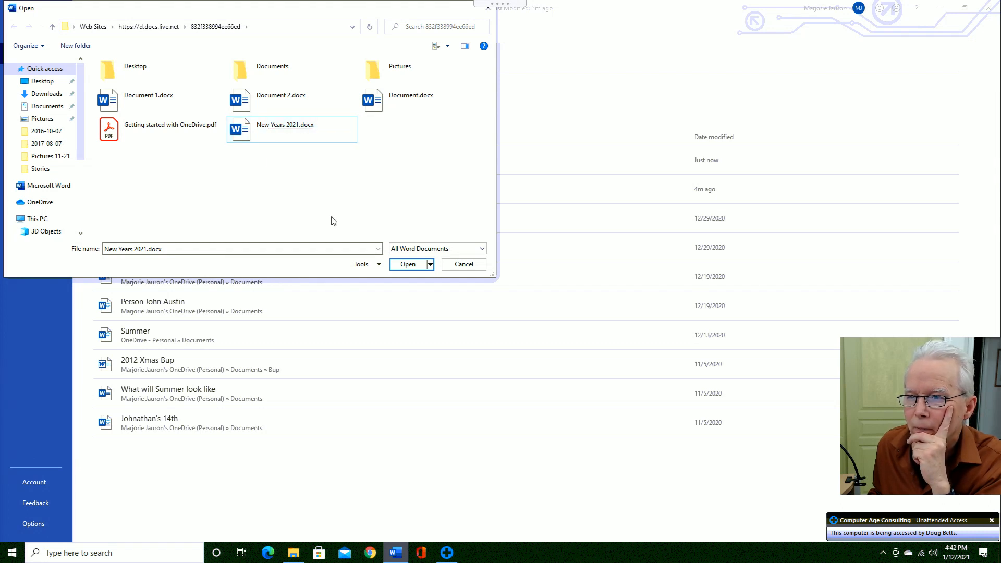
left_click(458, 267)
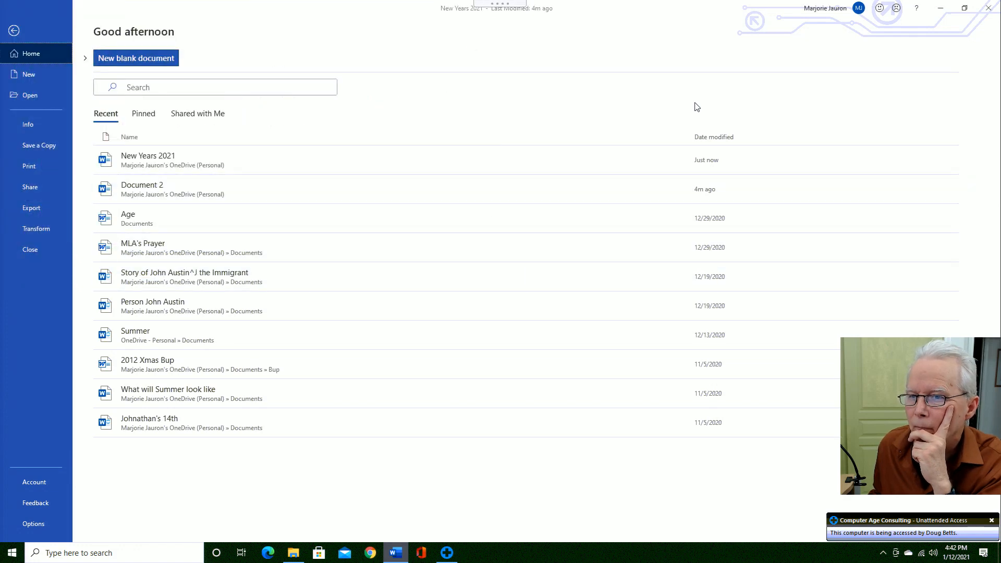
left_click(14, 31)
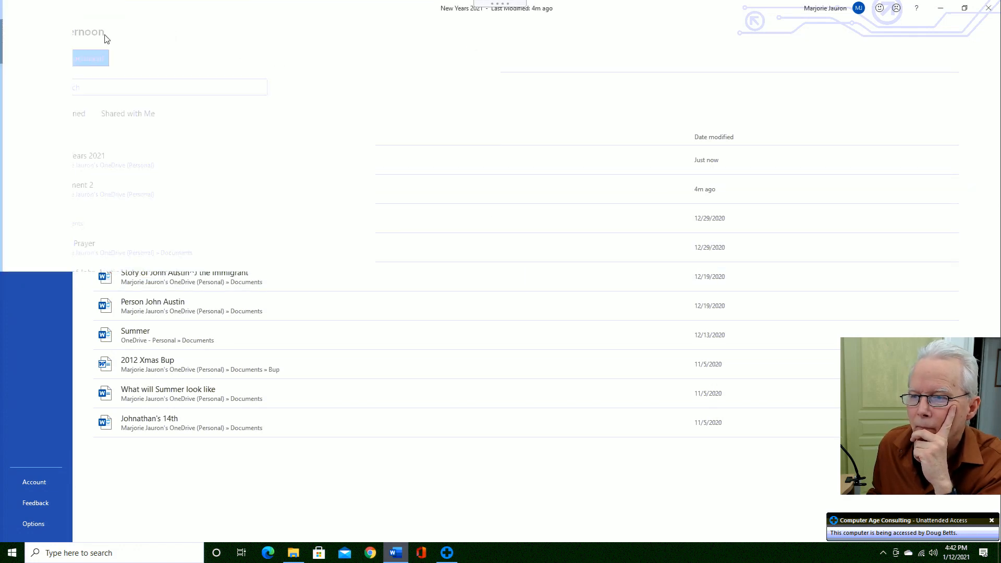
left_click(988, 9)
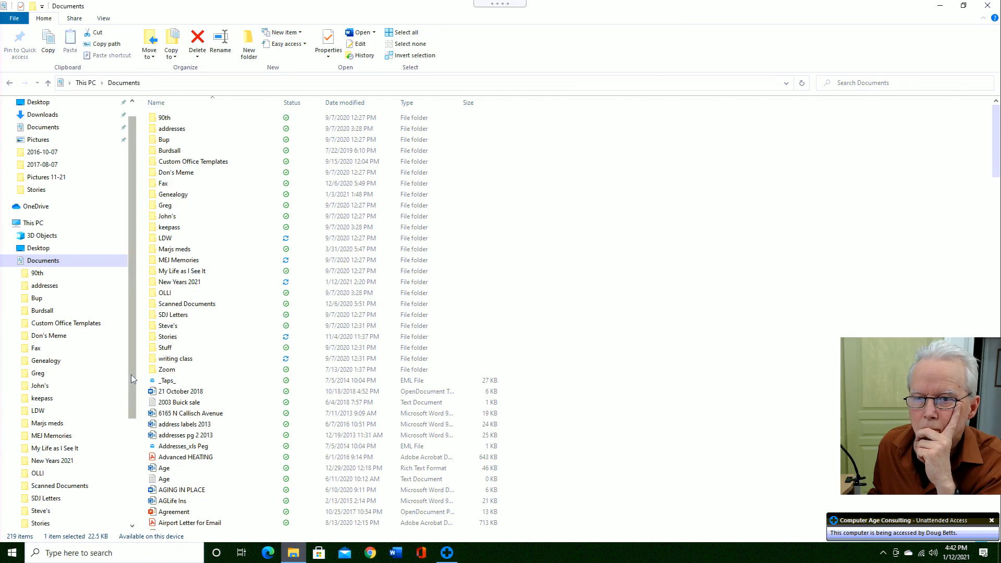
- Drag the New Years 2021 file from OneDrive onto OneDrive's Documents folder
scroll(130, 374, "up", 2)
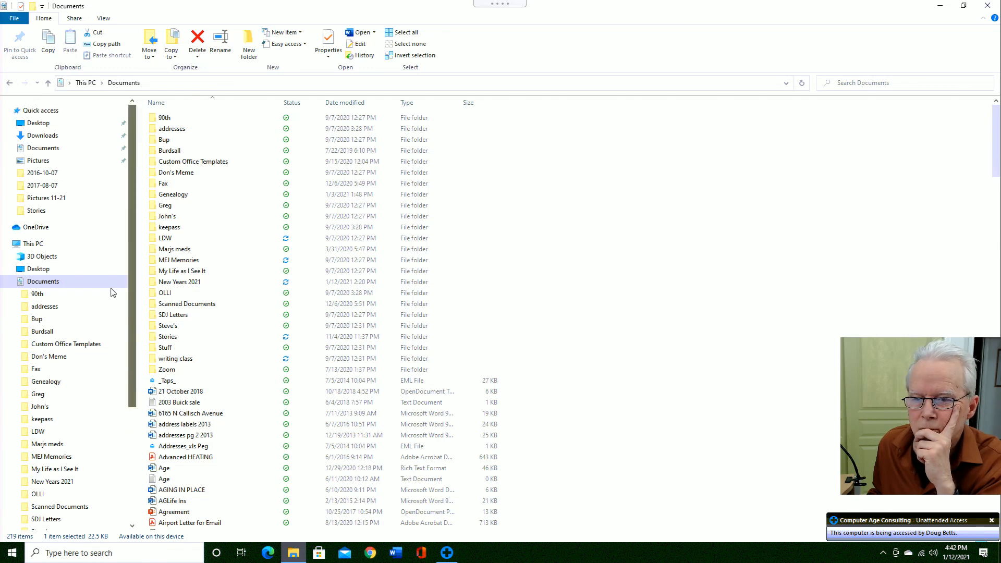
left_click(43, 229)
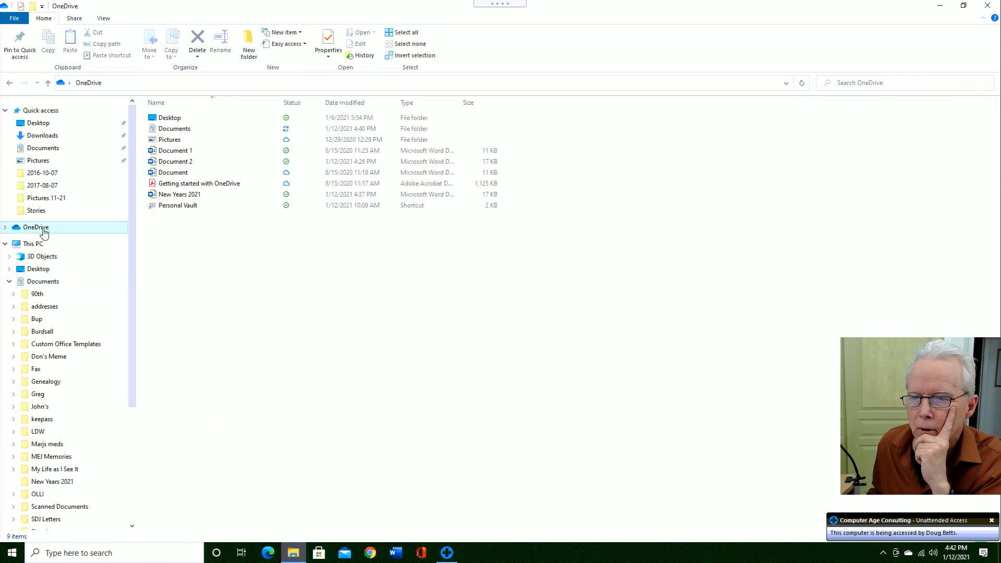
left_click(176, 195)
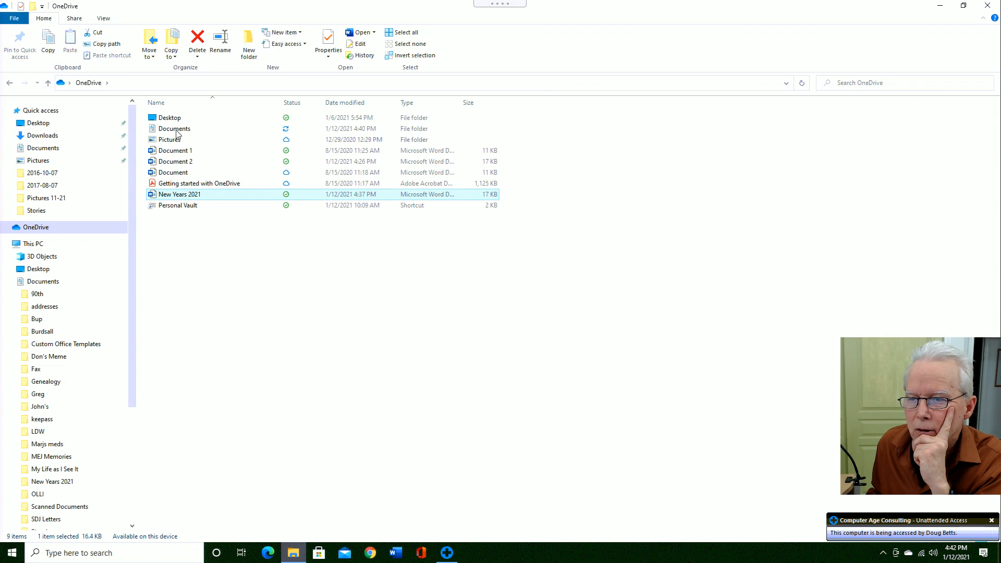
double_click(176, 129)
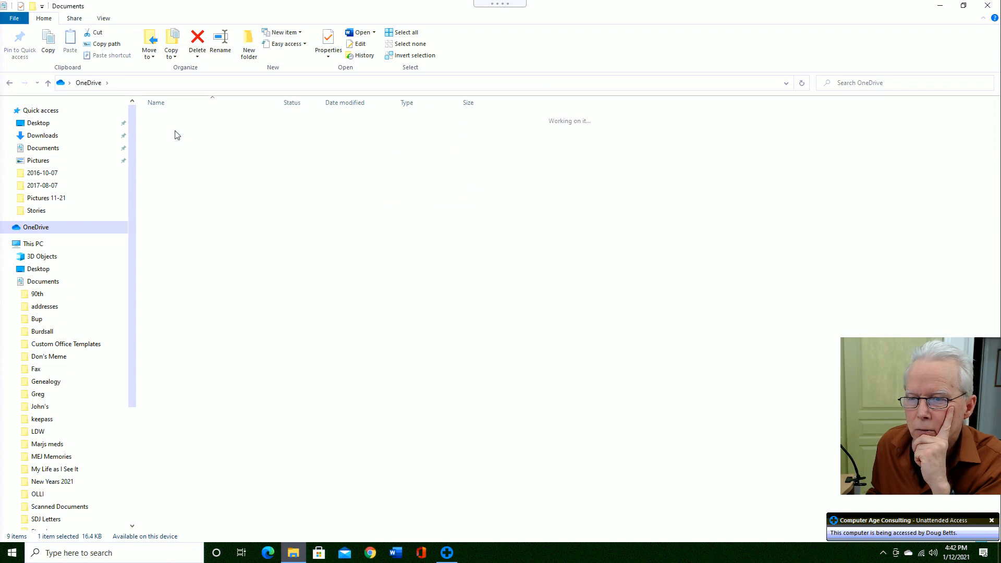
left_click(95, 87)
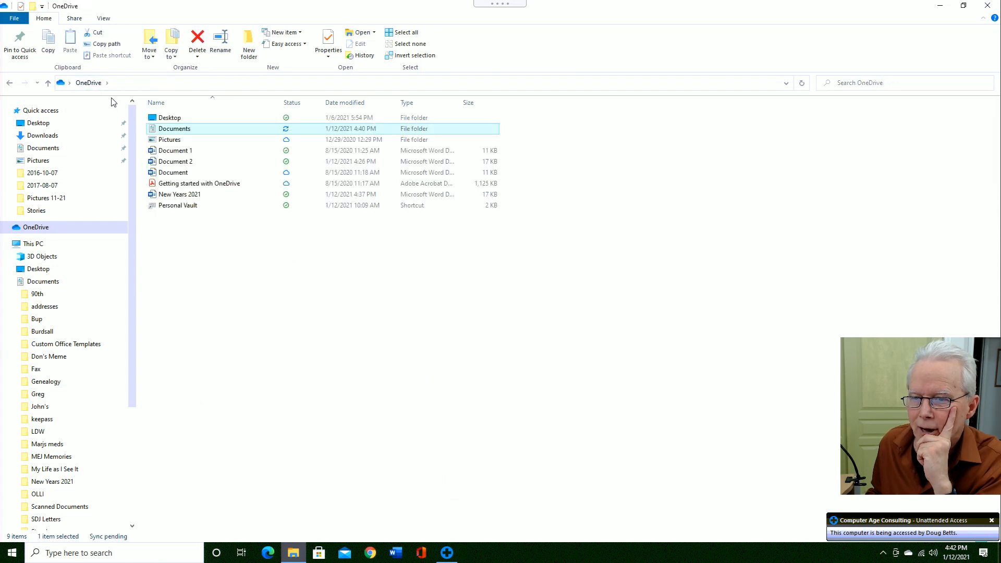
left_click(178, 197)
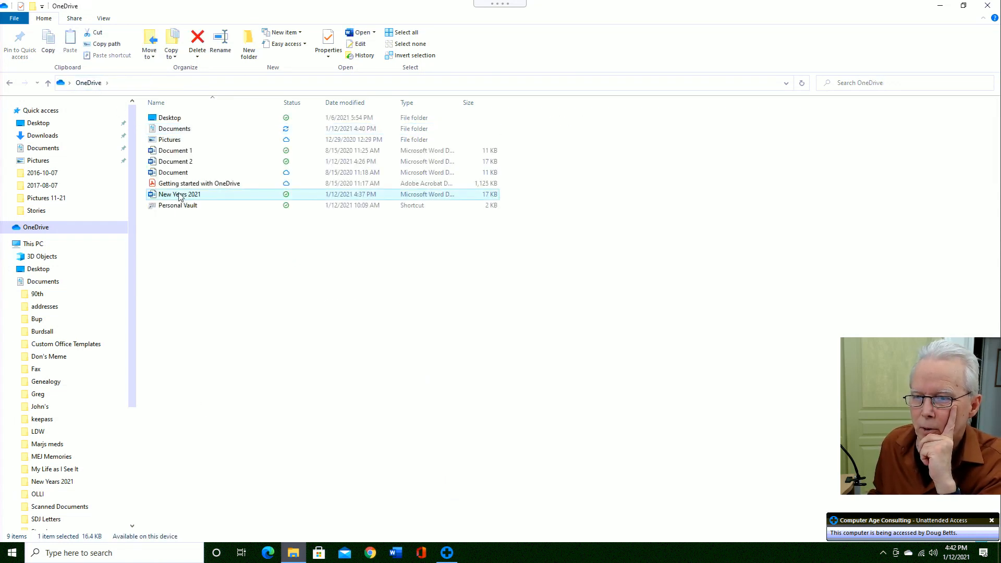
left_click_drag(180, 195, 187, 134)
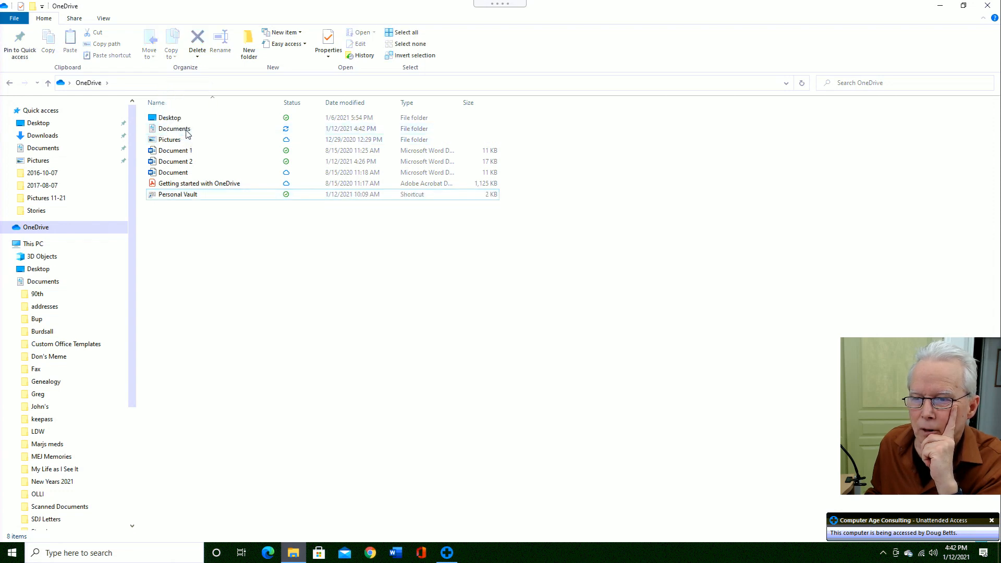
- Open Documents and type 'new' to locate the moved New Years 2021 file
double_click(187, 134)
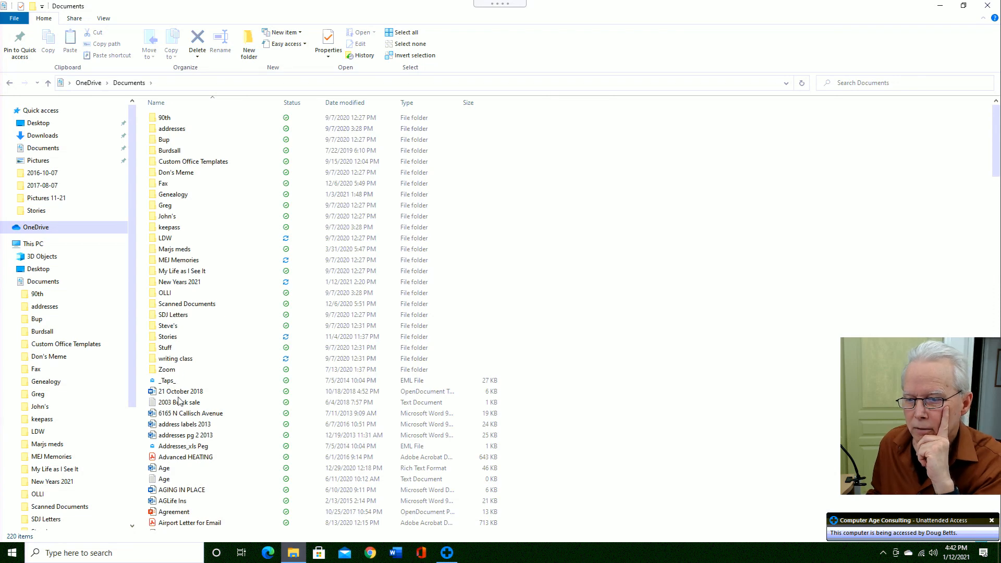
left_click(179, 404)
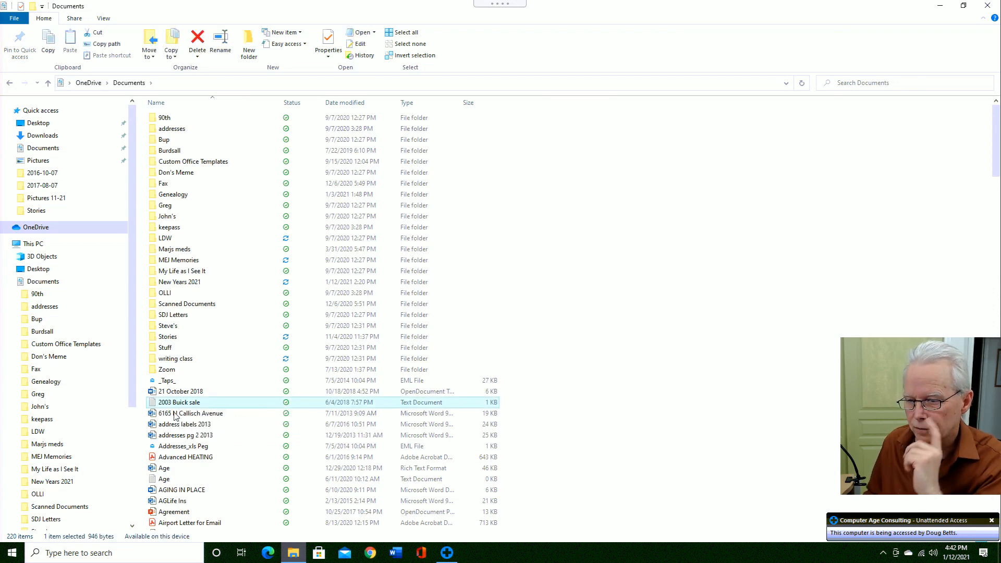
type("new")
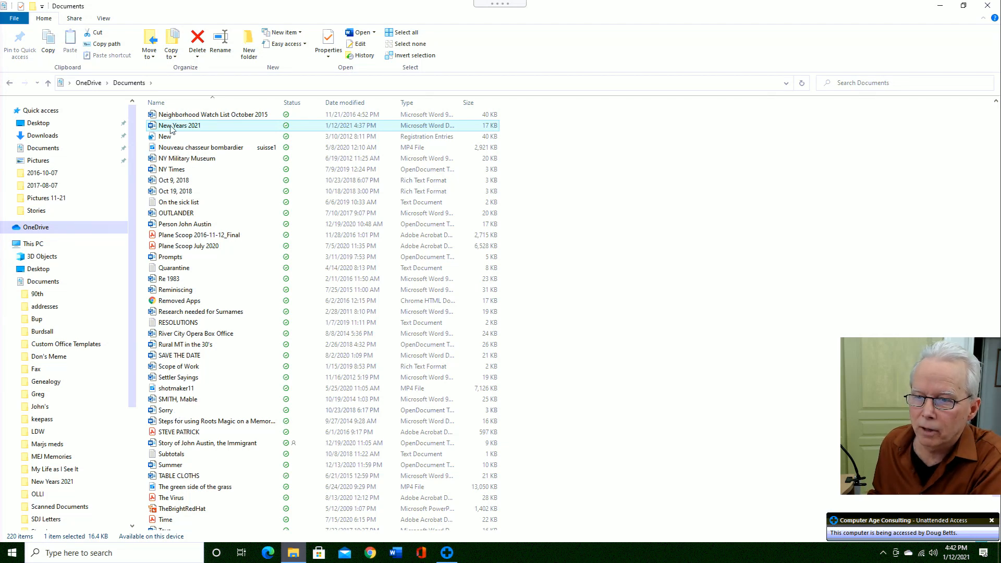
scroll(173, 130, "up", 1)
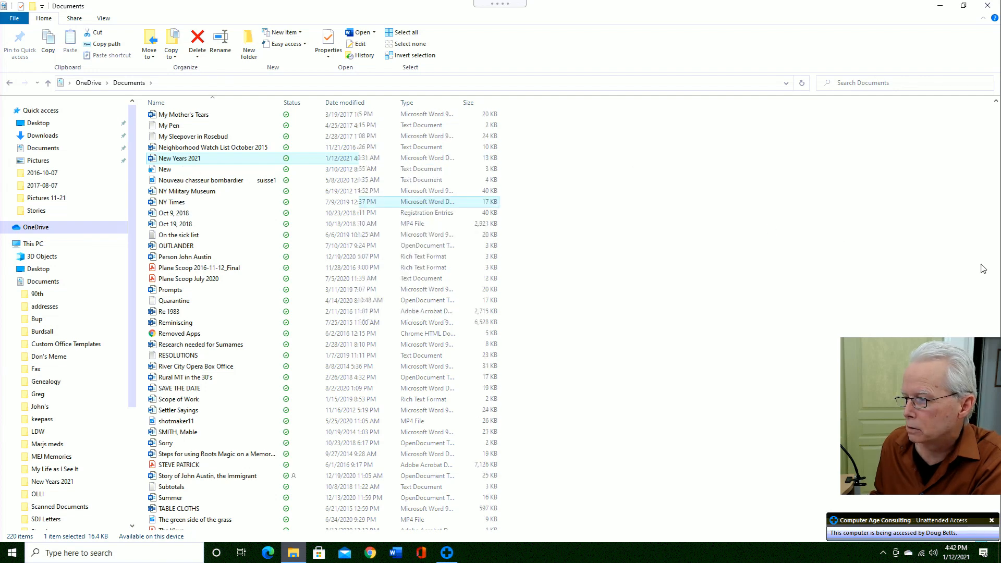
scroll(427, 267, "up", 20)
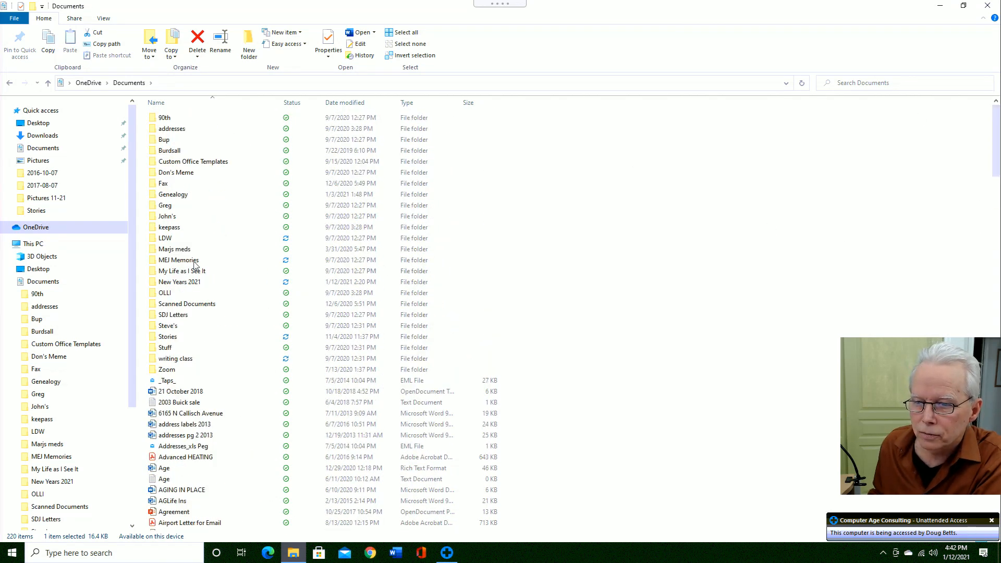
- Check the New Years 2021 folder's name and properties, leaving everything unchanged
left_click(177, 285)
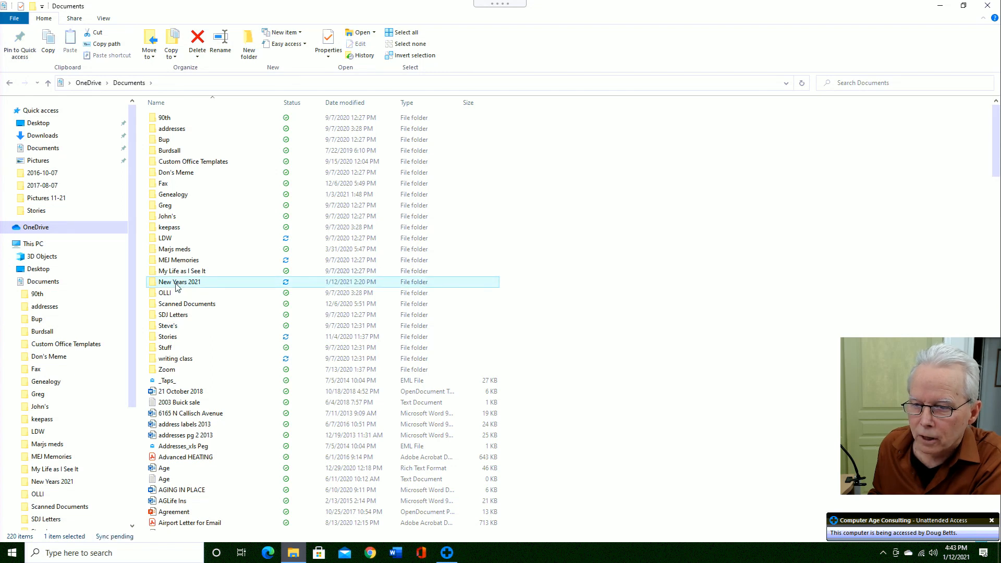
left_click(177, 286)
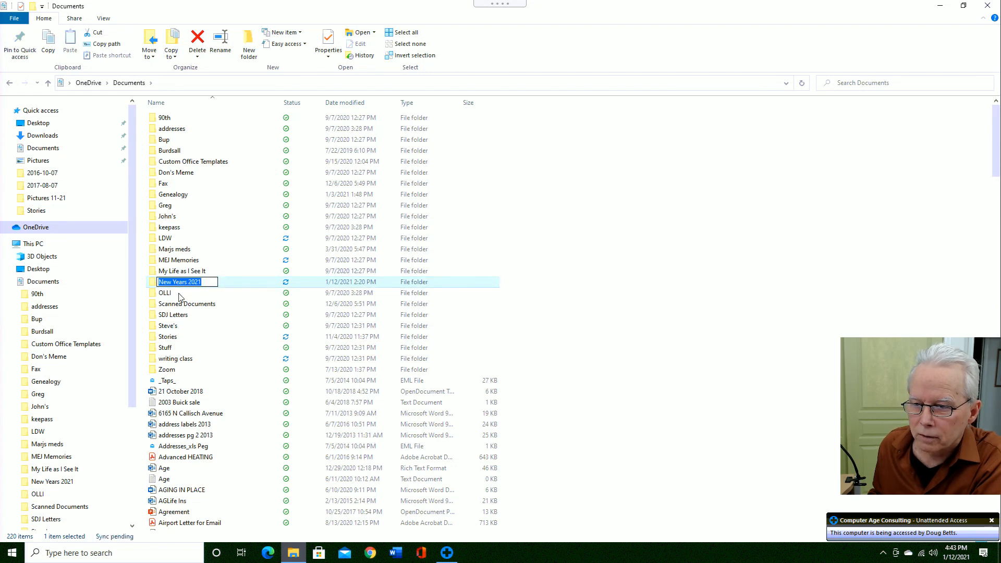
left_click(175, 293)
left_click(173, 283)
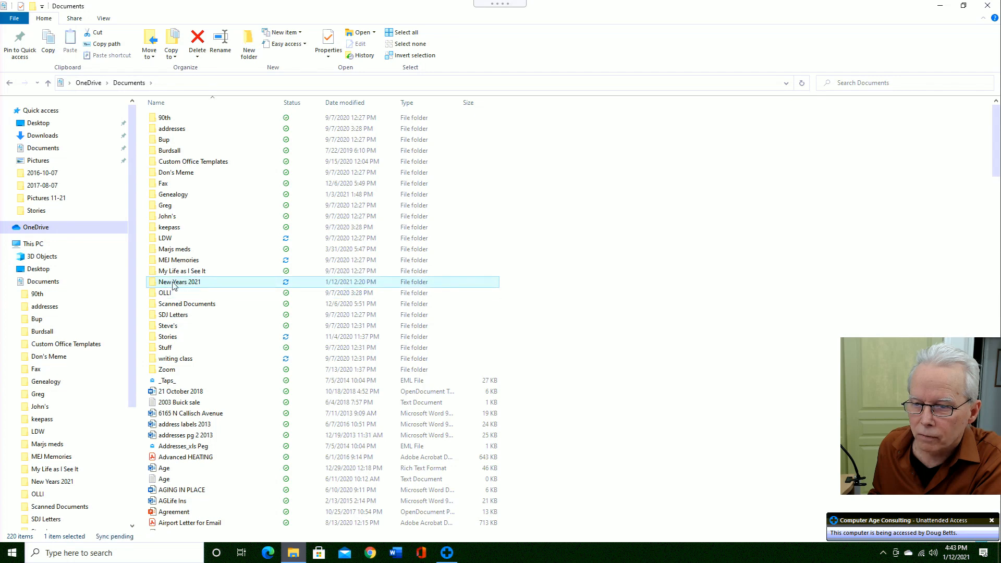
right_click(174, 286)
left_click(208, 274)
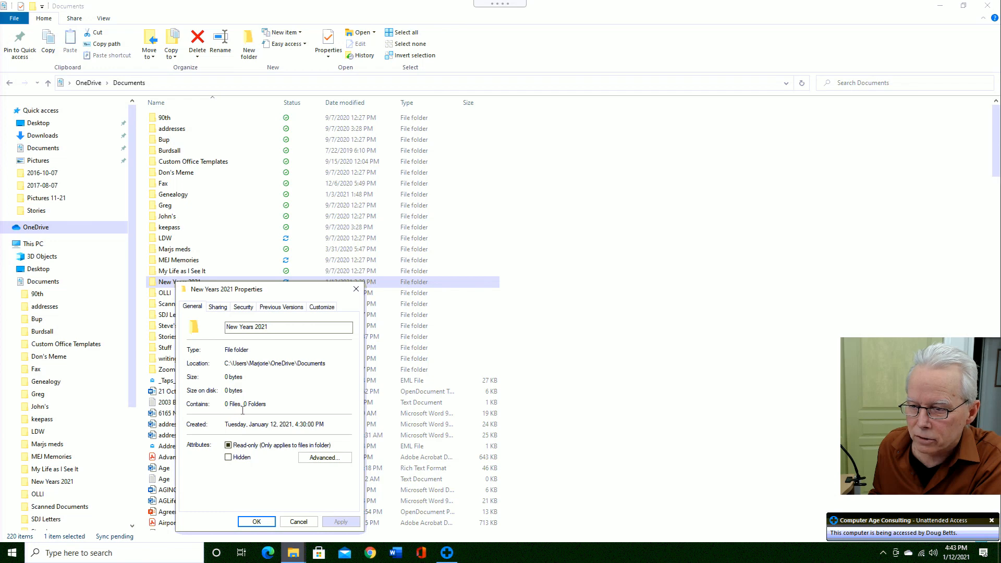
left_click(297, 522)
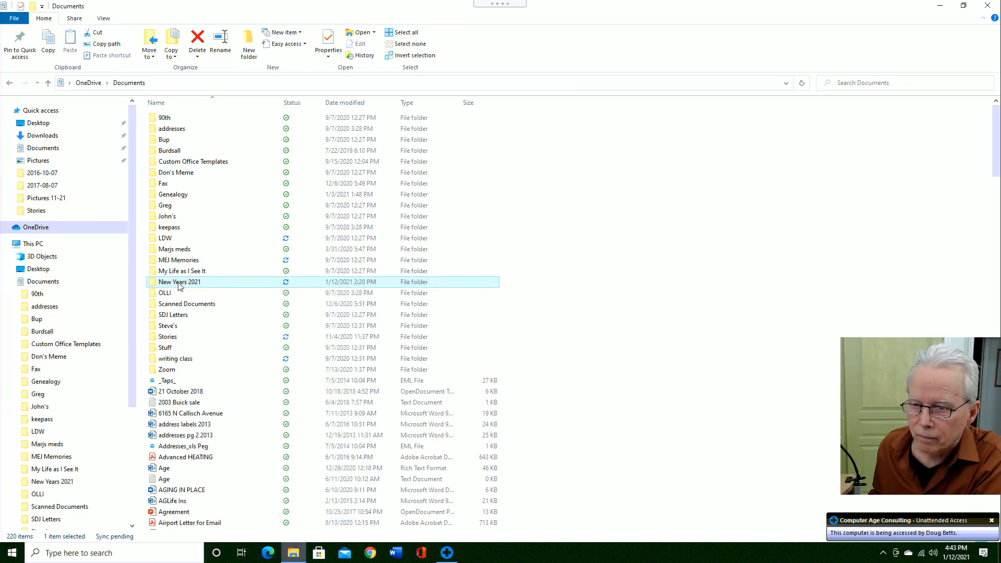
- Permanently delete the New Years 2021 folder, then type 'new' to jump to the Word file
right_click(179, 285)
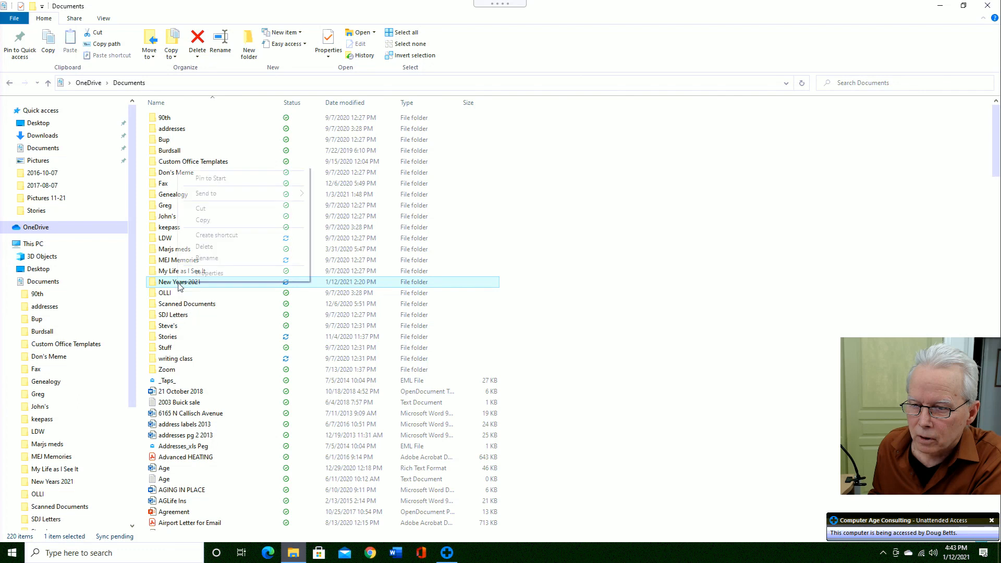
left_click(207, 247)
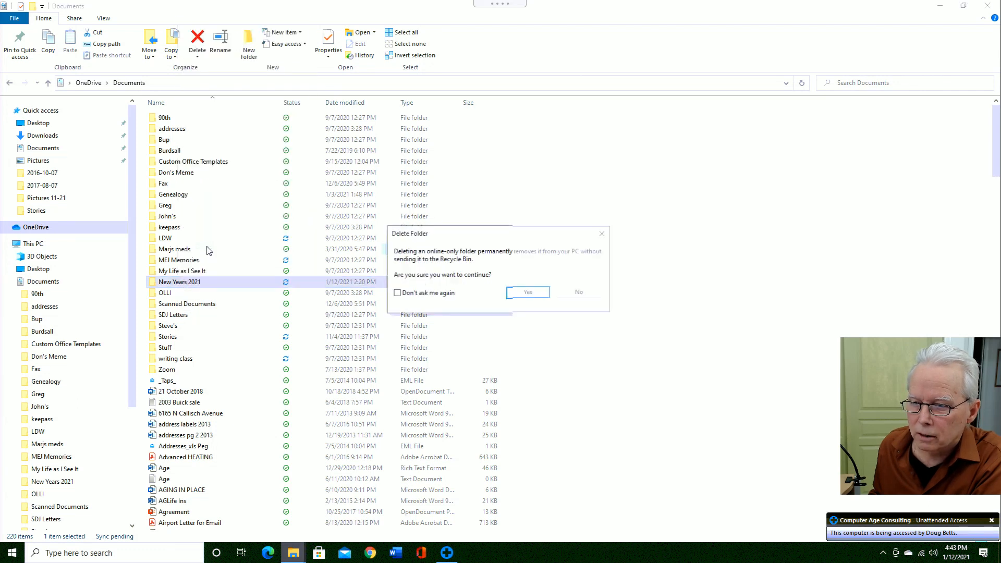
left_click(528, 293)
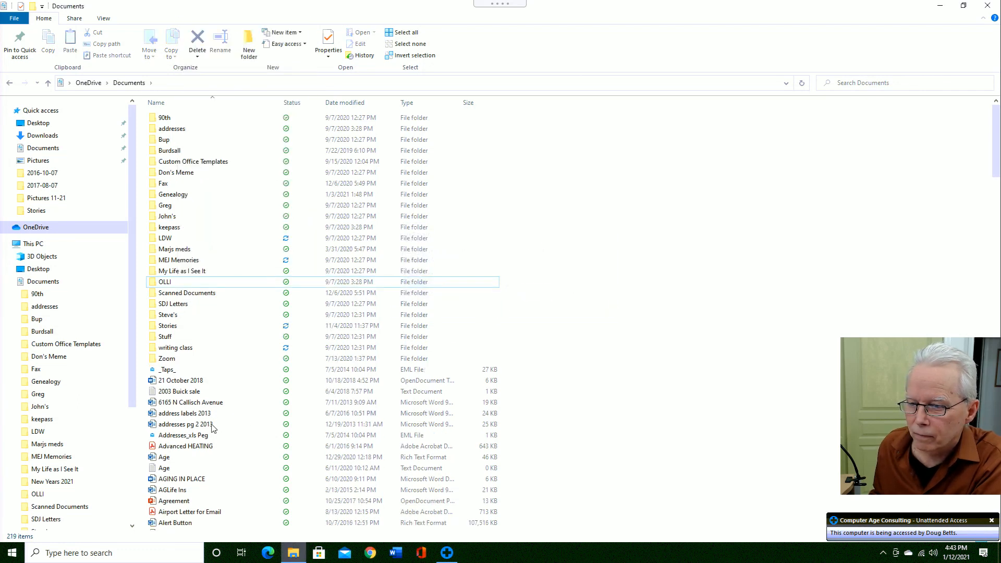
left_click(209, 427)
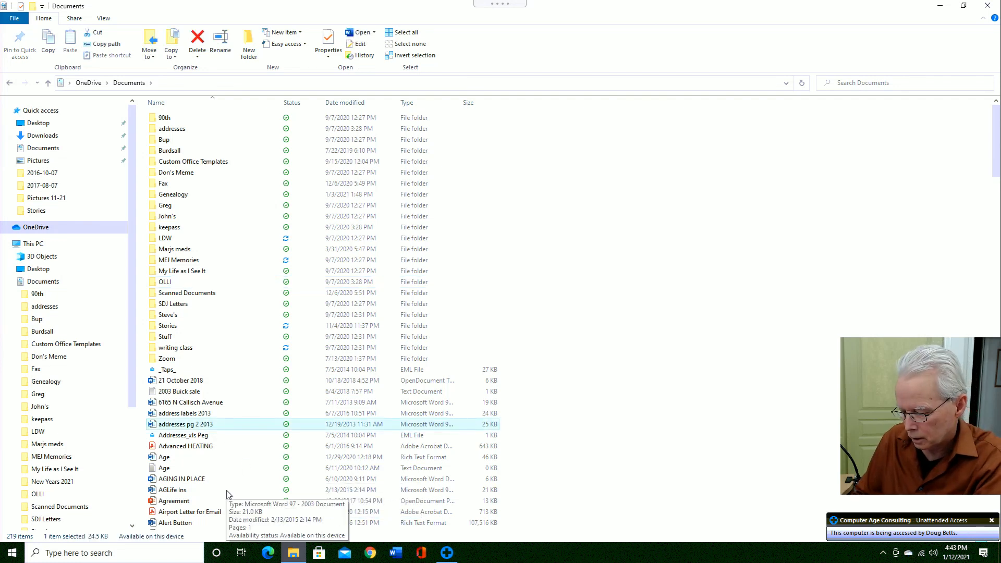
type("new")
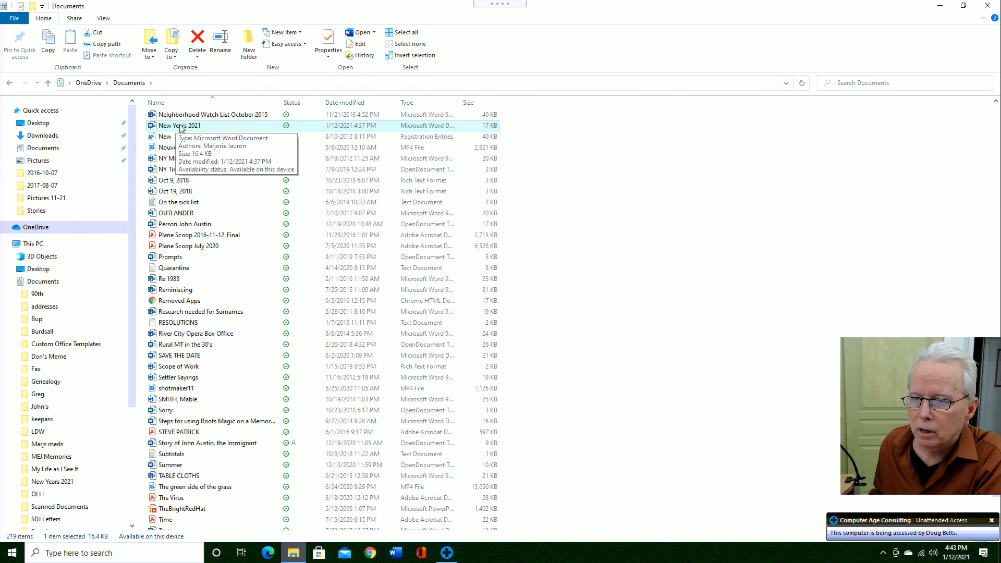
- Open New Years 2021 in Word, then create a blank document from File > New
double_click(181, 126)
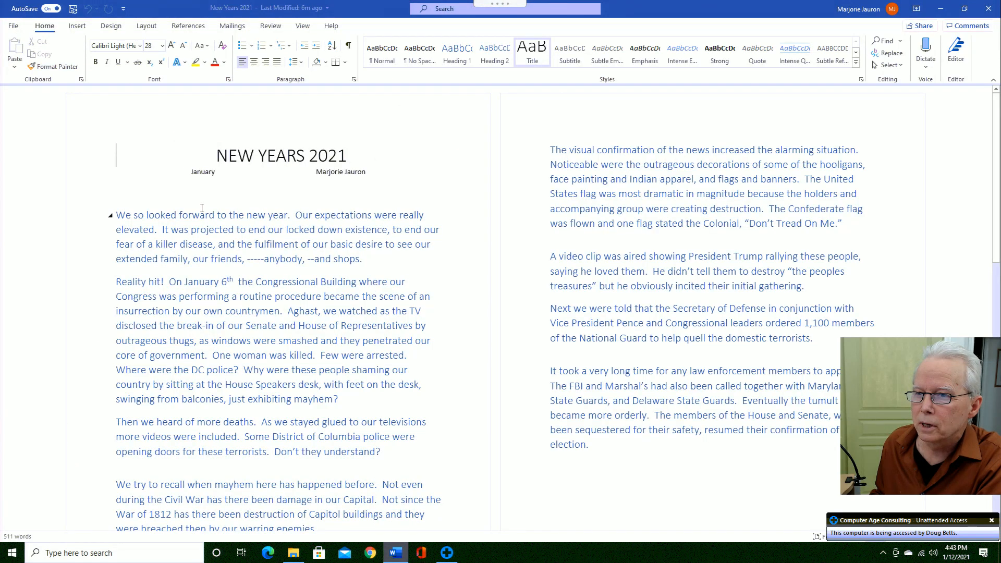
left_click(14, 27)
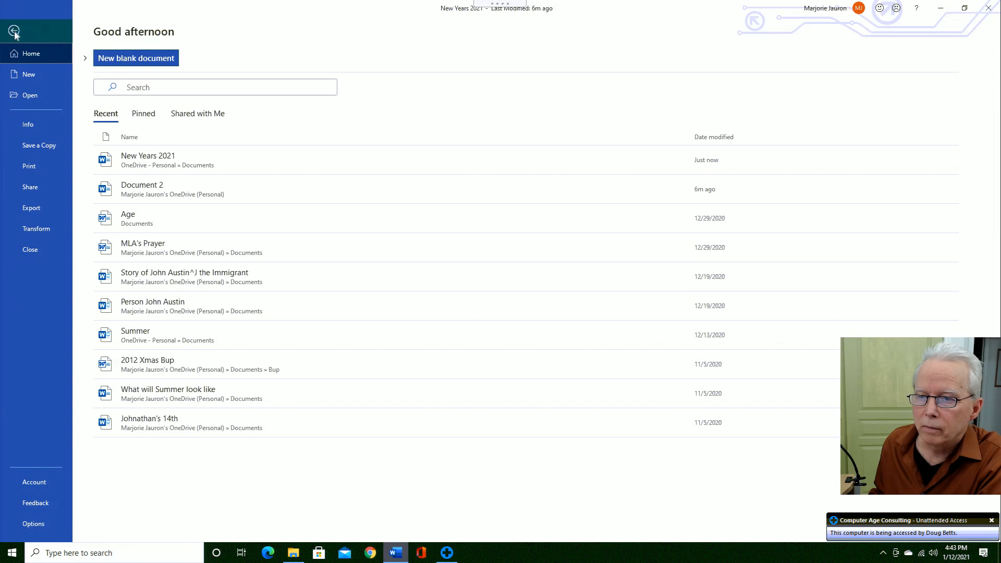
left_click(14, 31)
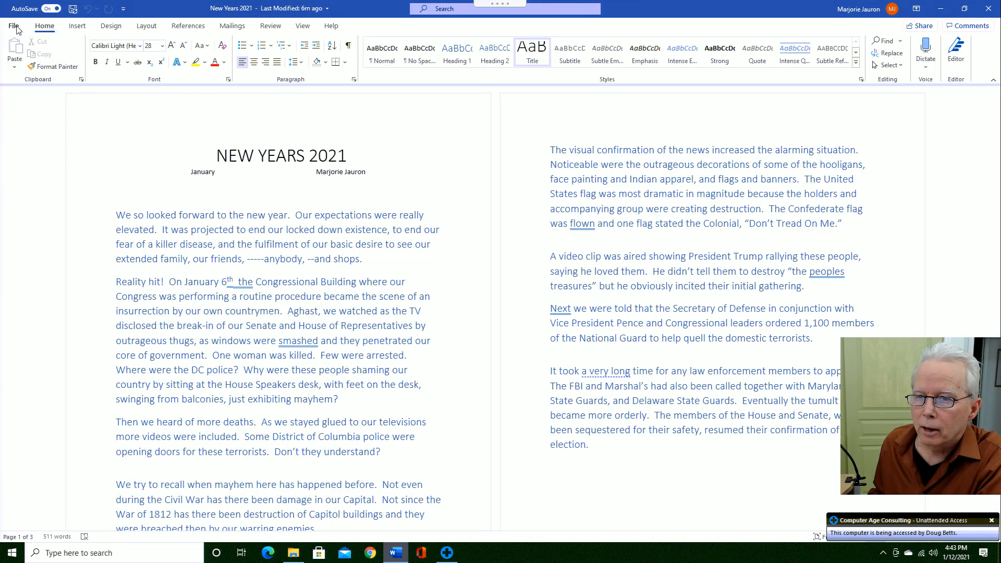
left_click(14, 26)
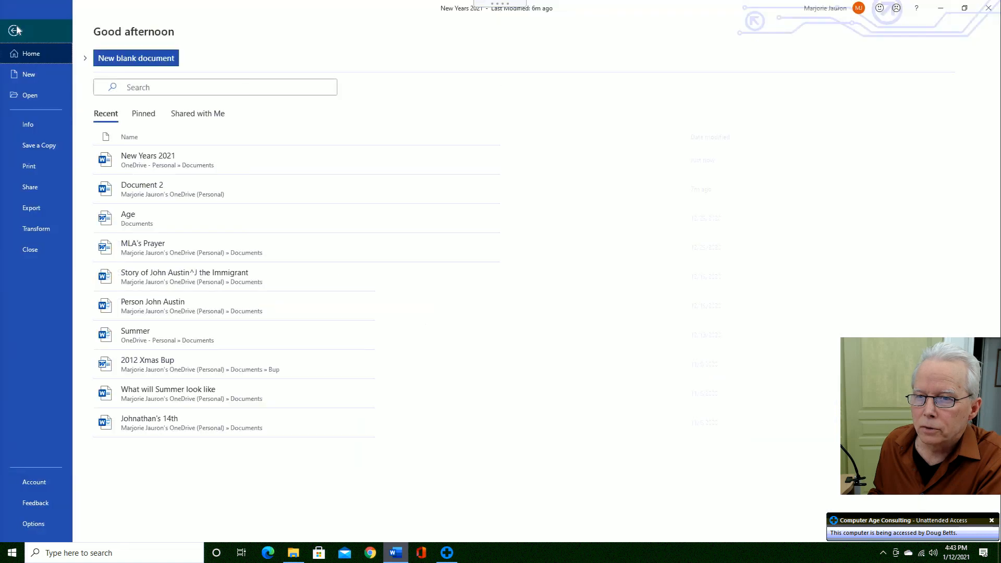
left_click(29, 75)
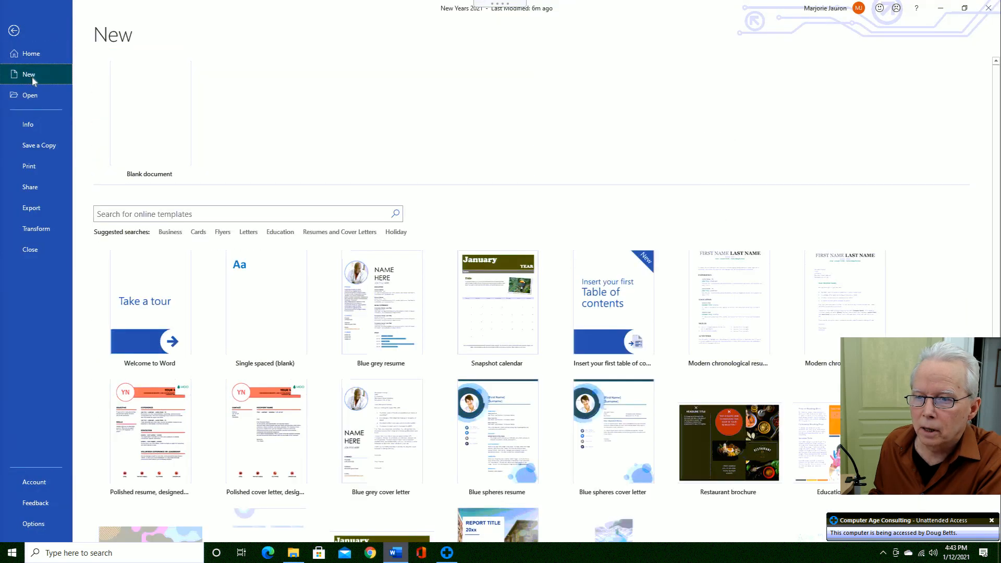
left_click(153, 113)
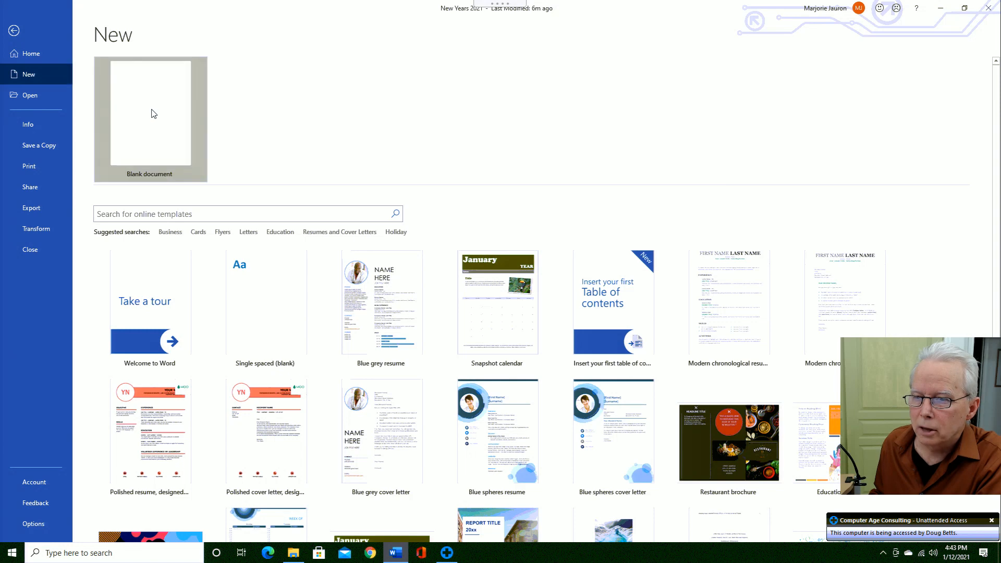
- Type test text 'dgdfgfsdgfsgfsdfg', try Save and Save As, and cancel both
type("dgdfgfsdgfsgfsdfg")
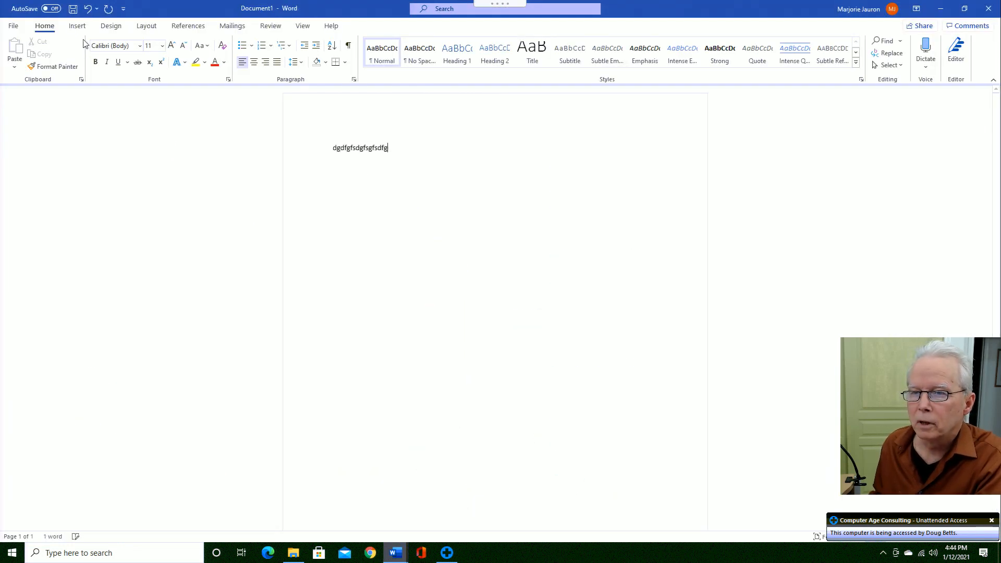
left_click(72, 10)
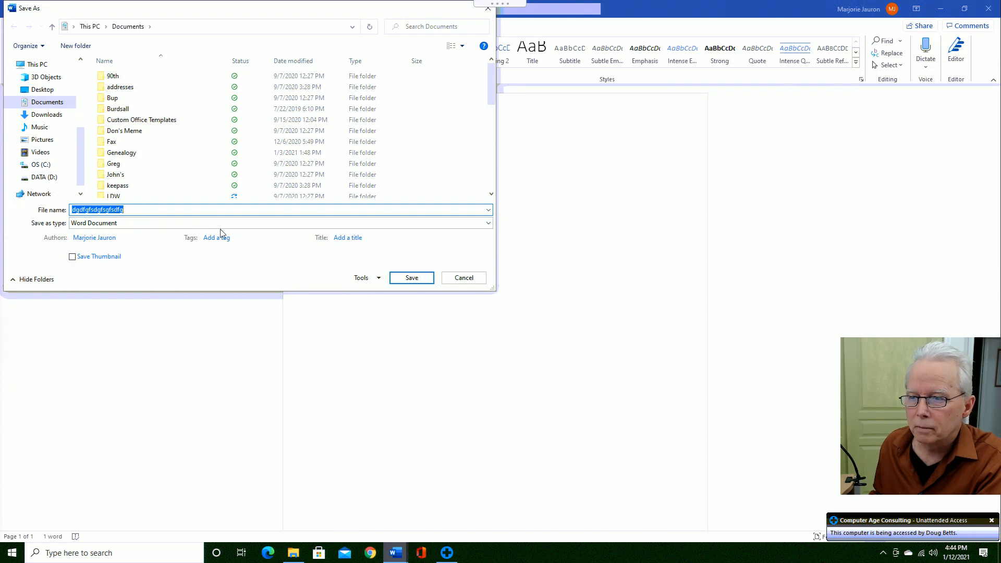
left_click(457, 281)
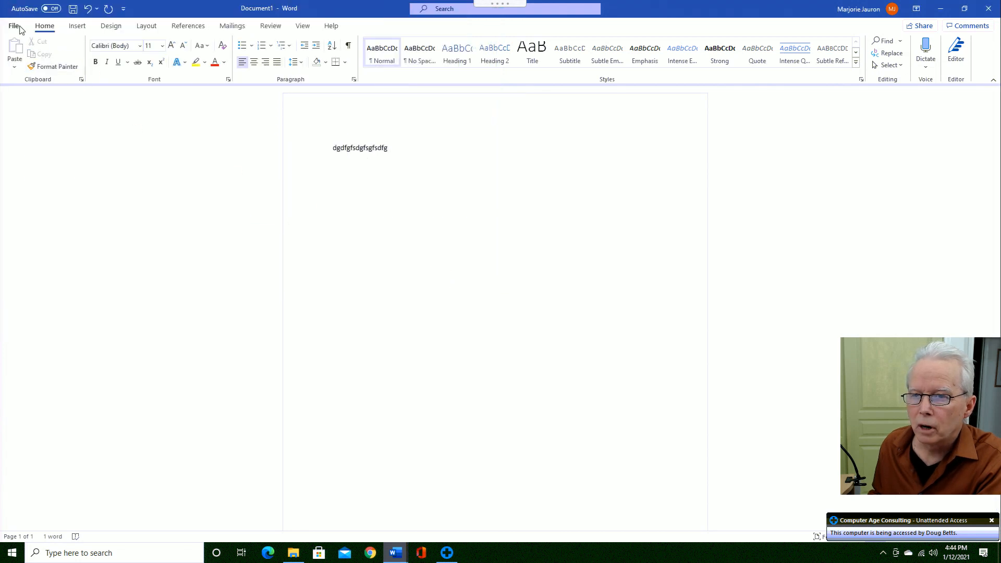
left_click(14, 26)
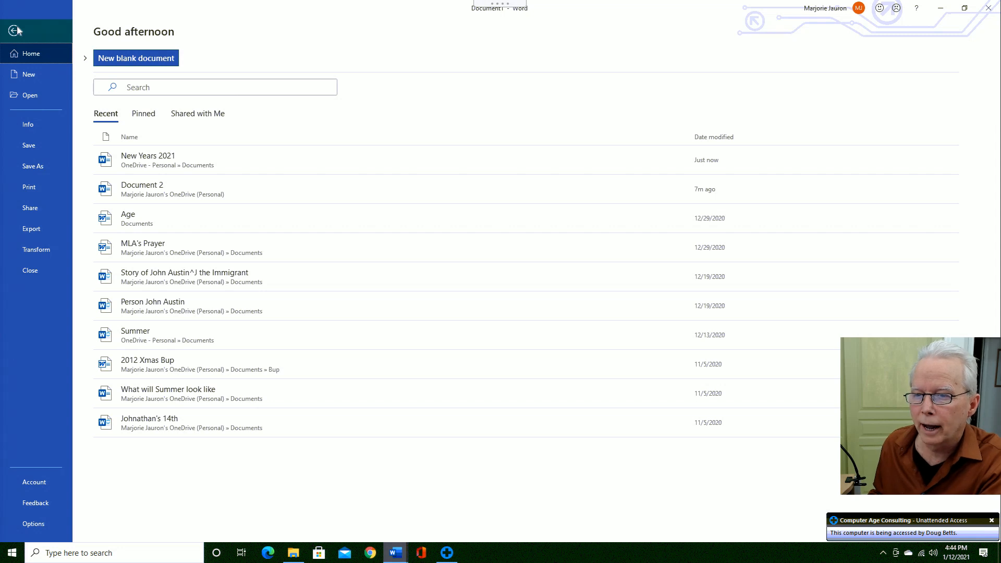
left_click(34, 146)
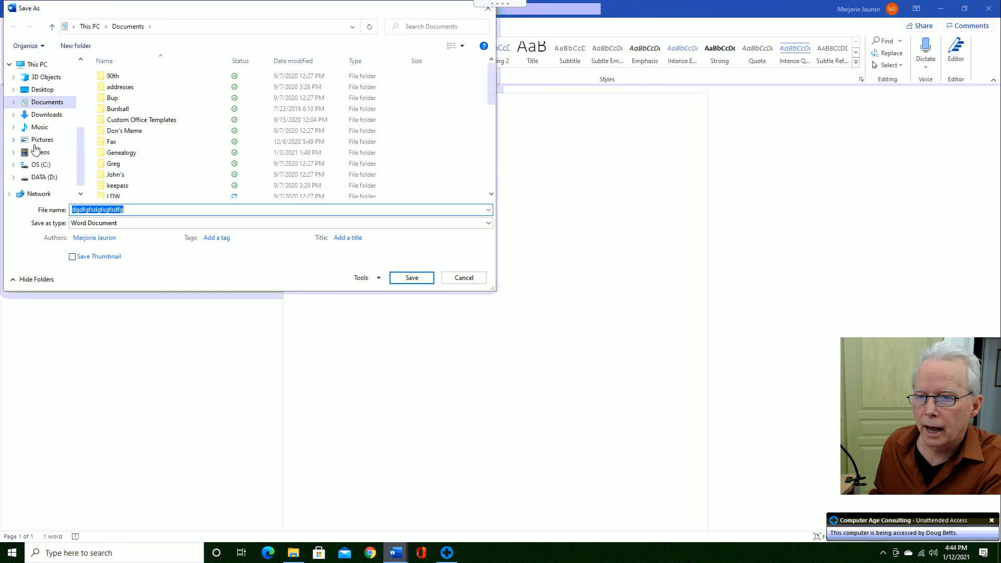
left_click(450, 281)
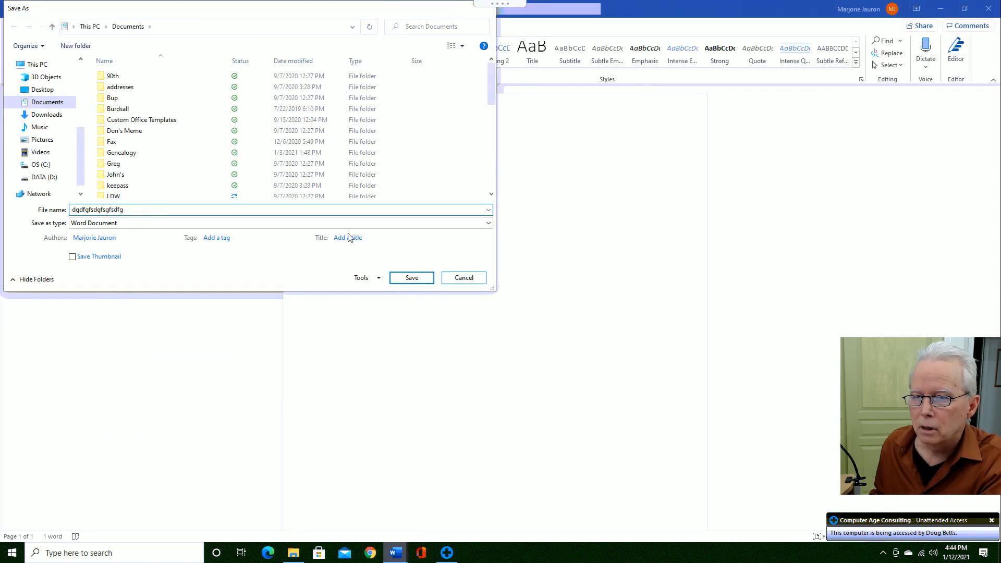
left_click(13, 25)
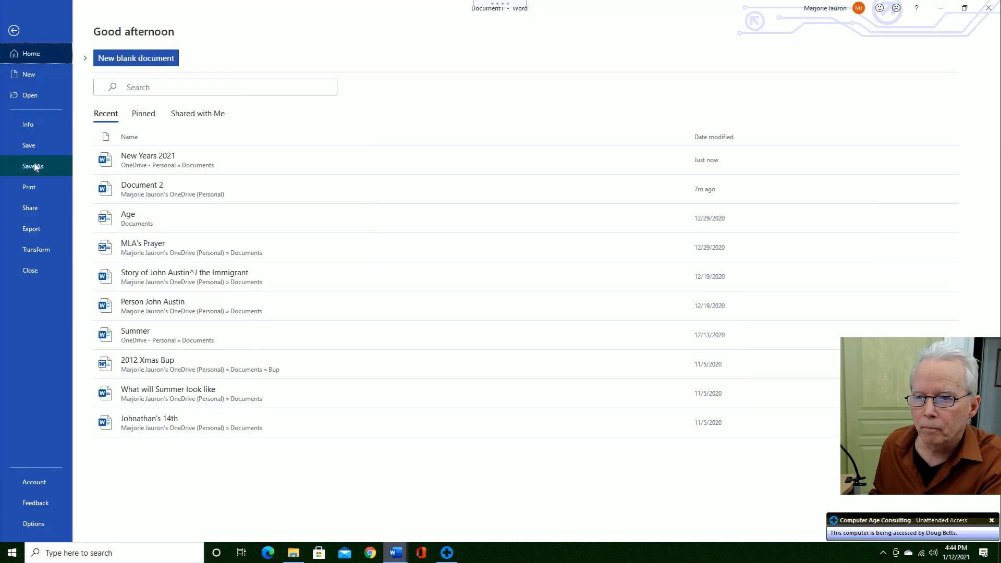
left_click(35, 166)
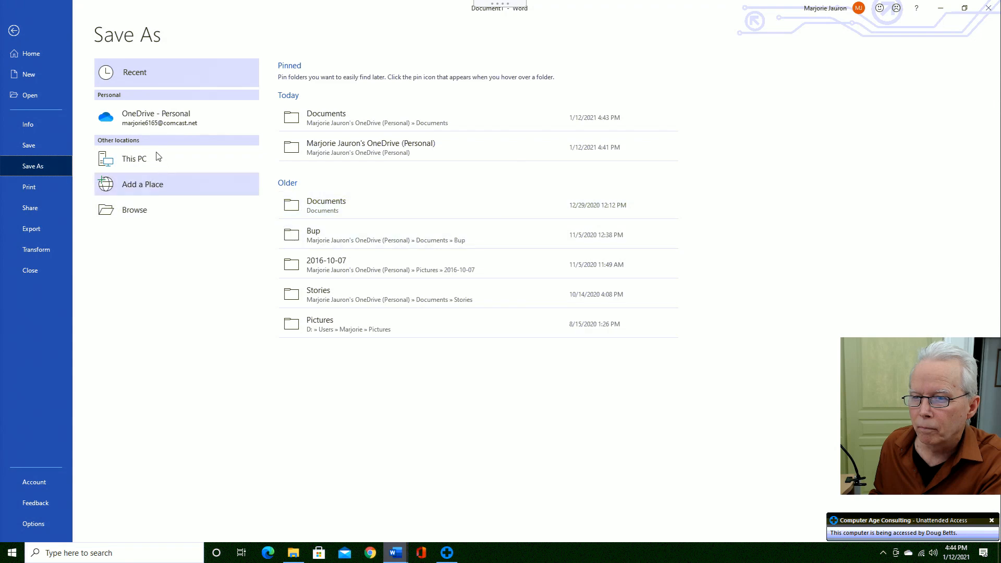
left_click(13, 32)
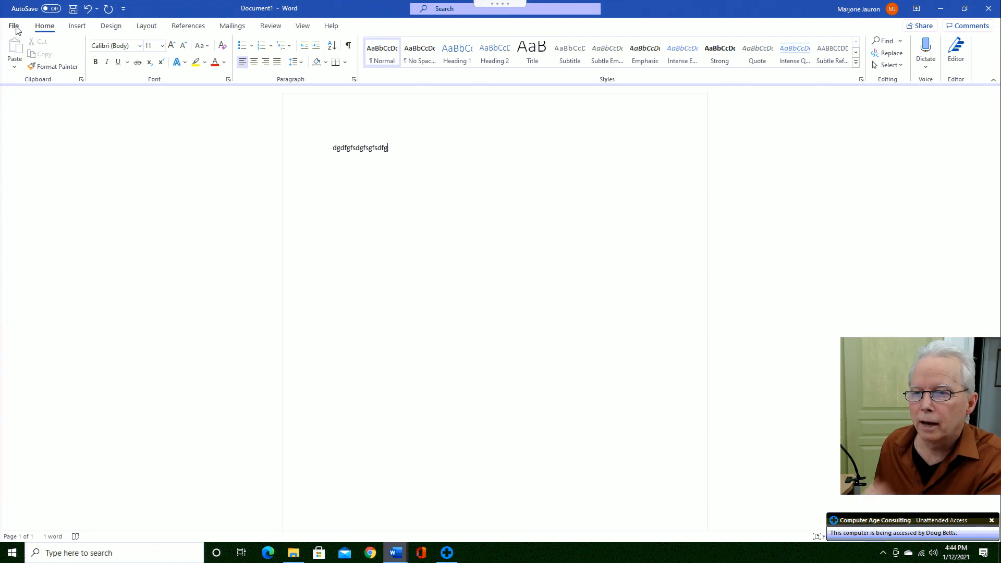
- Close the test document via File > Close, choosing Don't Save
left_click(14, 26)
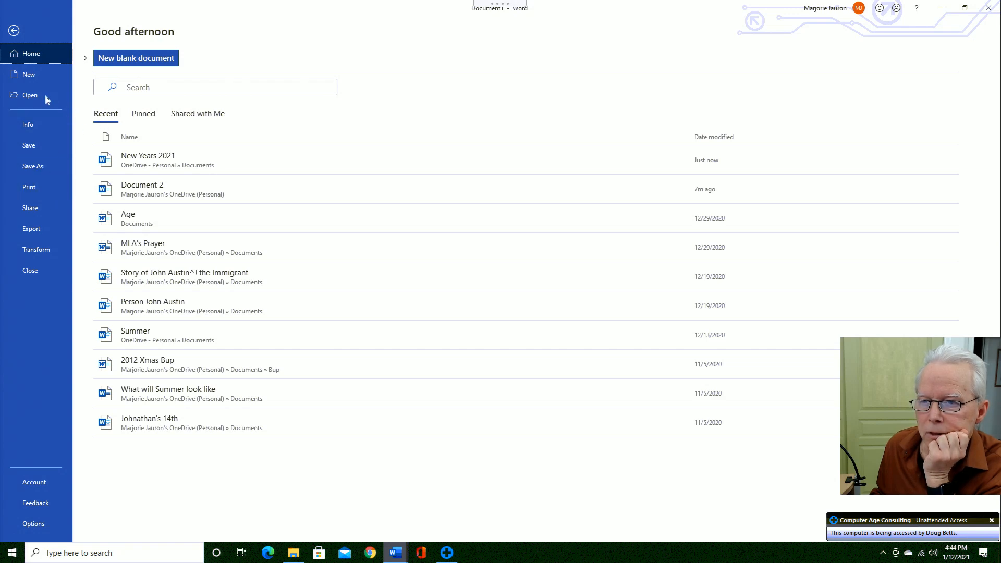
left_click(30, 76)
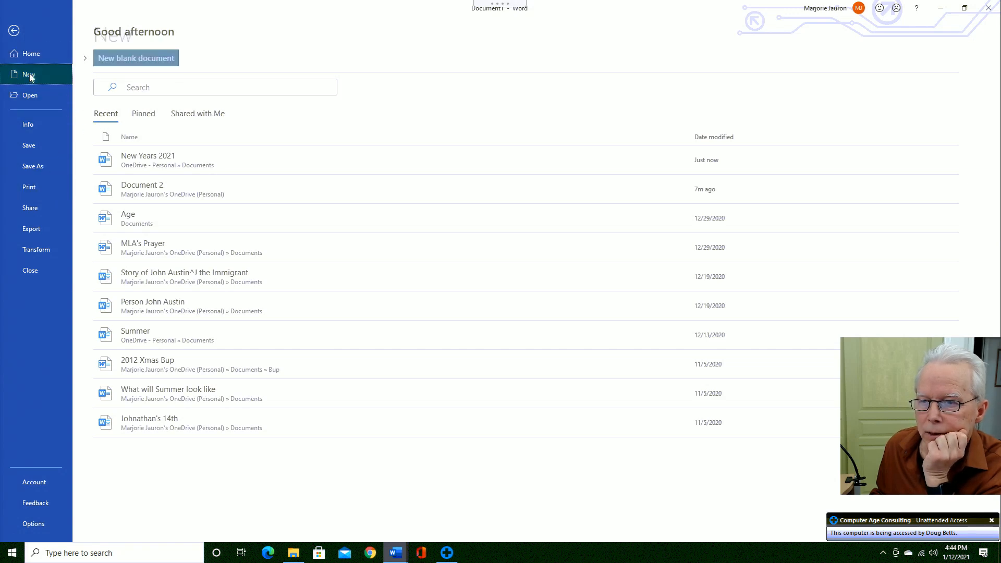
left_click(22, 41)
left_click(378, 183)
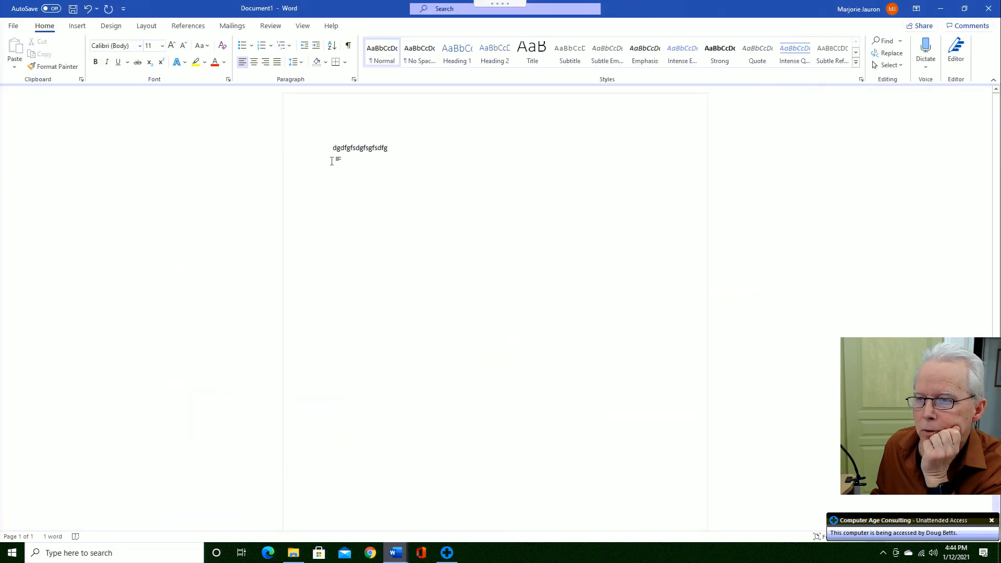
left_click(14, 26)
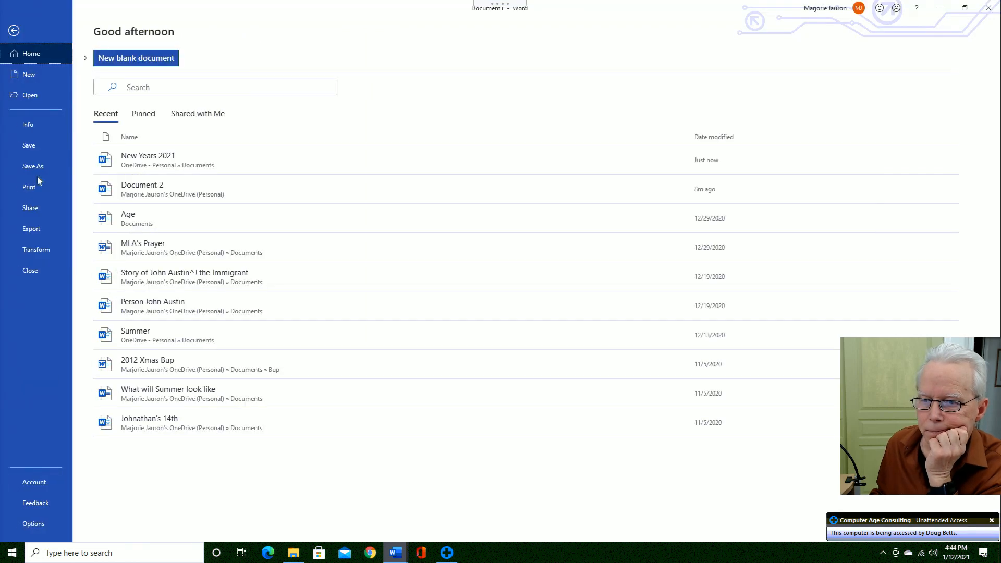
left_click(31, 272)
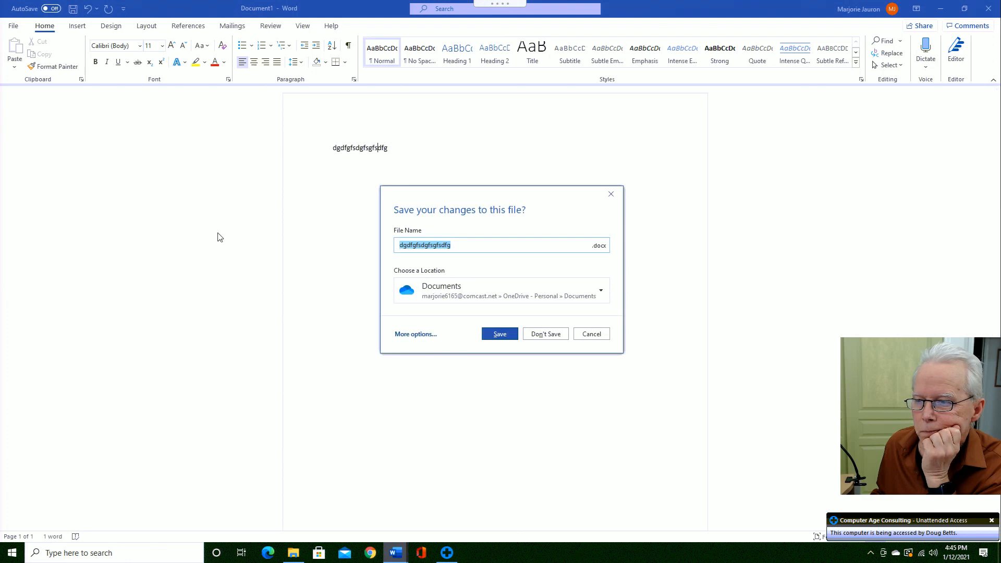
left_click(543, 337)
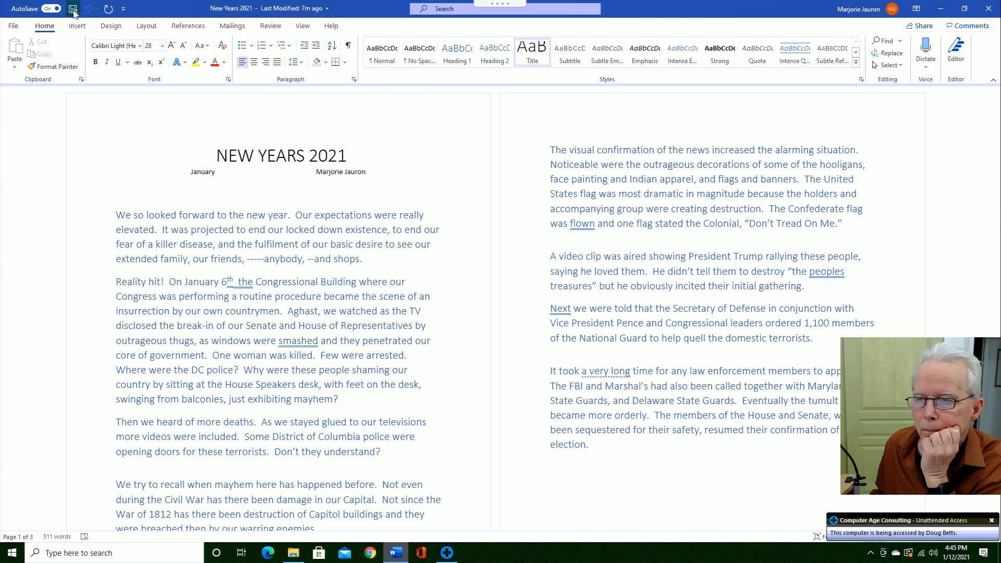
- Back in the New Years 2021 essay, click into its opening paragraphs and open the Customize Quick Access Toolbar menu
left_click(18, 29)
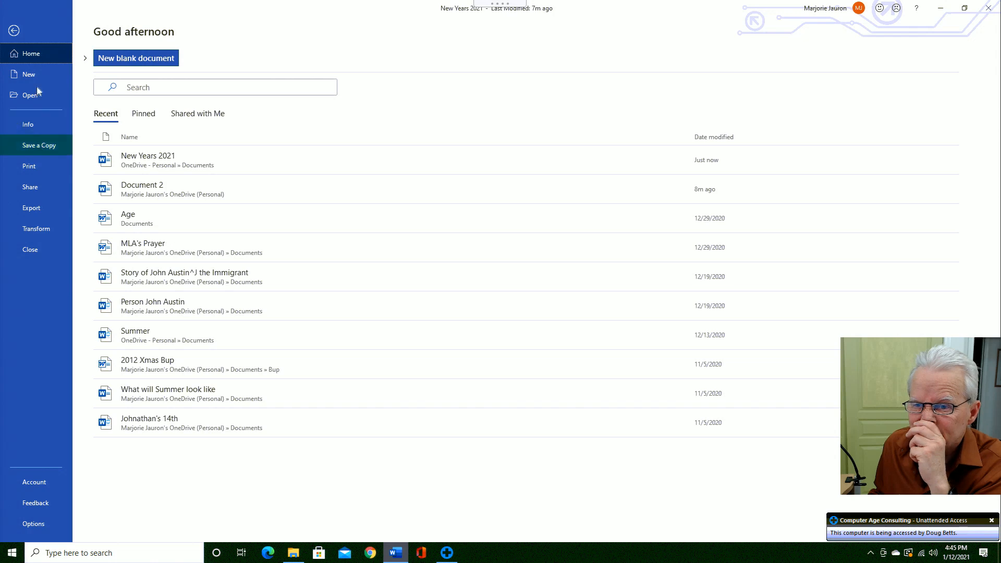
left_click(13, 31)
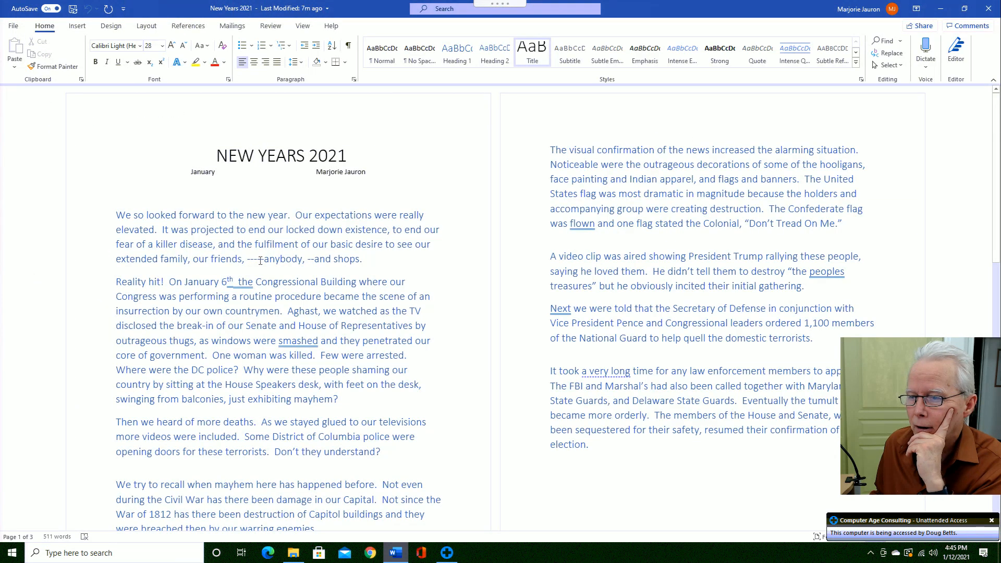
left_click(214, 285)
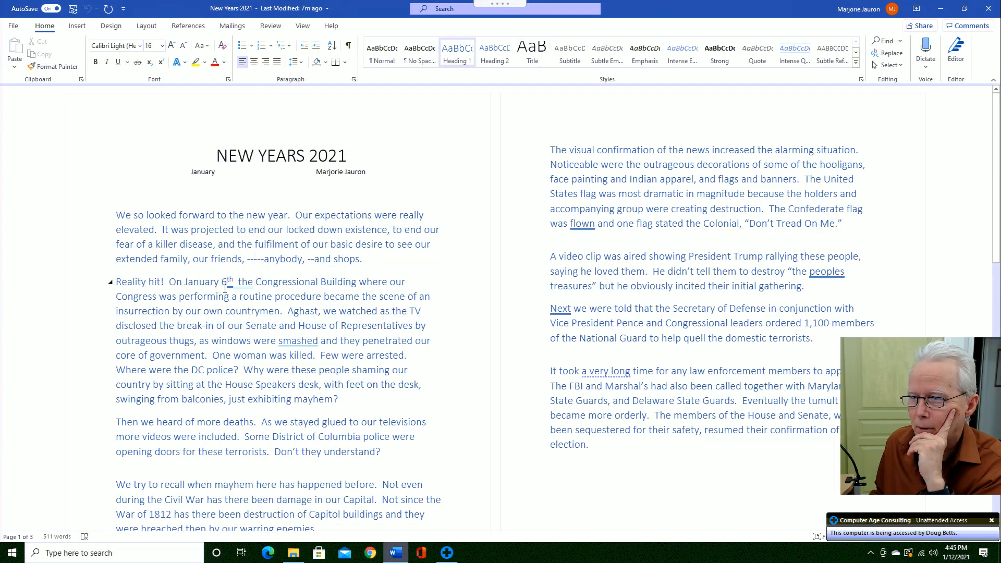
left_click(259, 271)
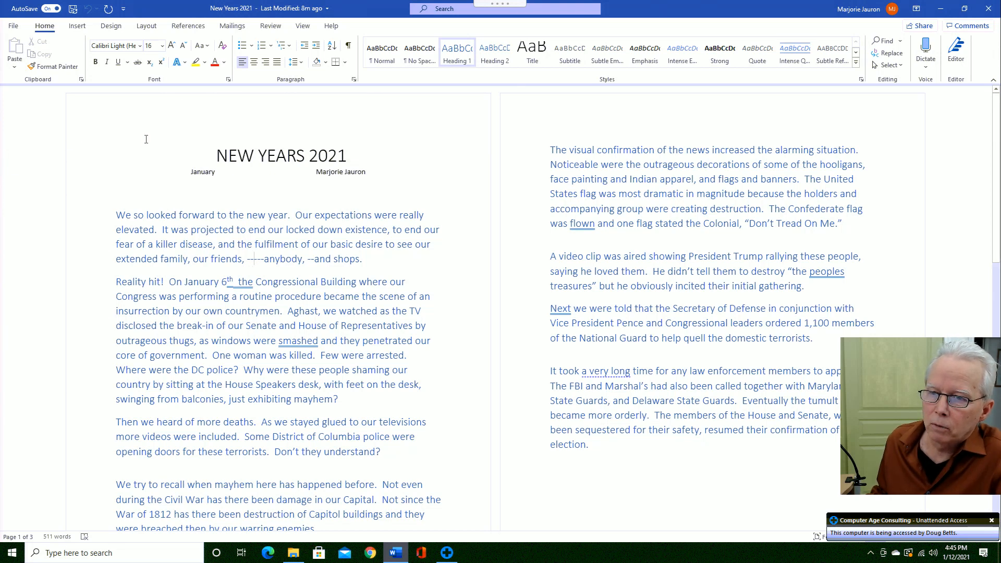
left_click(124, 9)
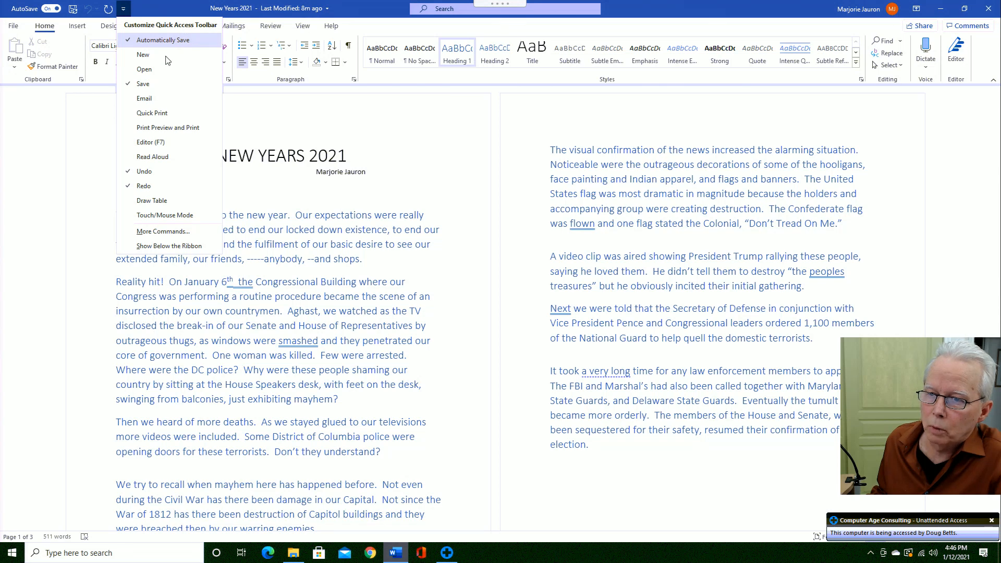
- Add Quick Print to the Quick Access Toolbar, then close the reopened menu unchanged
left_click(142, 113)
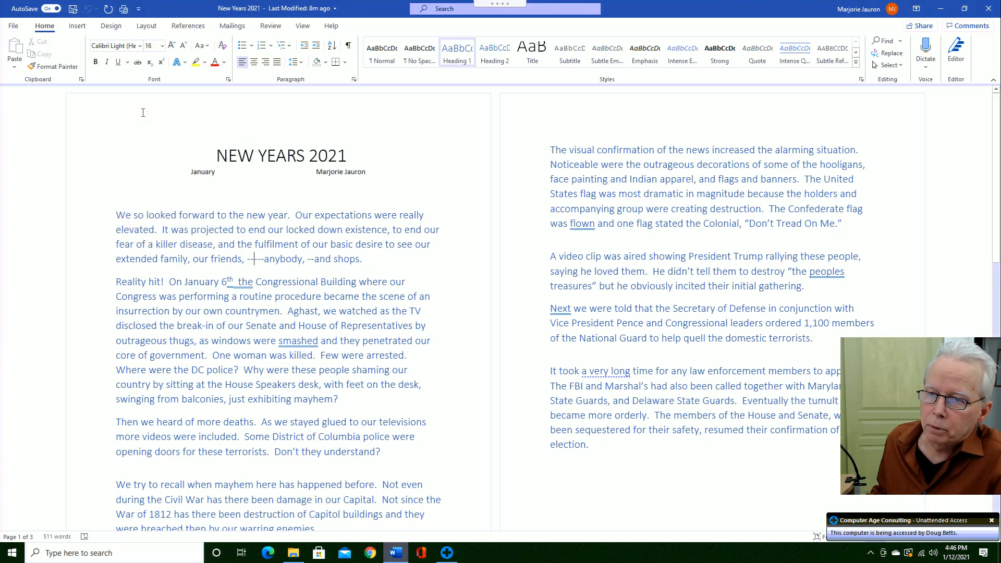
left_click(139, 9)
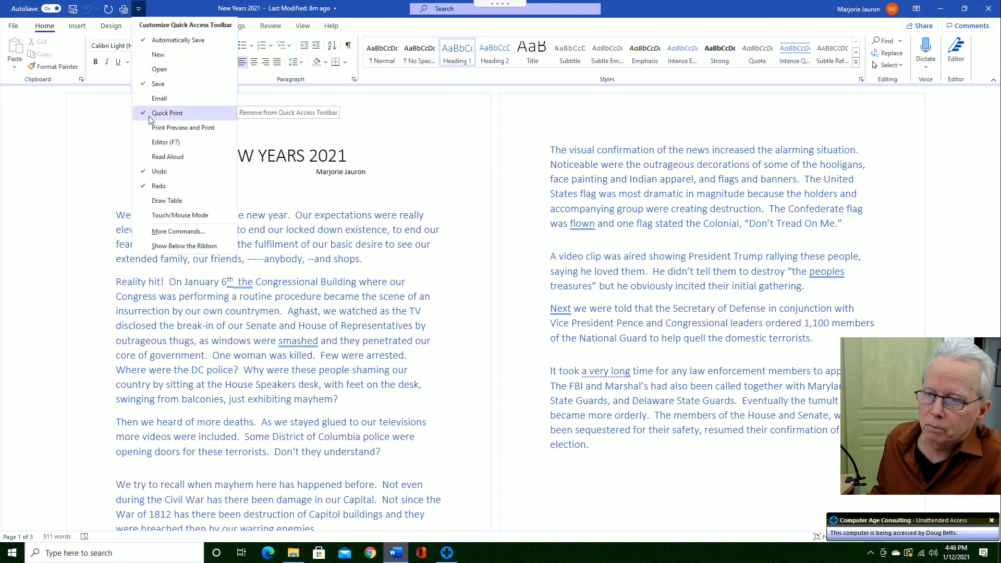
left_click(182, 13)
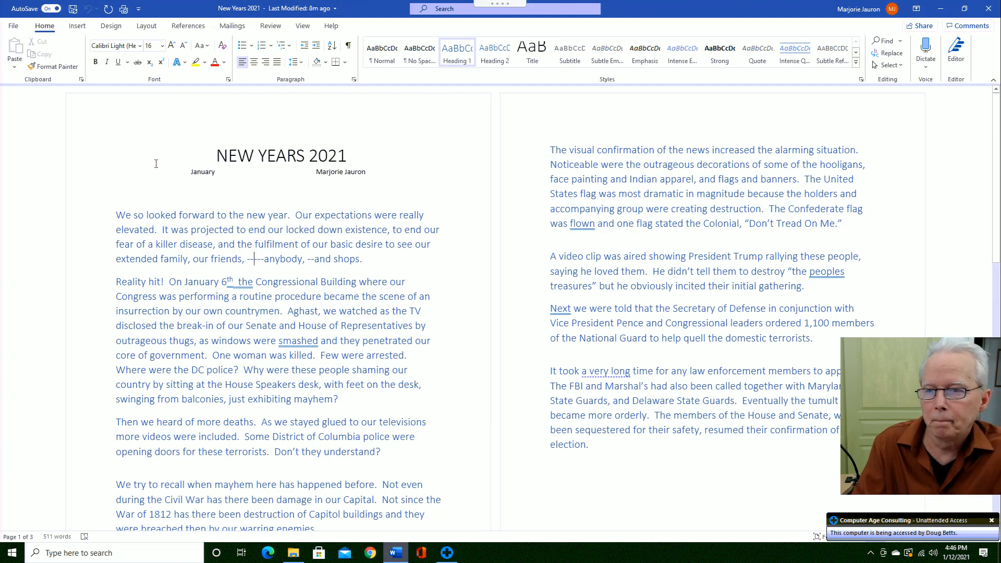
- Send New Years 2021 to the printer with the Quick Print toolbar button
left_click(123, 9)
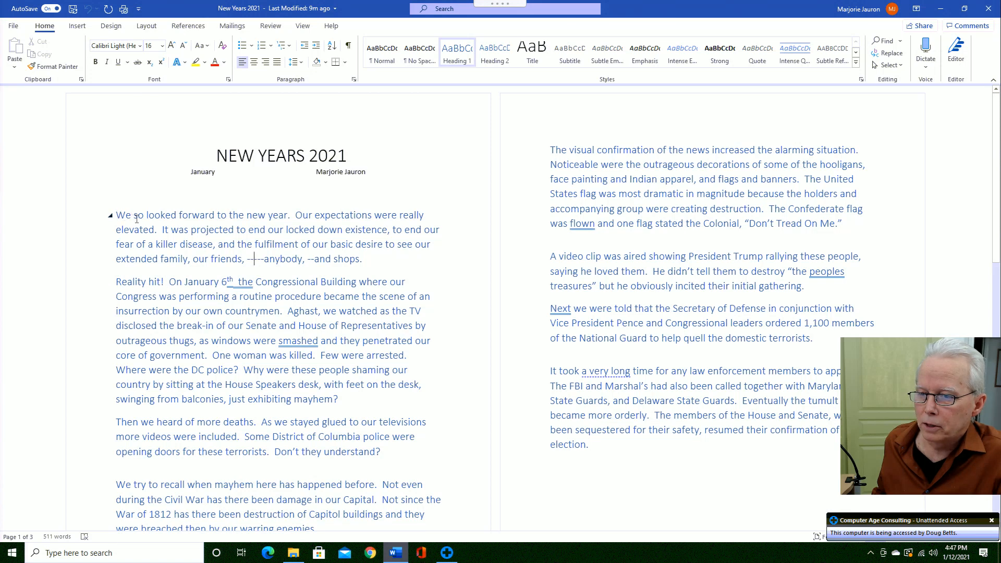
- Give the words 'We so looked' the Fill: Black, Text color 1; Shadow text effect
left_click_drag(118, 215, 180, 215)
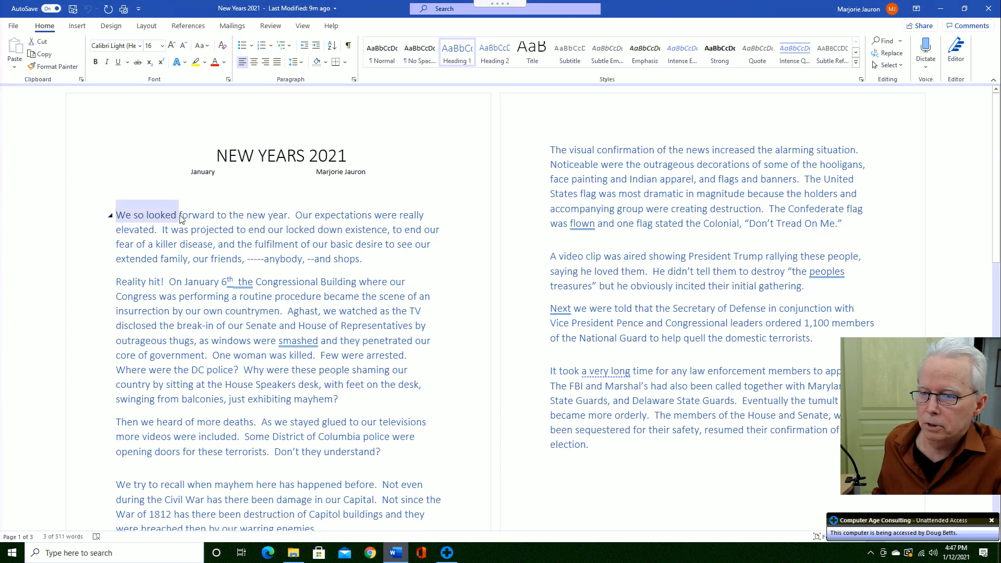
left_click(187, 63)
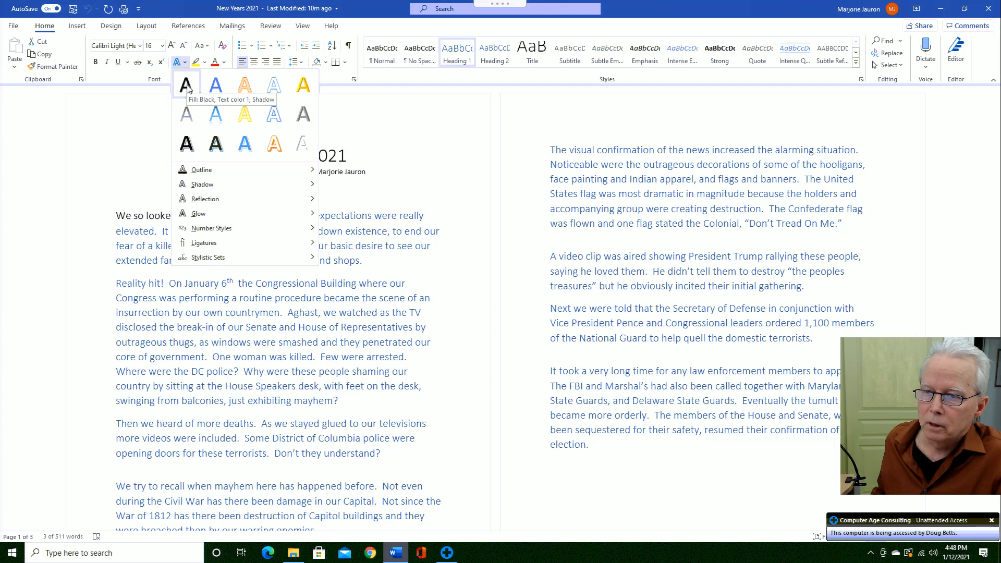
left_click(186, 85)
left_click(189, 218)
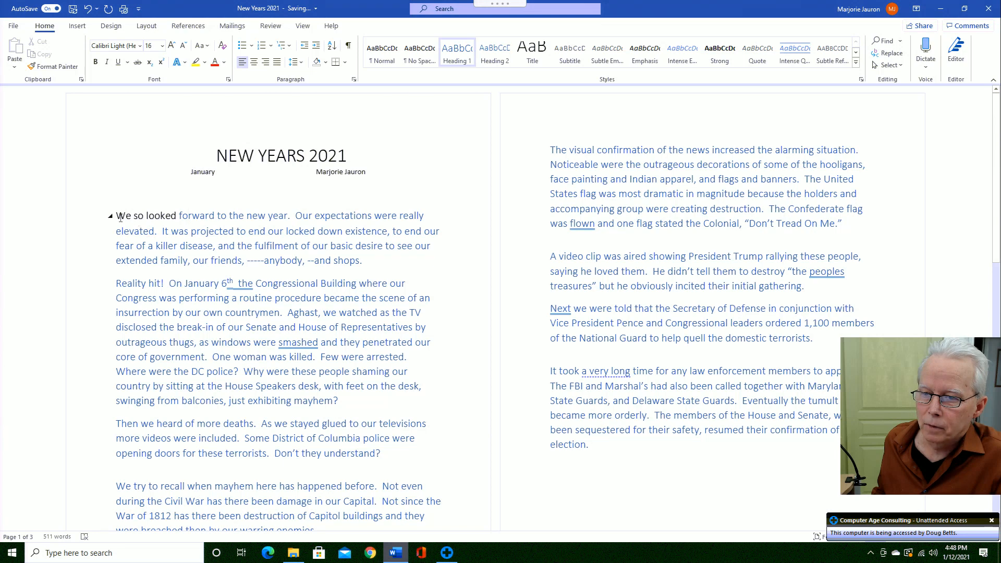
left_click_drag(178, 228, 809, 455)
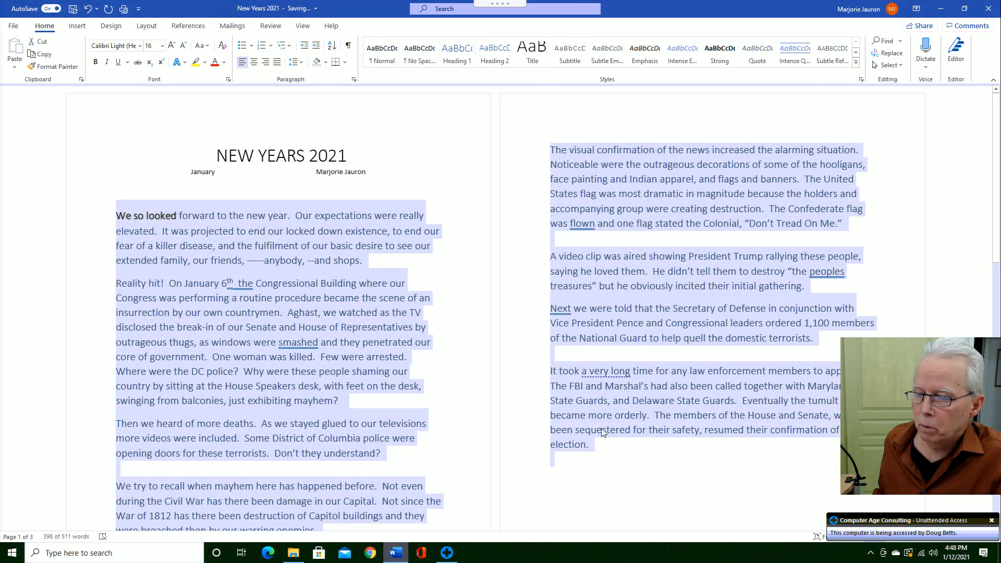
left_click(138, 232)
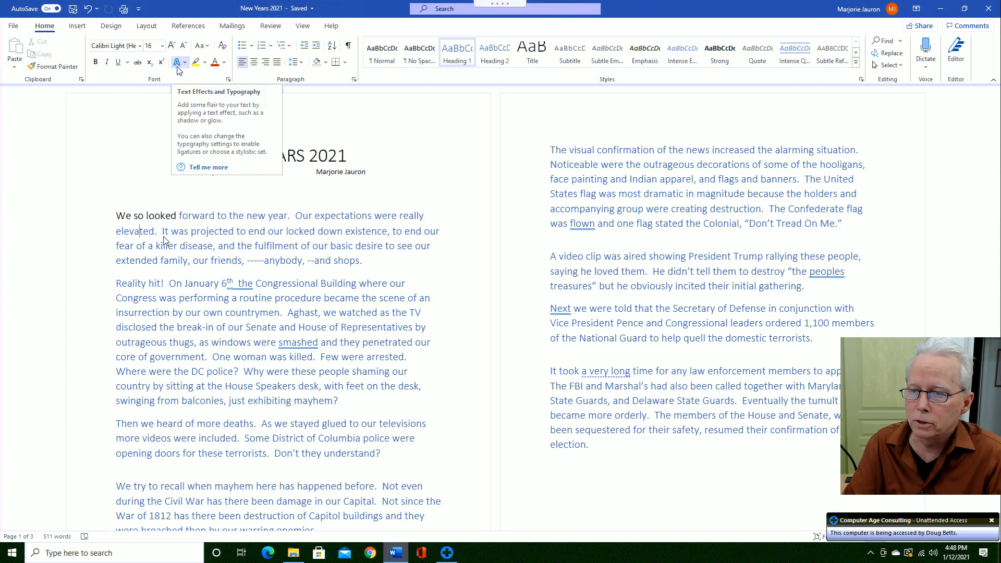
- Delete the run of stray a's so 'elevated' reads correctly, then select all text
type("aaaaaaaaaaaaaaaaaaaaaaaaaaaaaaaaaaa")
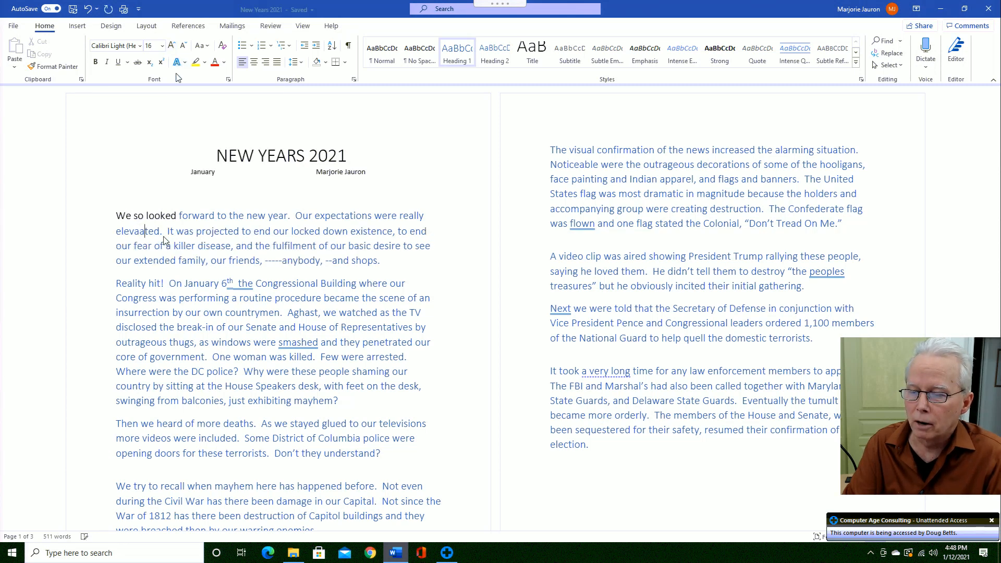
type("aaaaaaa")
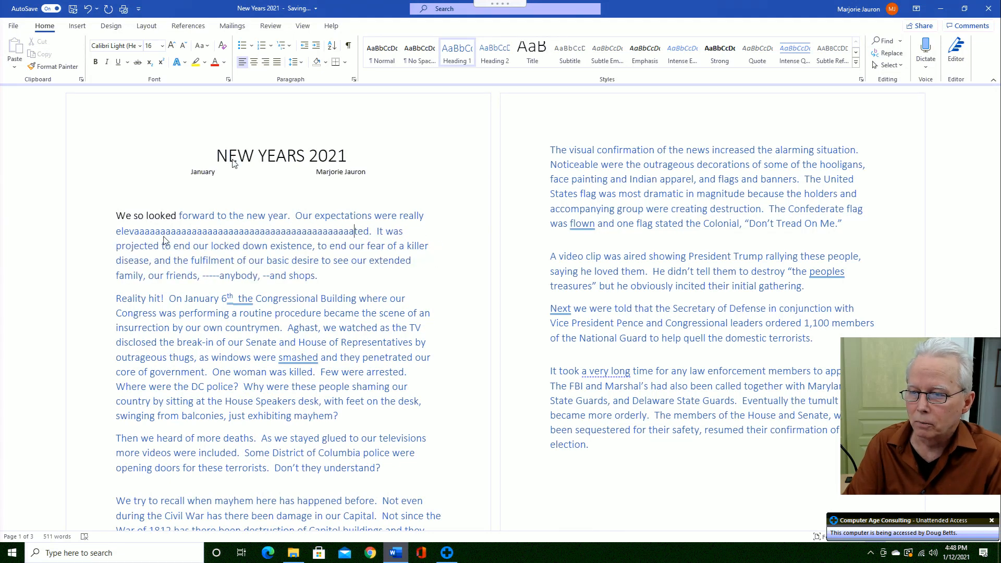
key("BackSpace")
key("BackSpace")
key("BackSpace")
key("BackSpace")
key("BackSpace")
key("BackSpace")
key("BackSpace")
key("BackSpace")
key("BackSpace")
key("BackSpace")
key("BackSpace")
key("BackSpace")
key("BackSpace")
key("BackSpace")
key("BackSpace")
key("BackSpace")
key("BackSpace")
key("BackSpace")
key("BackSpace")
key("BackSpace")
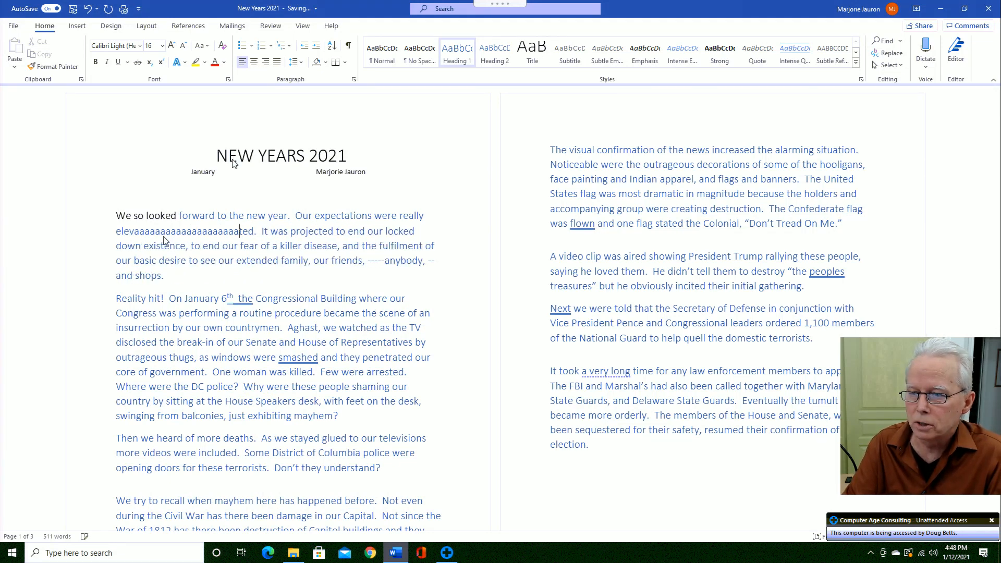
key("BackSpace")
key("BackSpace")
key("BackSpace")
key("BackSpace")
key("BackSpace")
key("BackSpace")
key("BackSpace")
key("BackSpace")
key("BackSpace")
key("BackSpace")
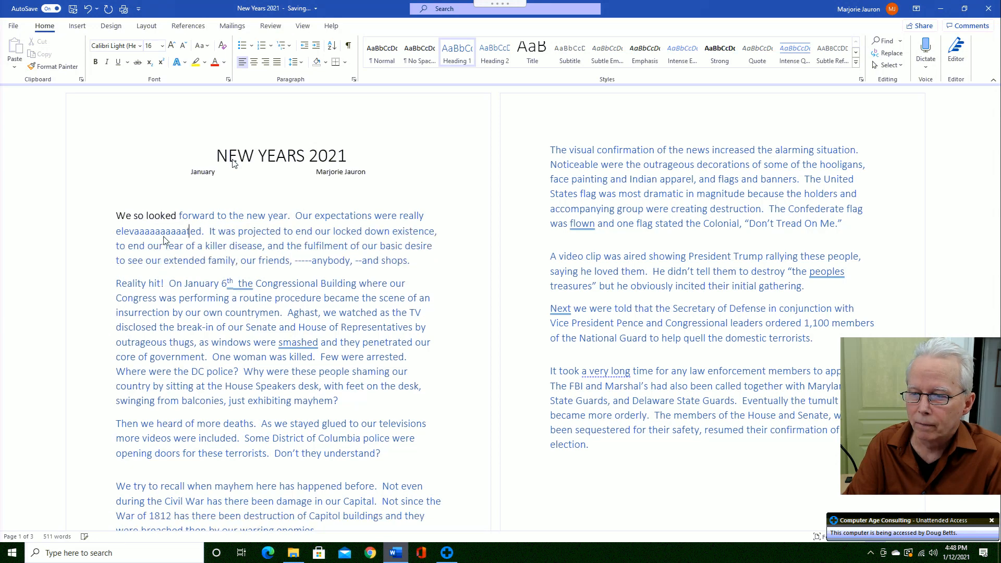
key("BackSpace")
key("BackSpace")
key("BackSpace")
key("BackSpace")
key("BackSpace")
key("BackSpace")
key("BackSpace")
key("BackSpace")
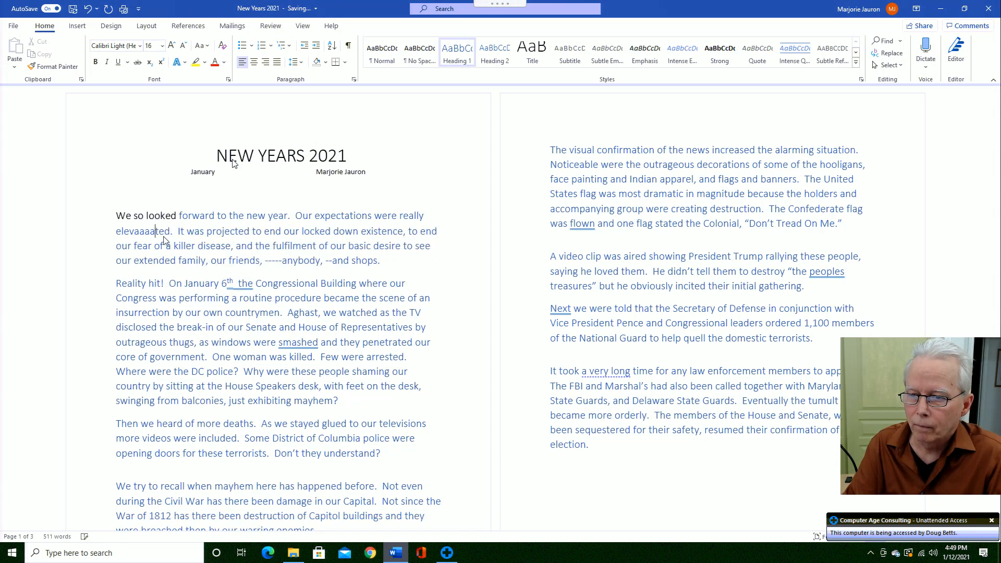
key("BackSpace")
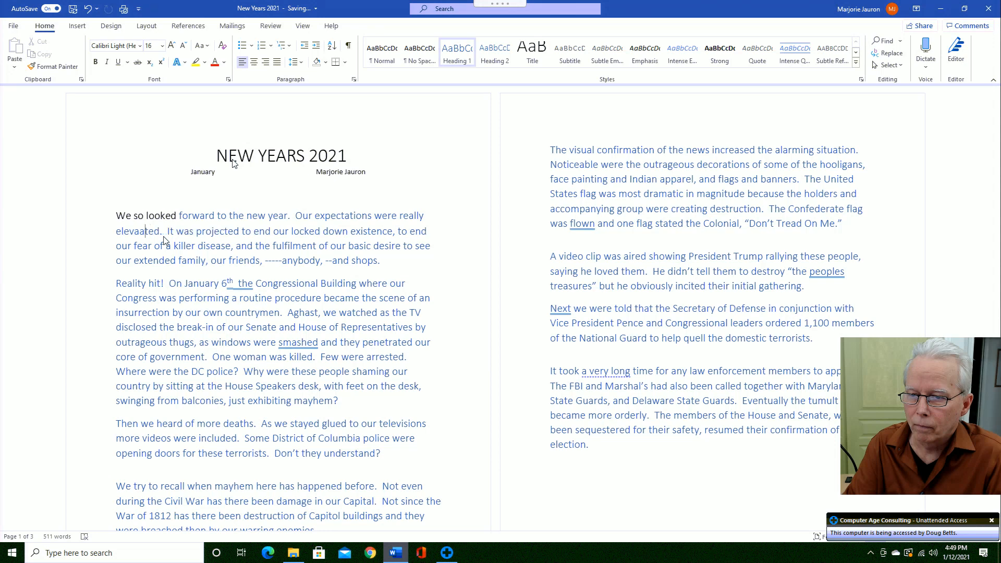
key("BackSpace")
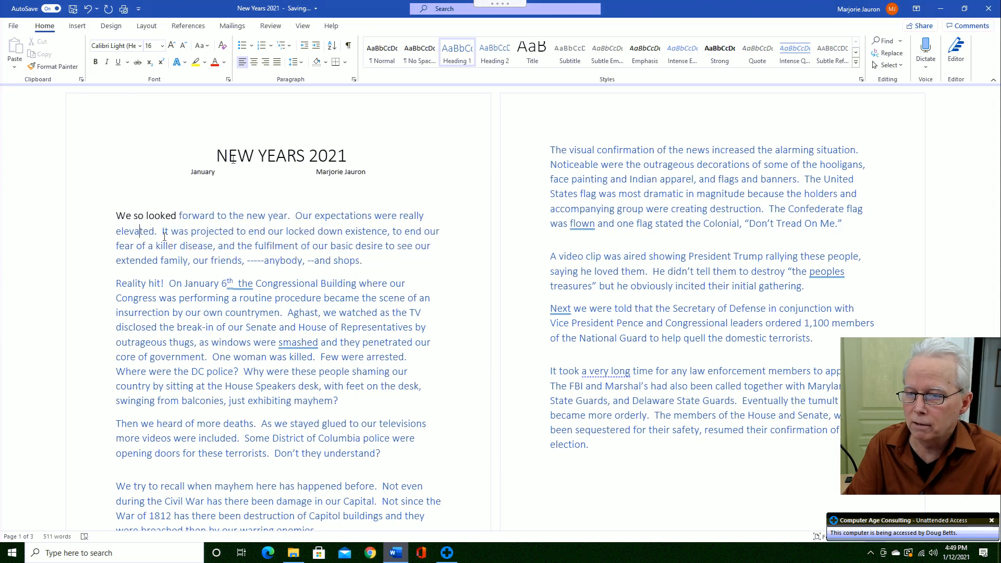
key("ctrl+a")
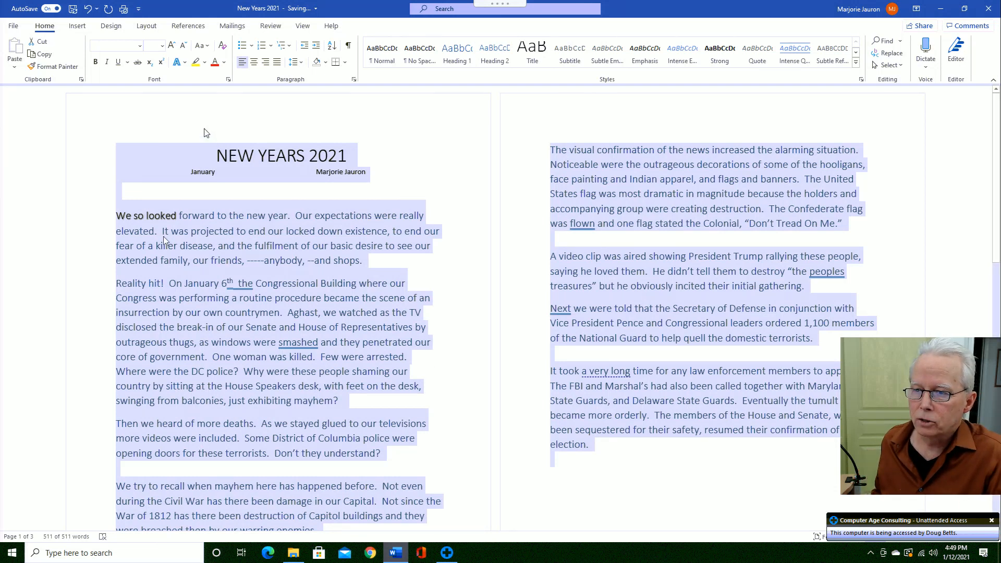
- Apply Fill: Black, Text color 1; Shadow to all the selected document text
left_click(186, 64)
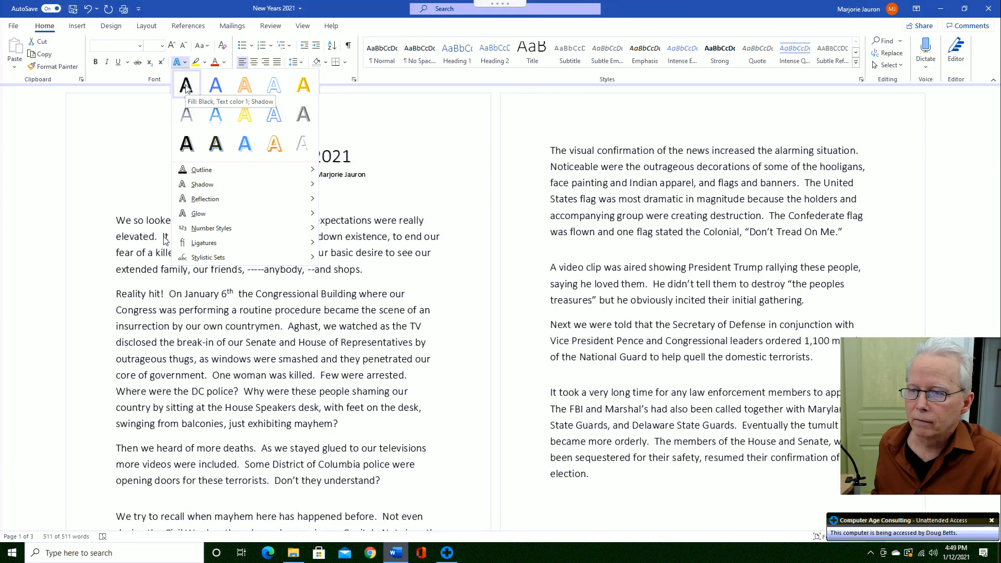
left_click(185, 85)
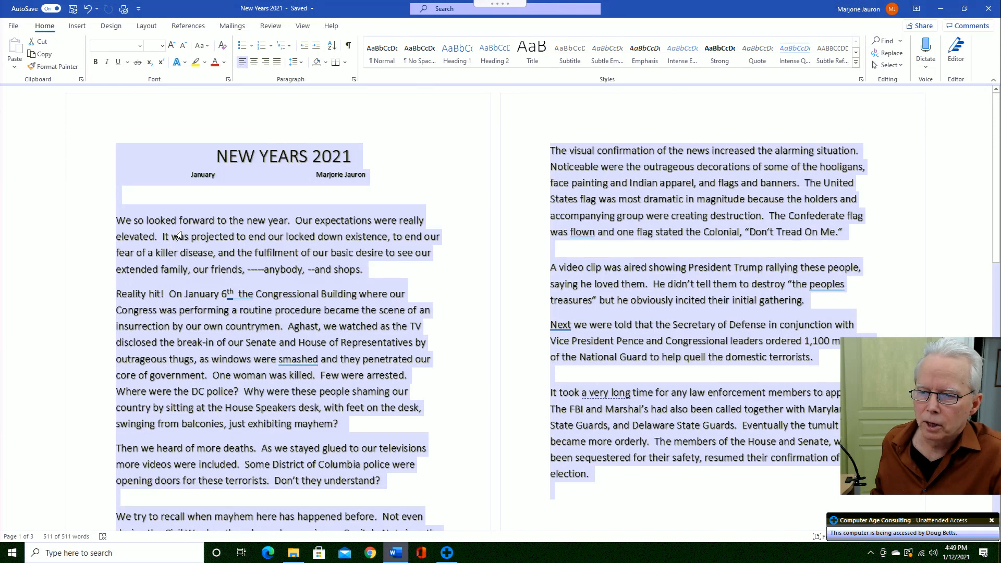
left_click(131, 112)
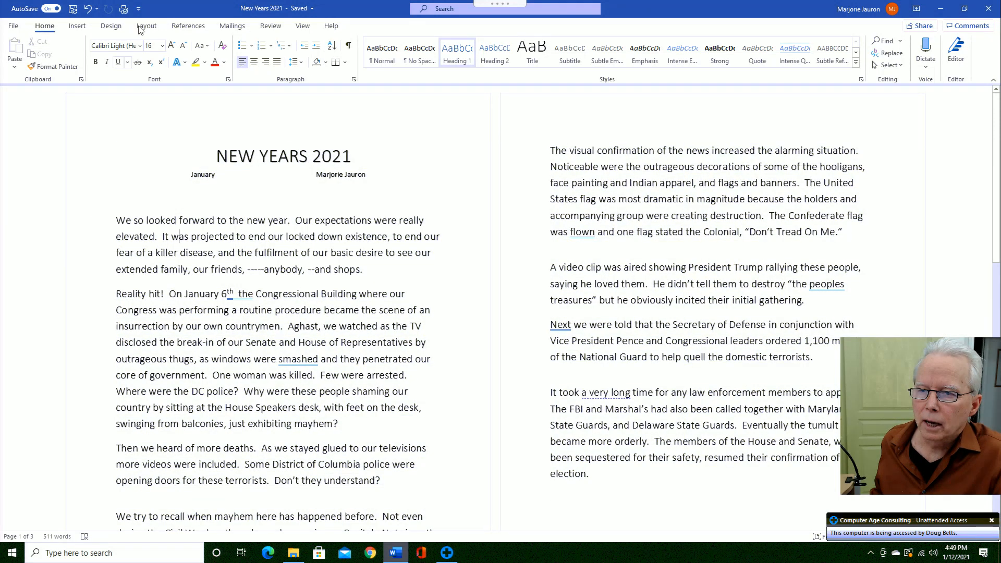
- Add Preview and Print from the File Tab commands to the Quick Access Toolbar
left_click(139, 11)
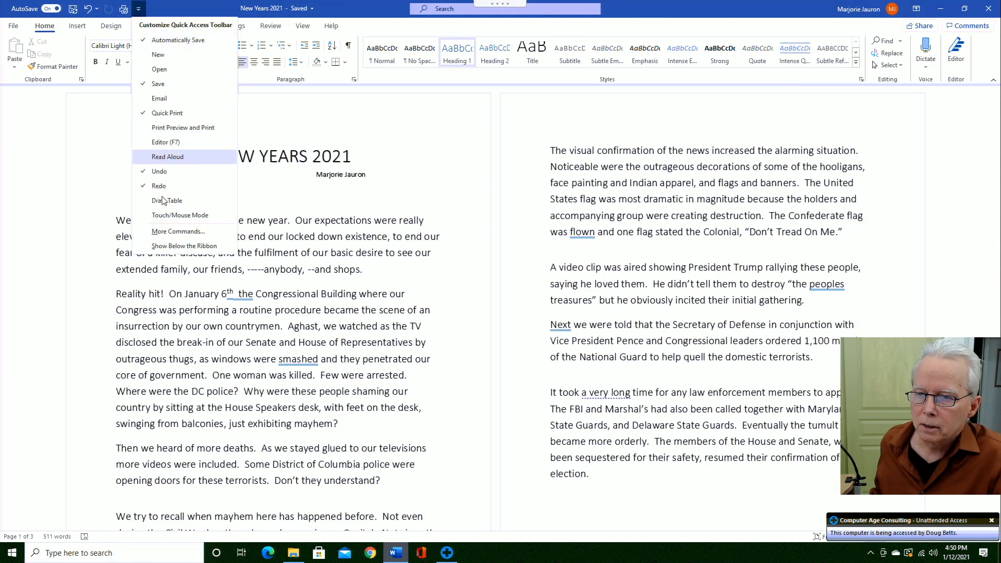
left_click(174, 232)
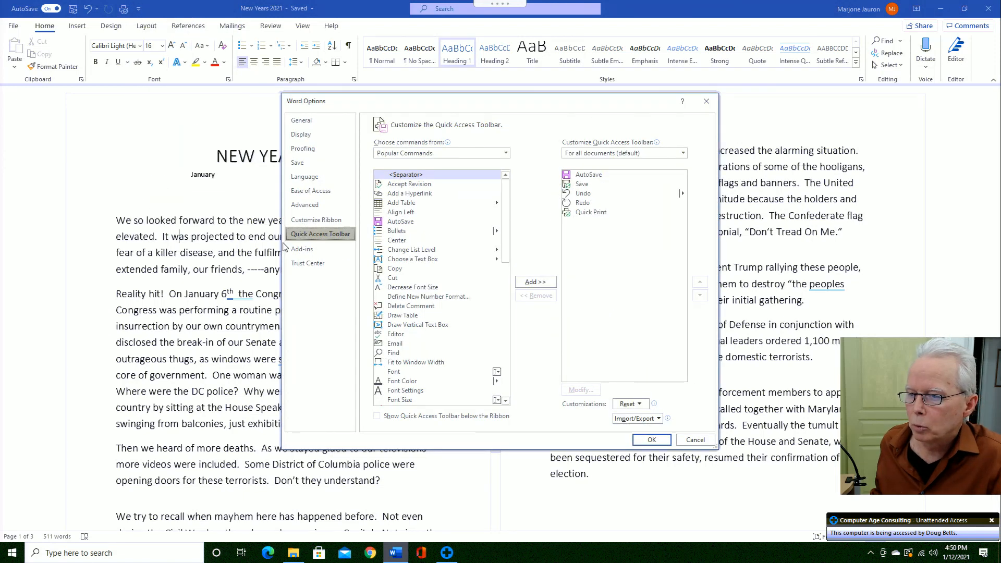
left_click(505, 154)
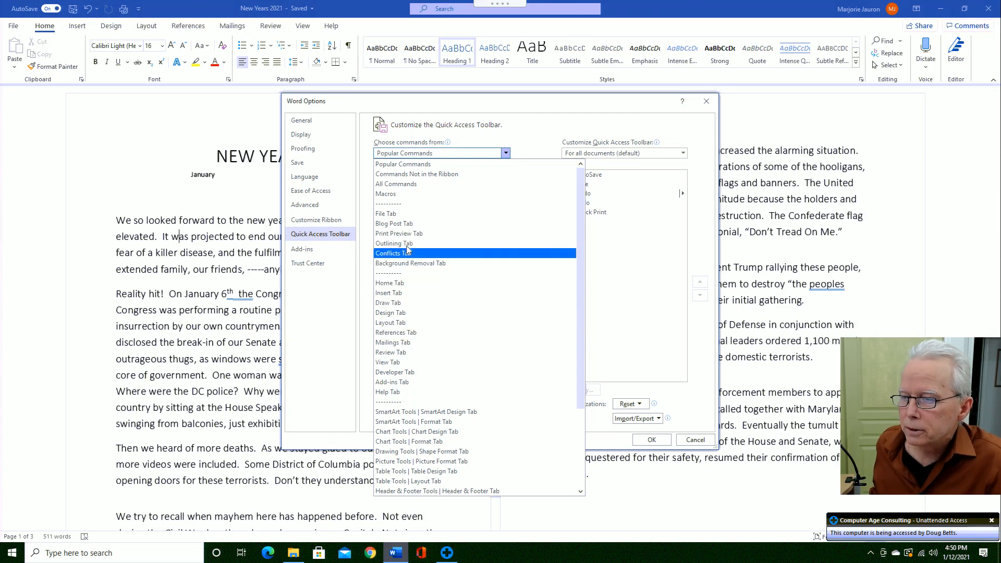
left_click(393, 218)
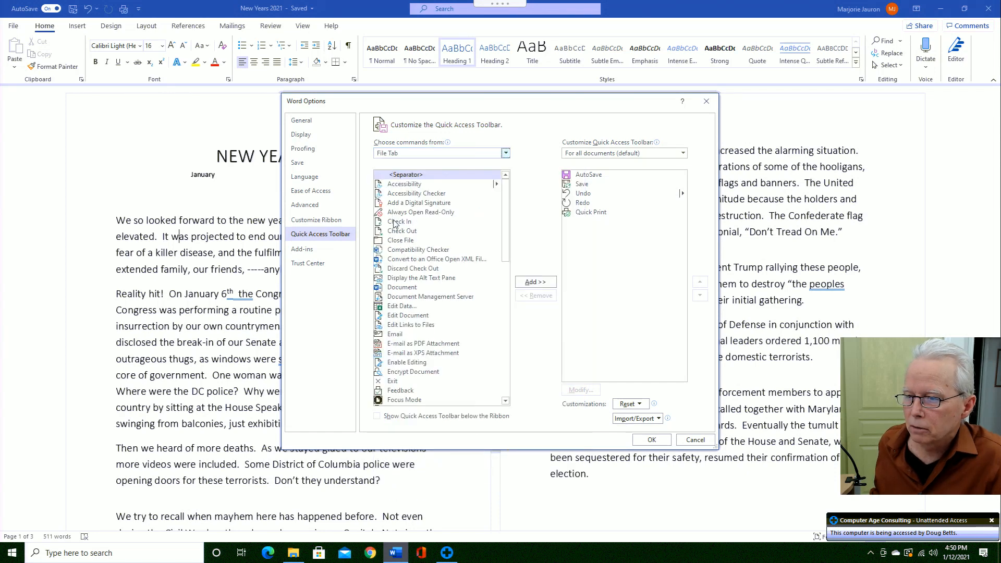
left_click_drag(506, 232, 499, 316)
scroll(499, 318, "down", 2)
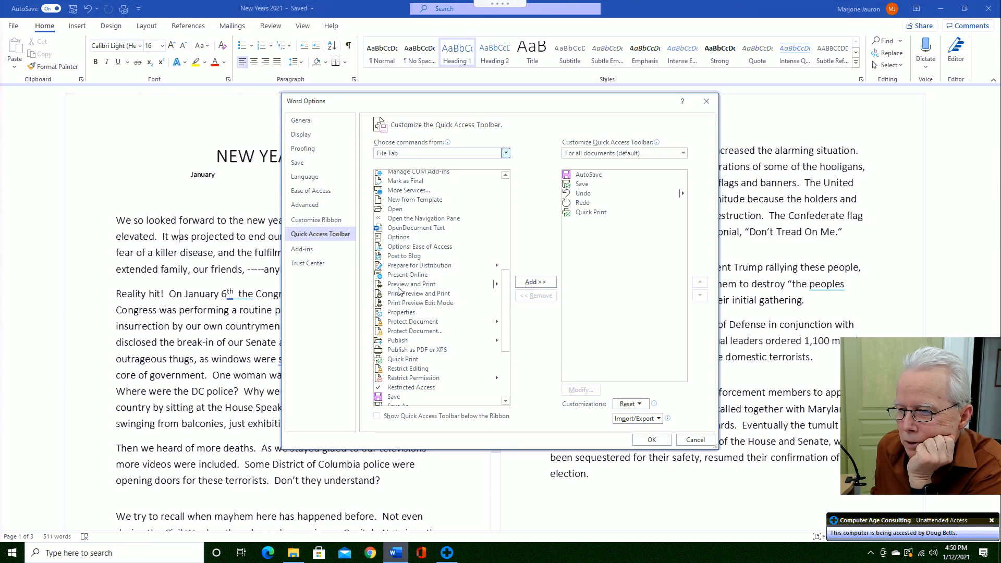
left_click(399, 284)
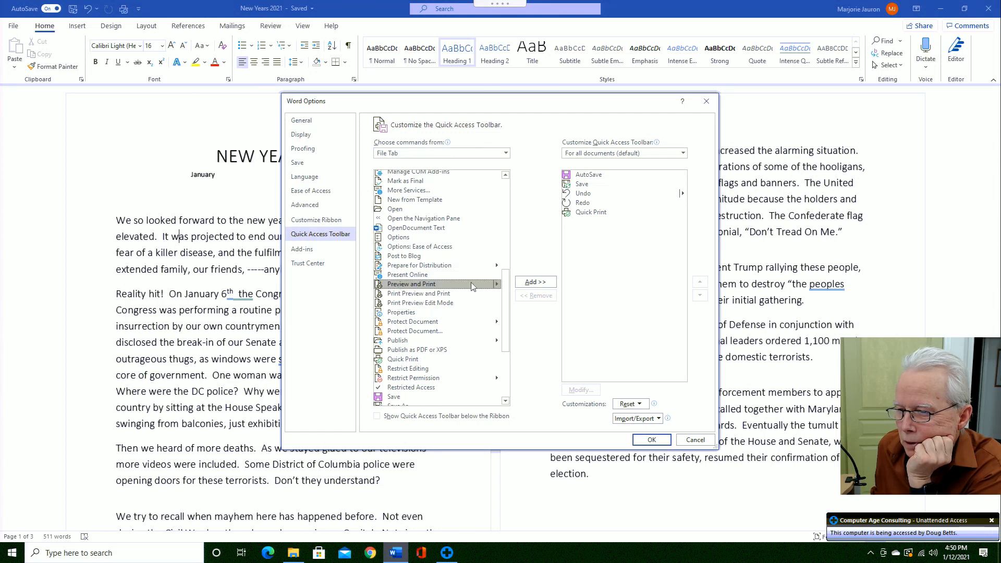
left_click(534, 283)
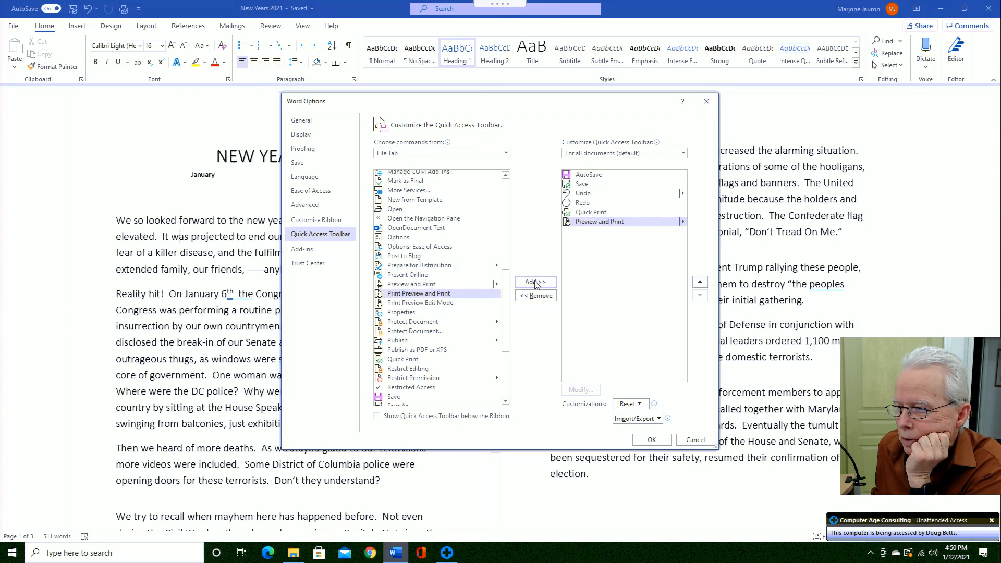
left_click(651, 441)
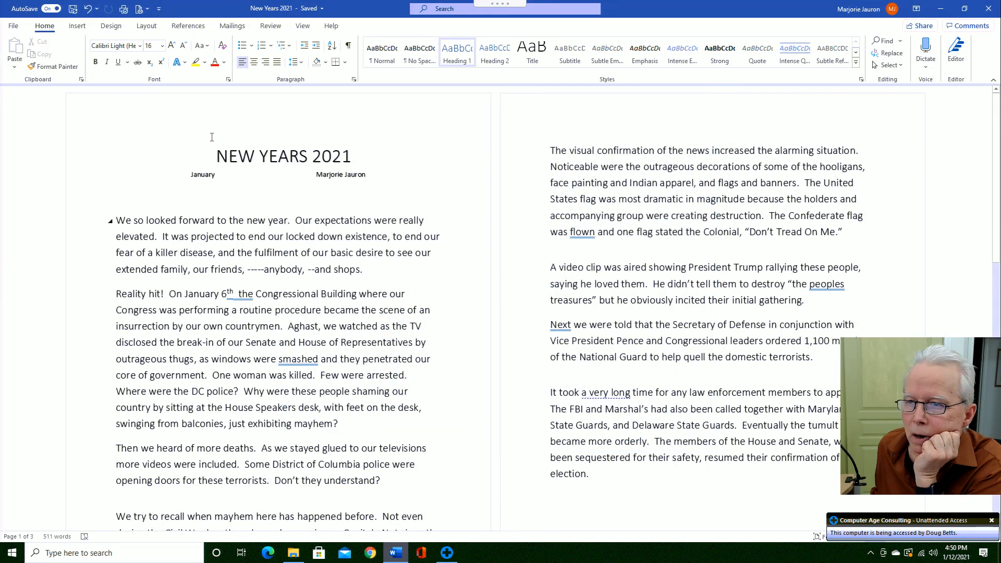
- Show the backstage Print view using the new Print Preview and Print toolbar button
left_click(139, 9)
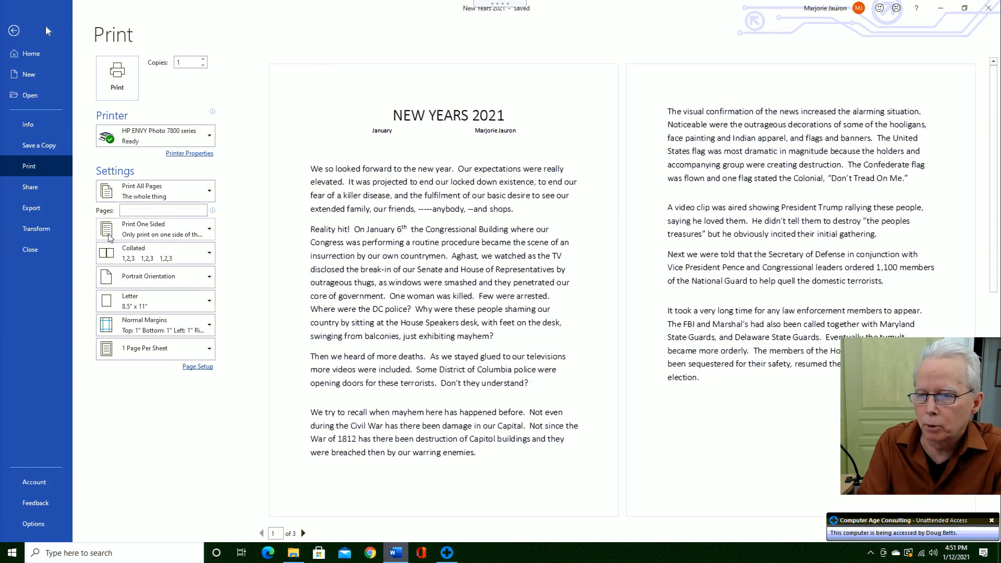
- Choose Print on Both Sides (Flip pages on long edge), then return to the document
left_click(211, 233)
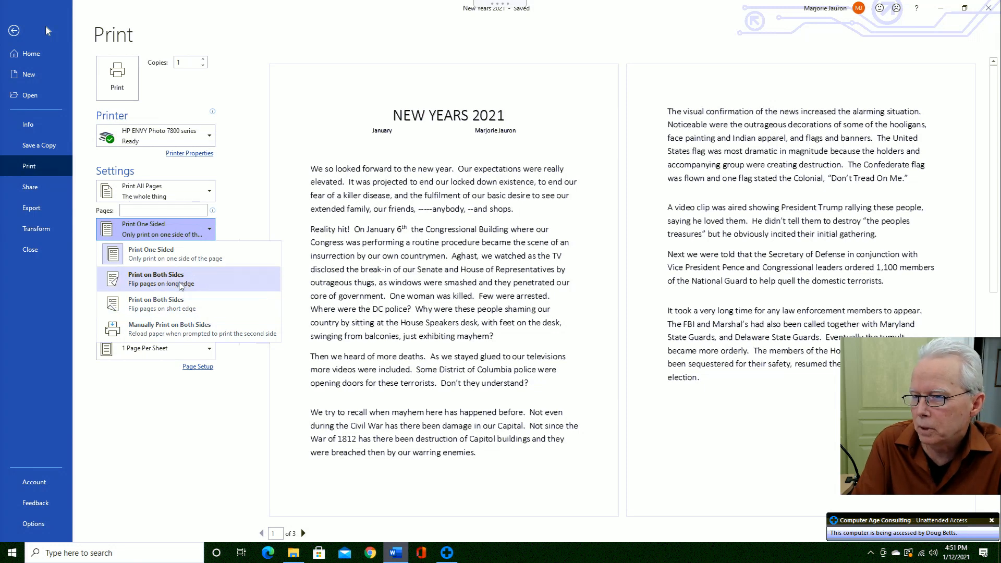
left_click(120, 285)
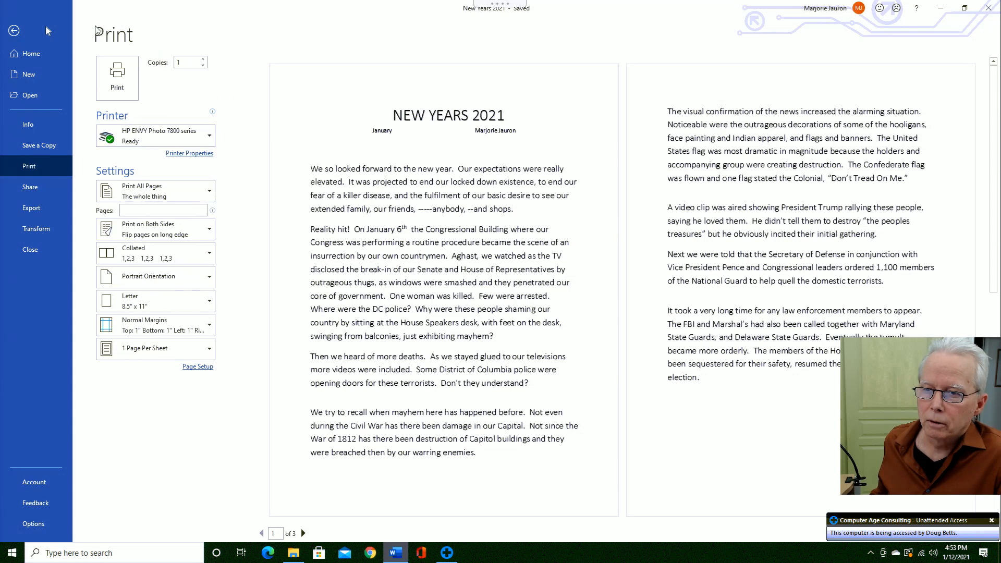
left_click(13, 31)
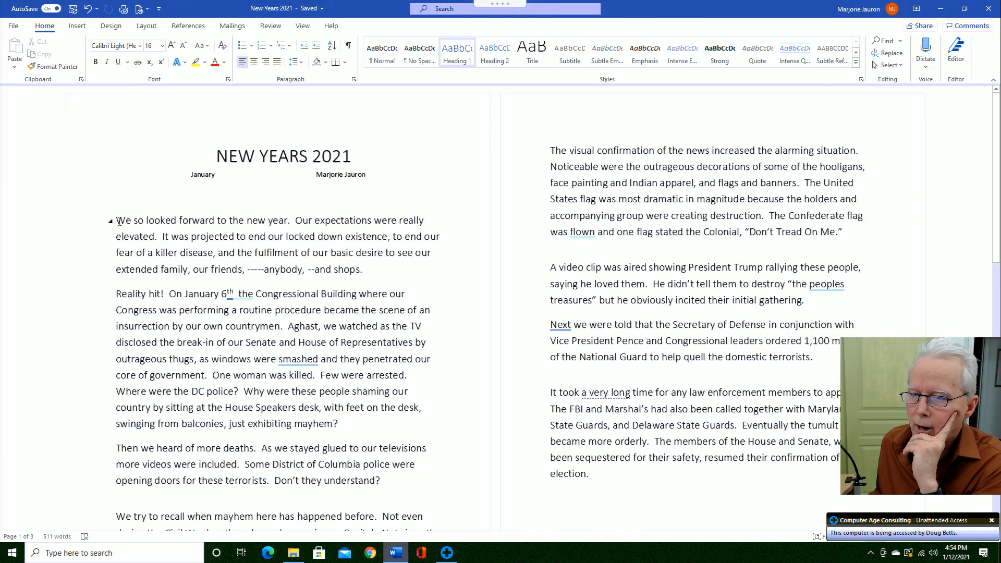
- Try the Normal style on the opening paragraphs, then undo that change
left_click_drag(116, 220, 634, 478)
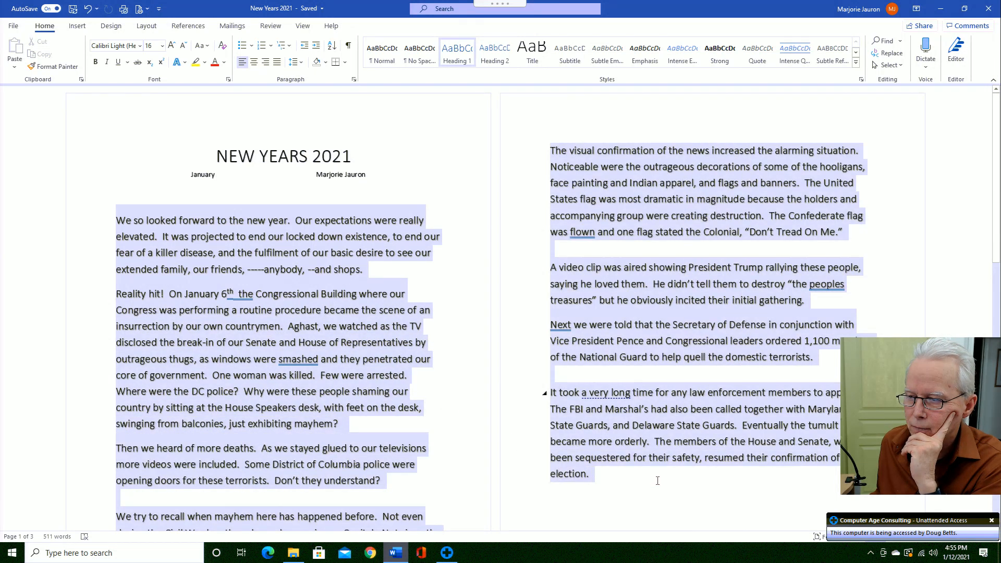
left_click(382, 62)
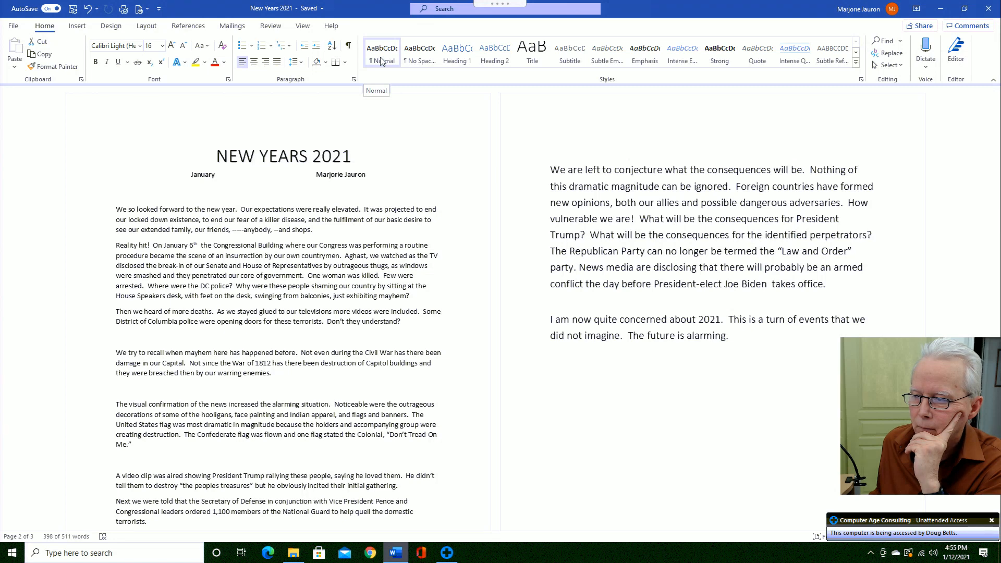
key("ctrl+z")
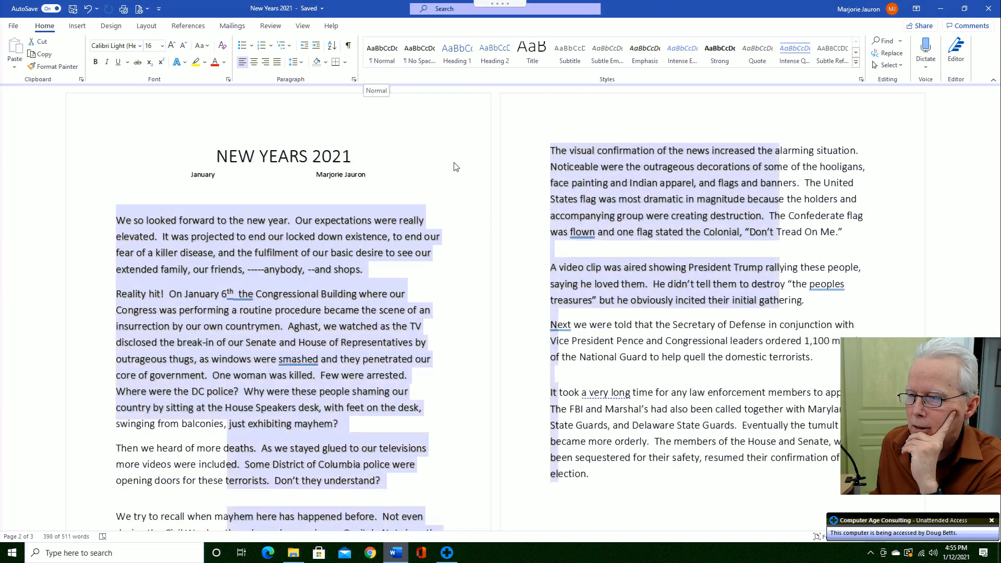
scroll(655, 386, "down", 3)
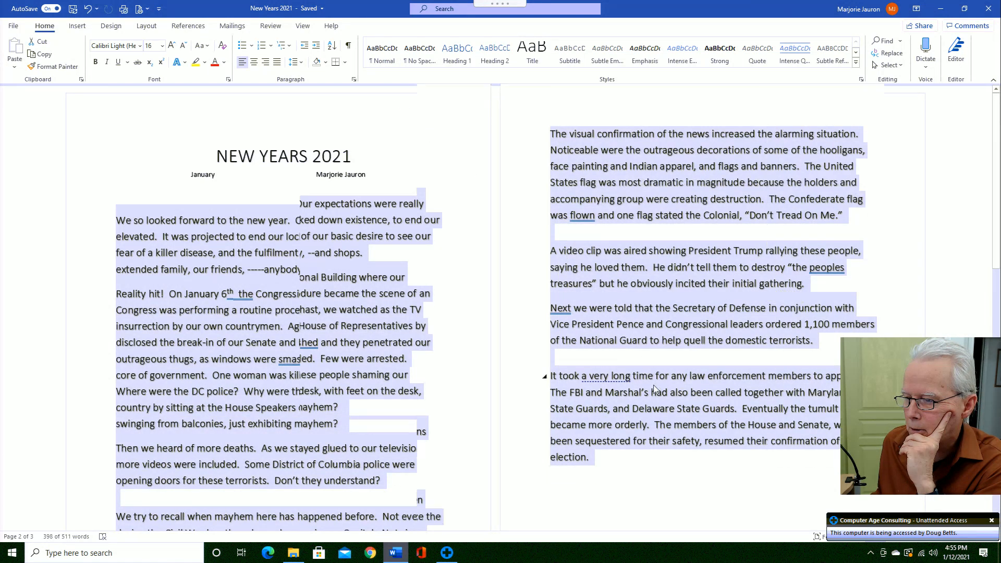
scroll(652, 387, "up", 1)
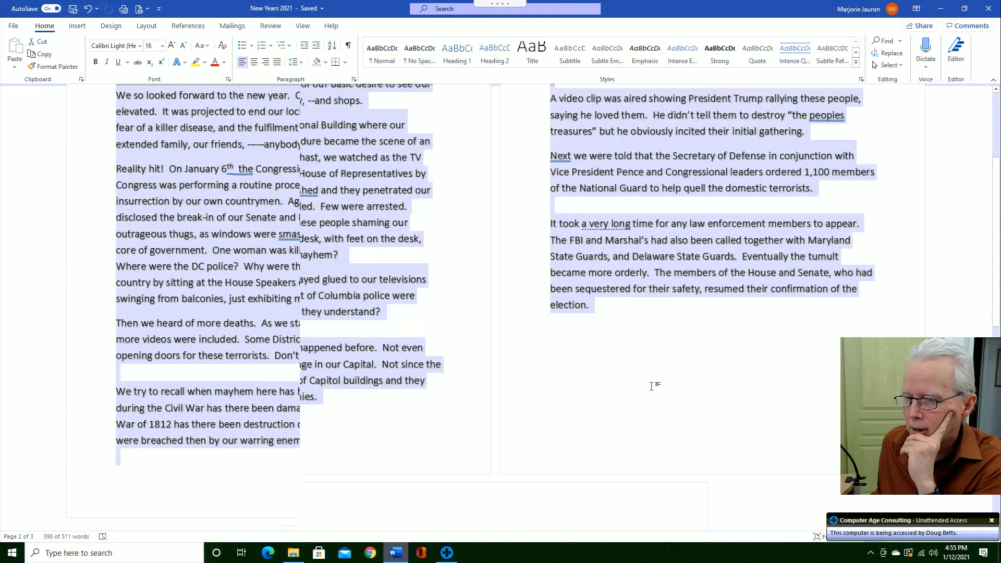
scroll(673, 384, "up", 1)
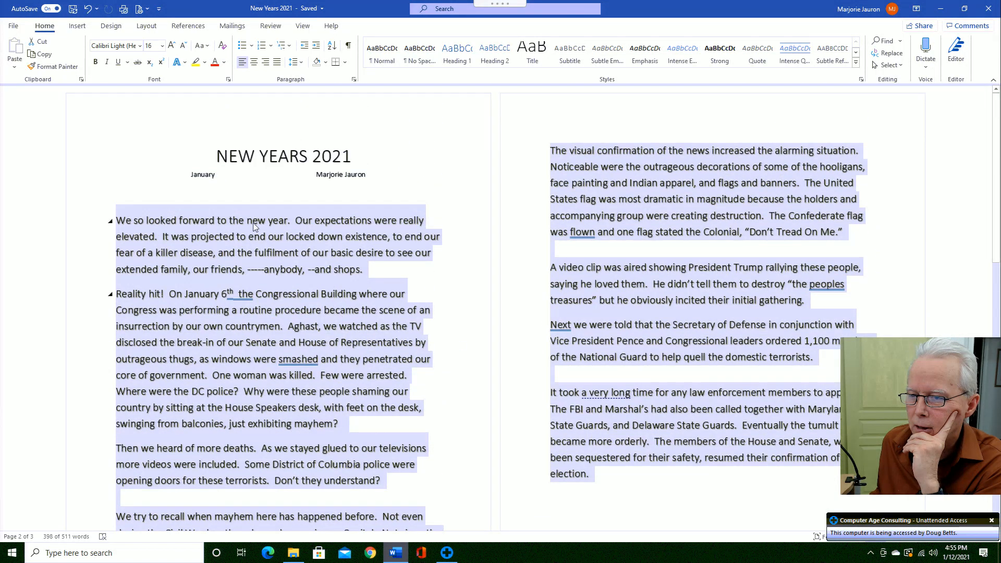
left_click(249, 226)
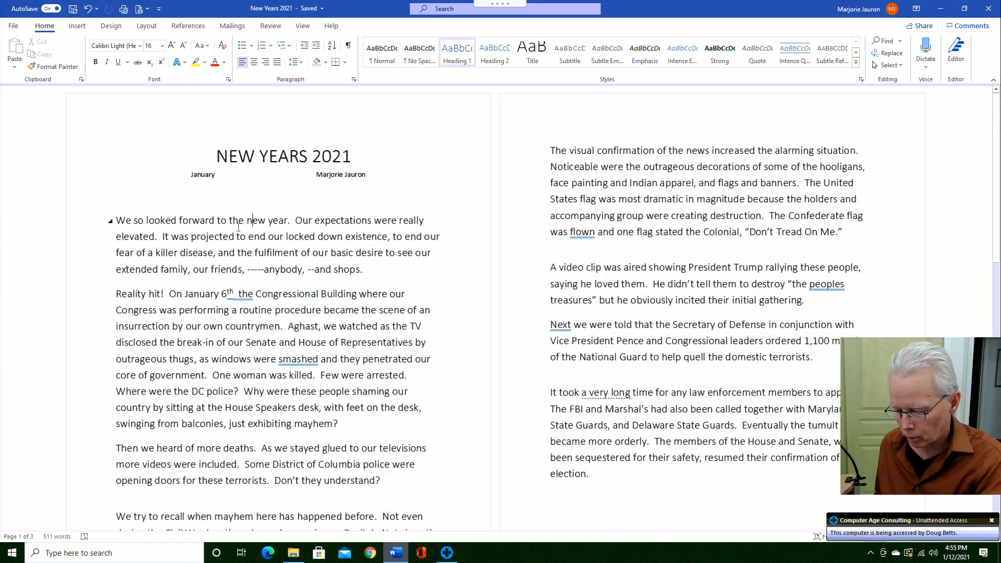
- Apply the Normal style to the entire document's text
key("ctrl+a")
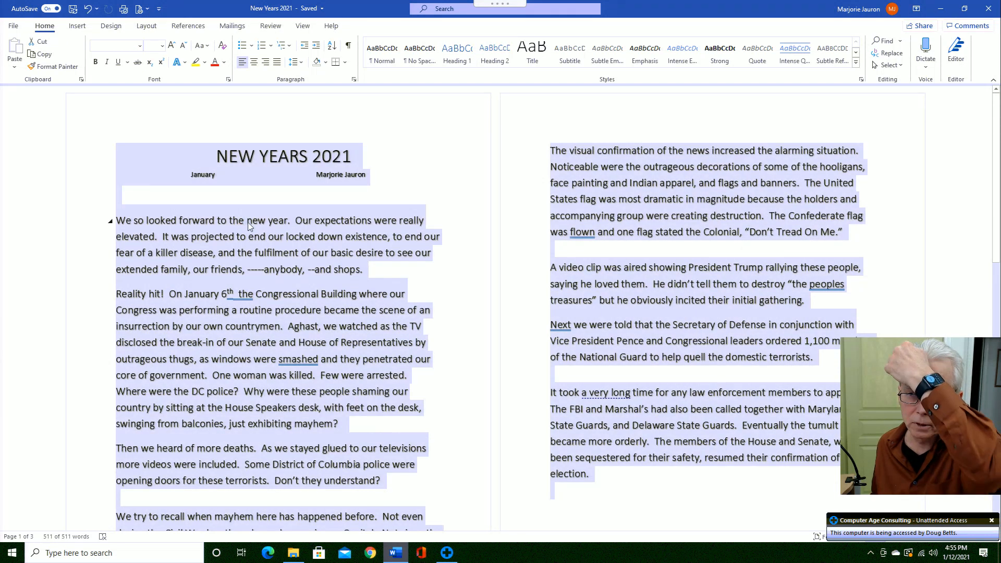
left_click(386, 52)
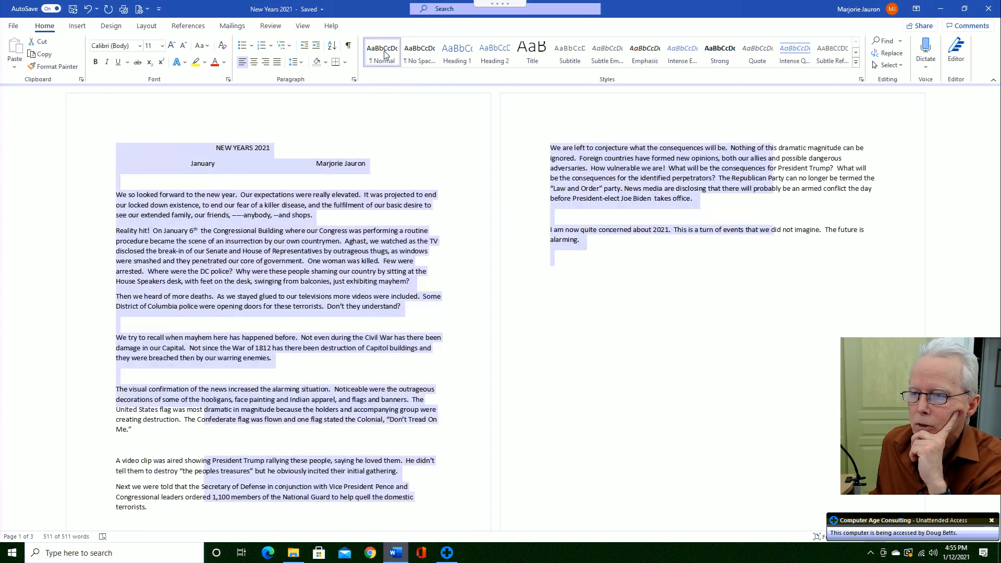
left_click(355, 206)
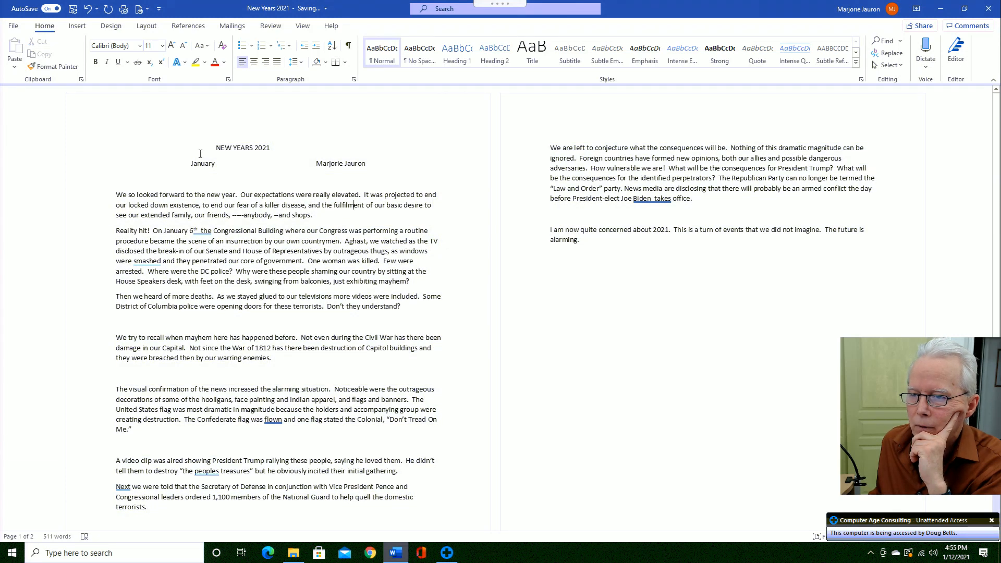
left_click_drag(250, 146, 377, 163)
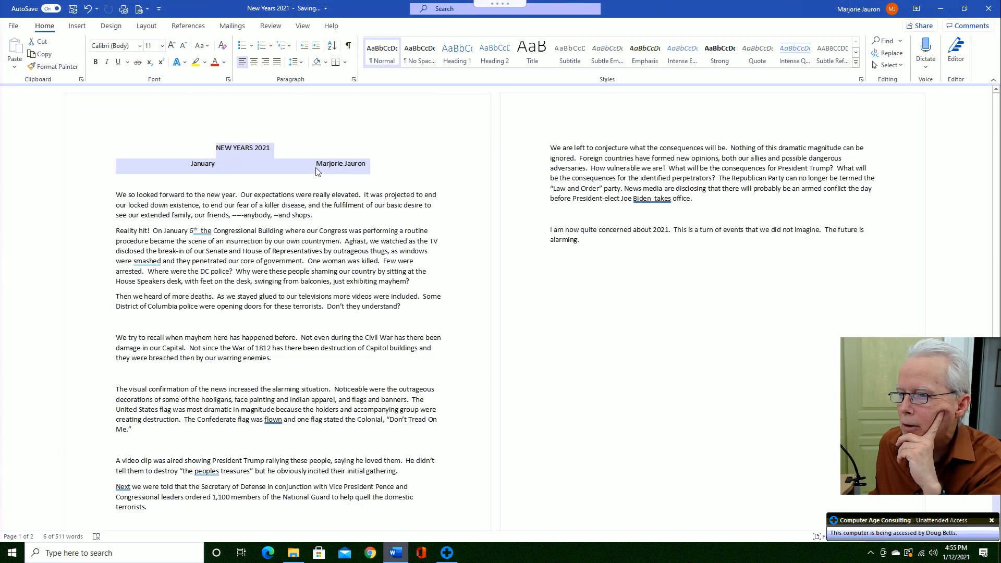
- Restyle the NEW YEARS 2021 heading with the Title style
left_click(273, 149)
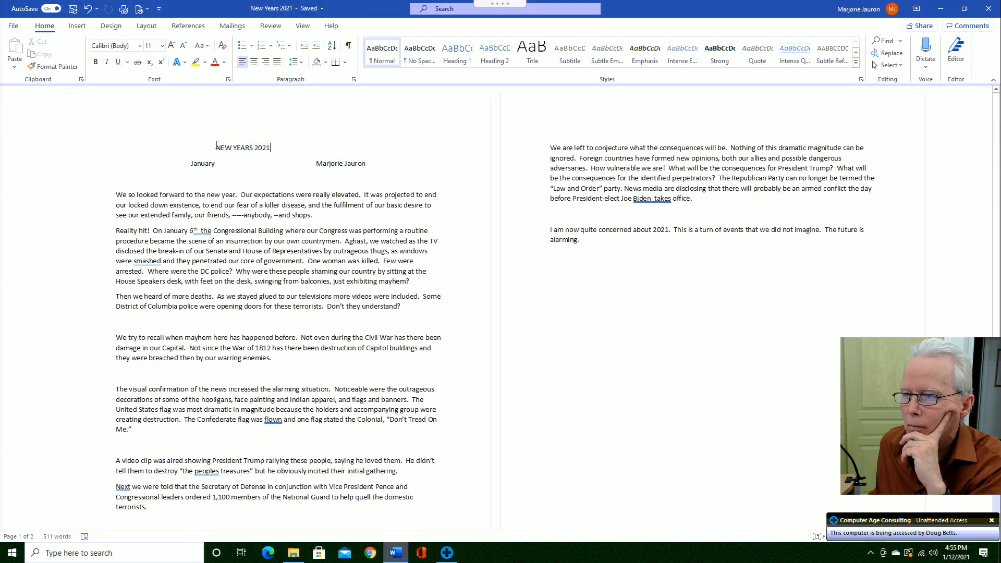
left_click_drag(216, 148, 311, 134)
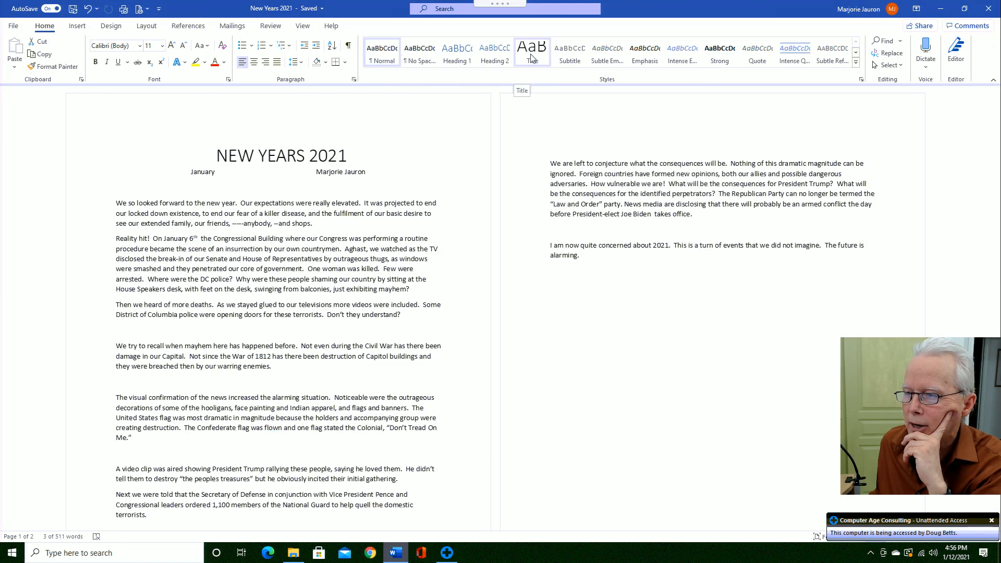
left_click(532, 58)
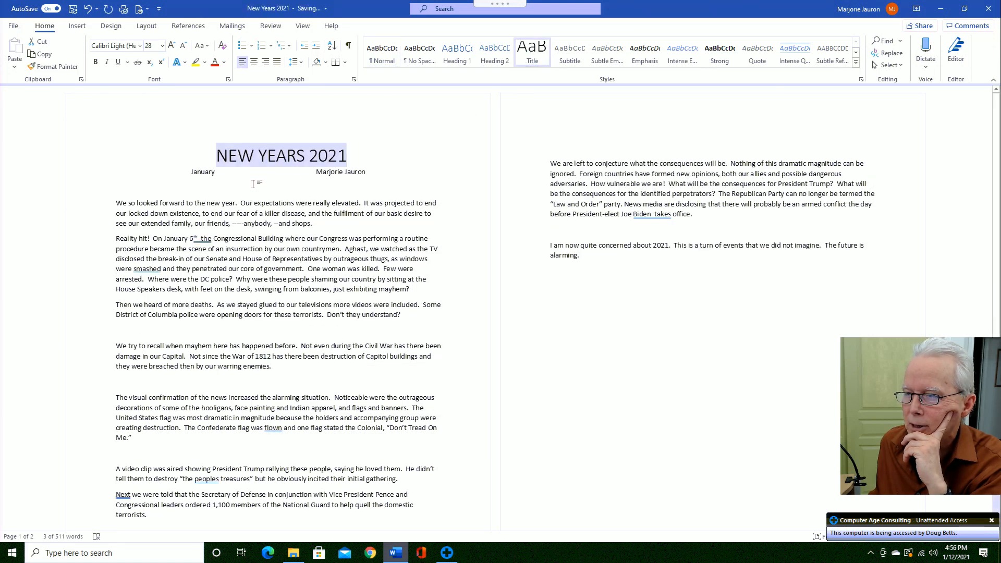
left_click(194, 172)
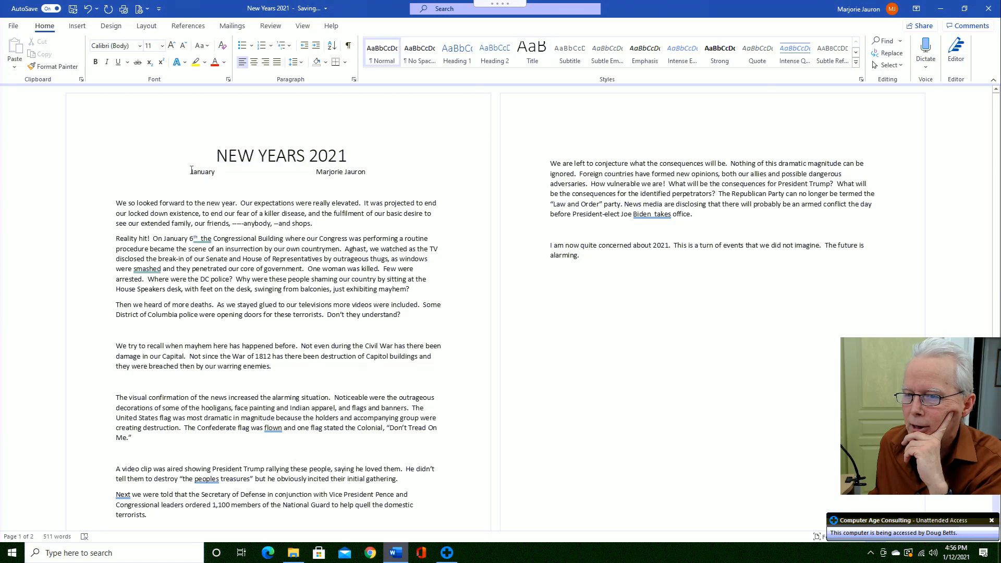
- Set the January date-and-author line in the Subtitle style
left_click_drag(207, 175, 376, 173)
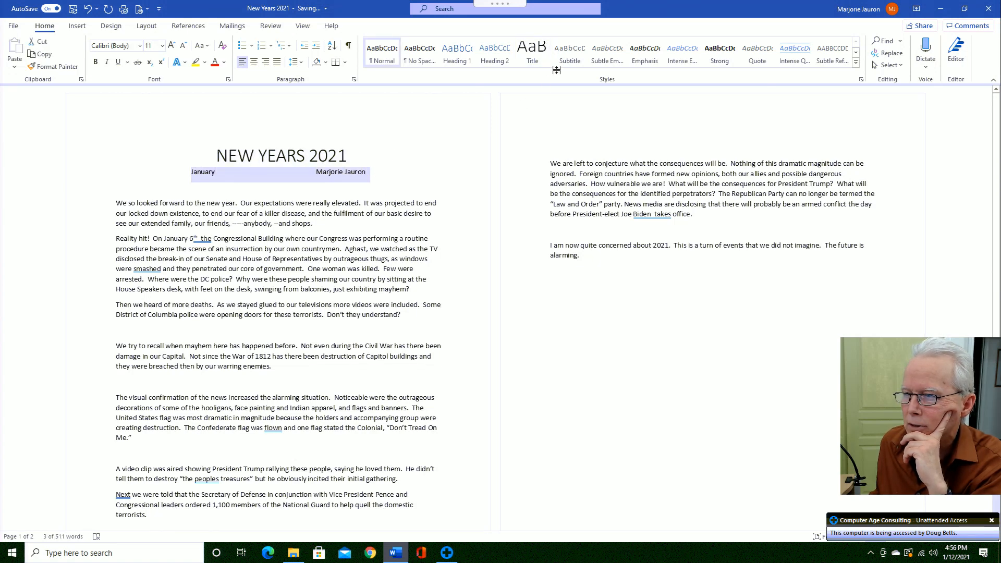
left_click(570, 62)
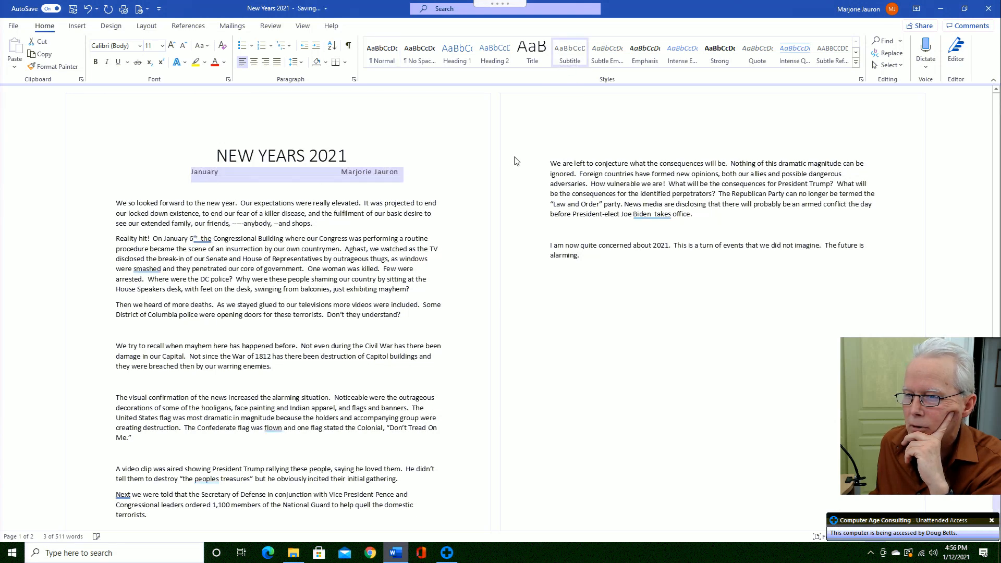
left_click(417, 194)
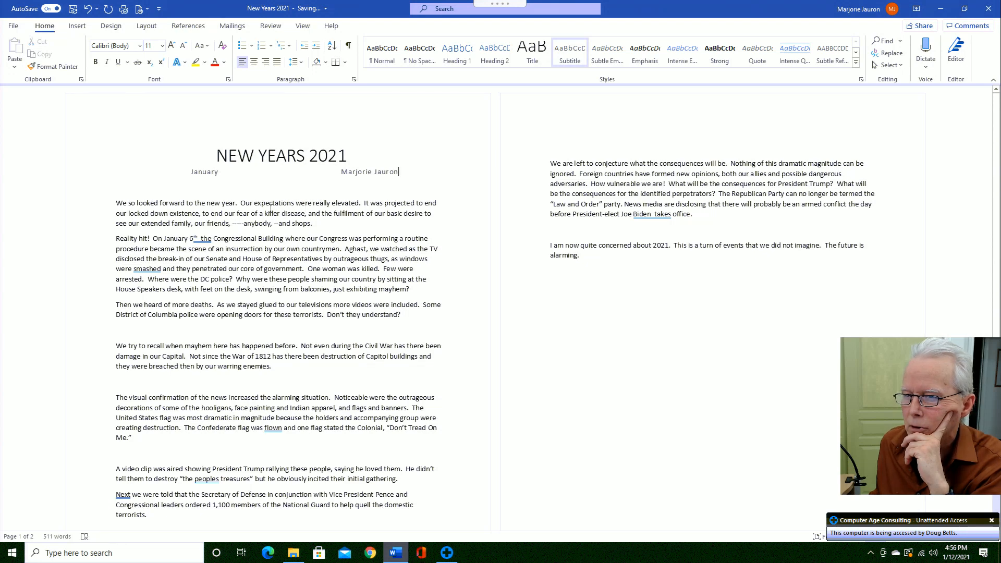
left_click(126, 202)
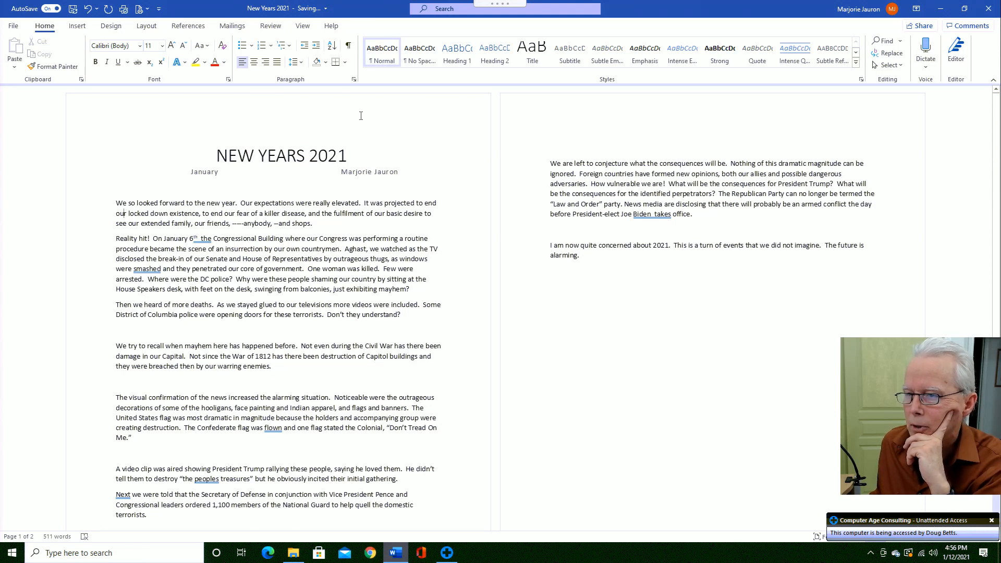
- Modify the Normal style so its font size is 14 pt
right_click(385, 58)
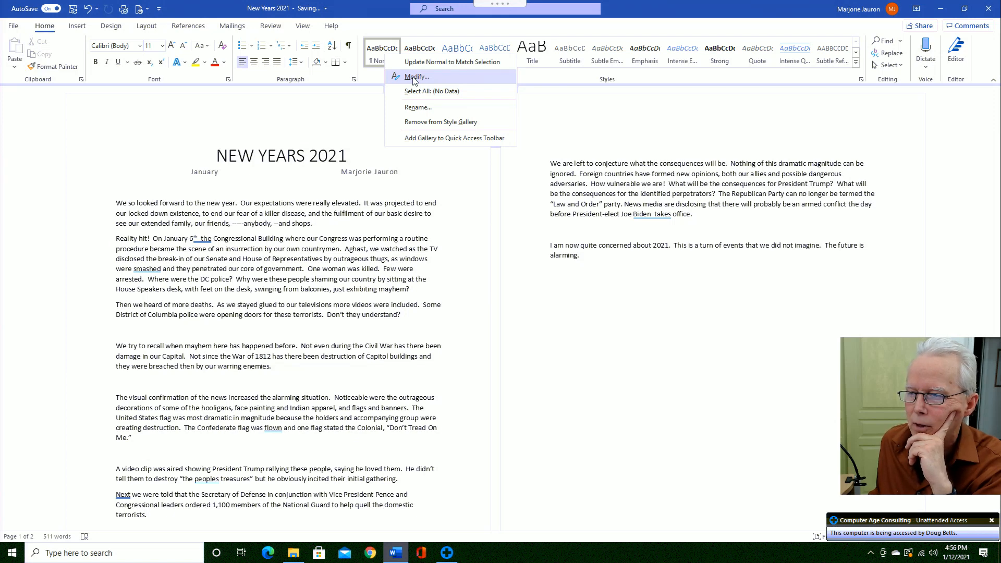
left_click(416, 77)
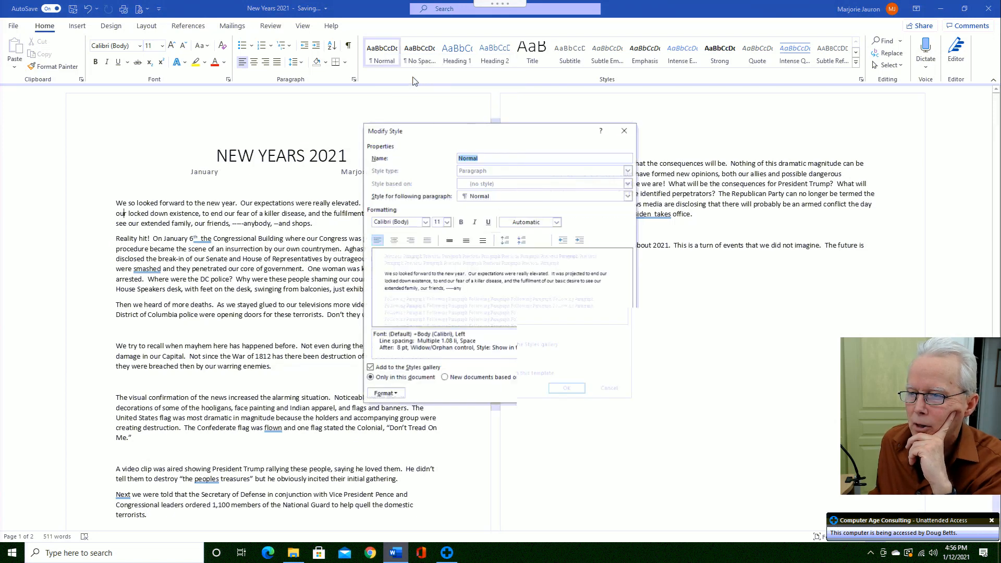
left_click(447, 222)
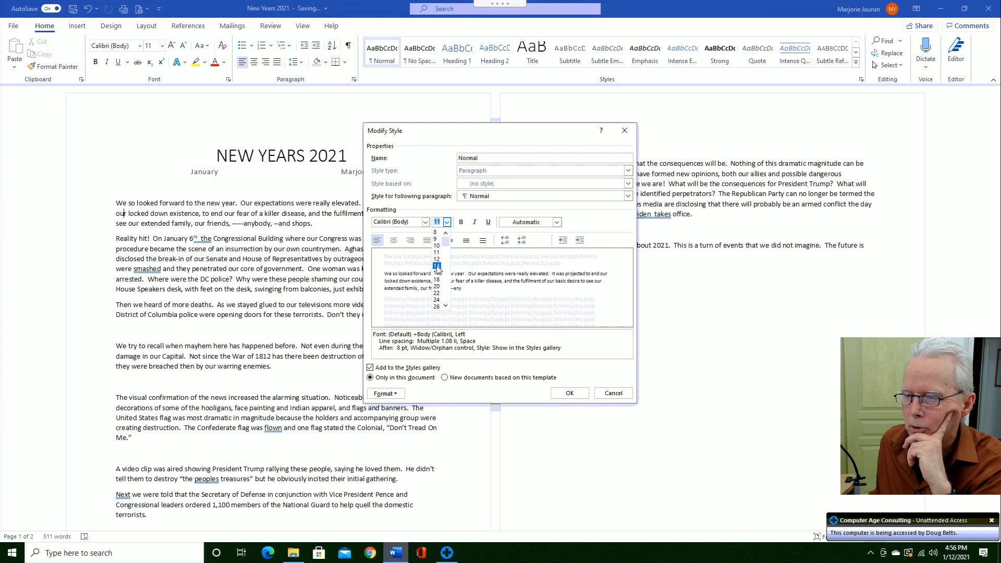
left_click(438, 267)
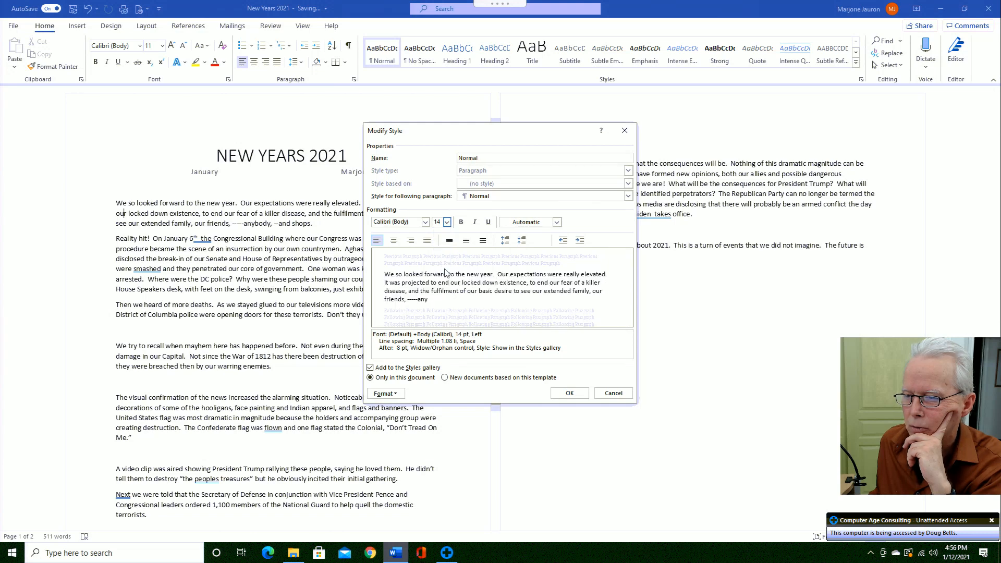
left_click(569, 394)
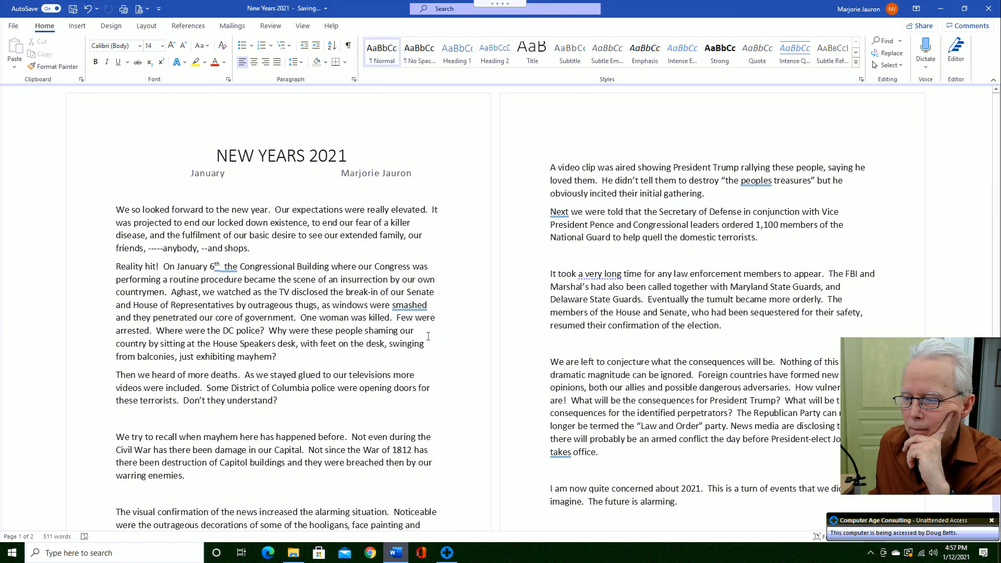
scroll(429, 336, "down", 3)
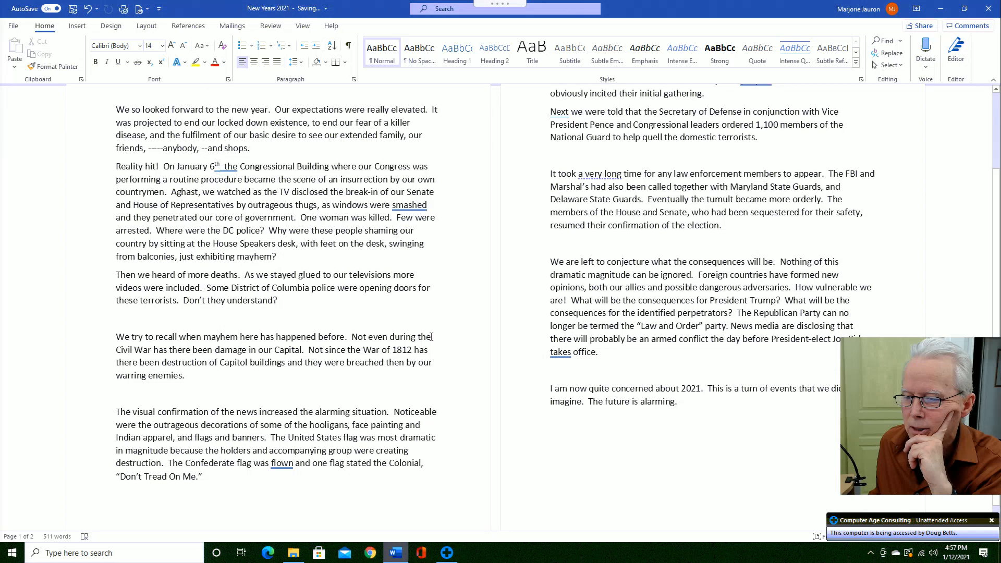
scroll(431, 337, "down", 1)
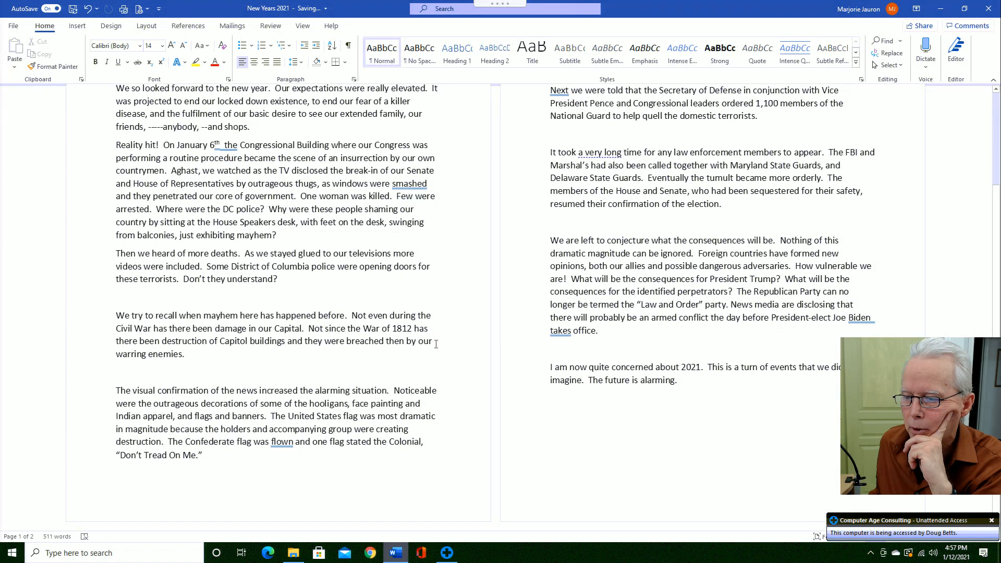
scroll(451, 344, "up", 3)
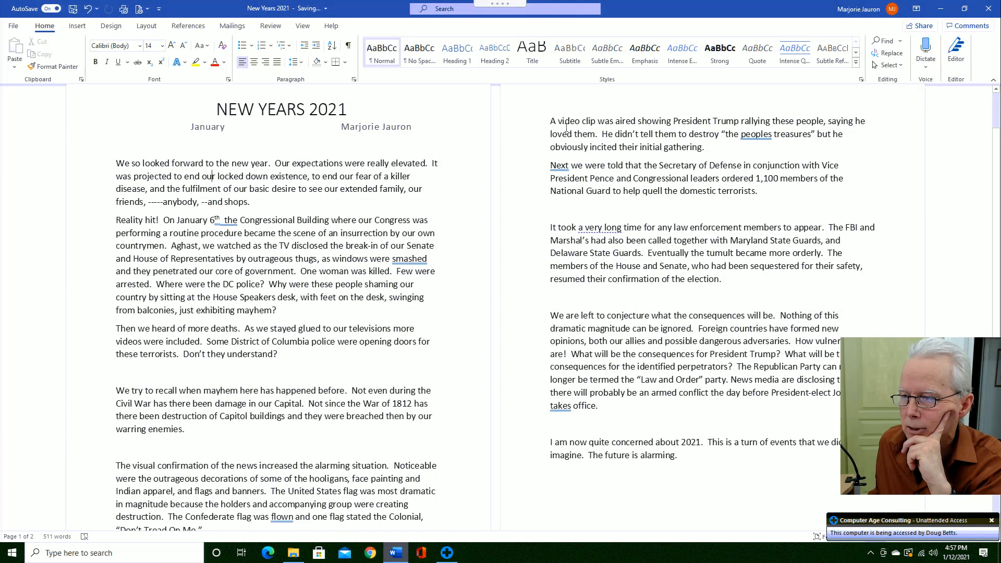
scroll(403, 408, "down", 2)
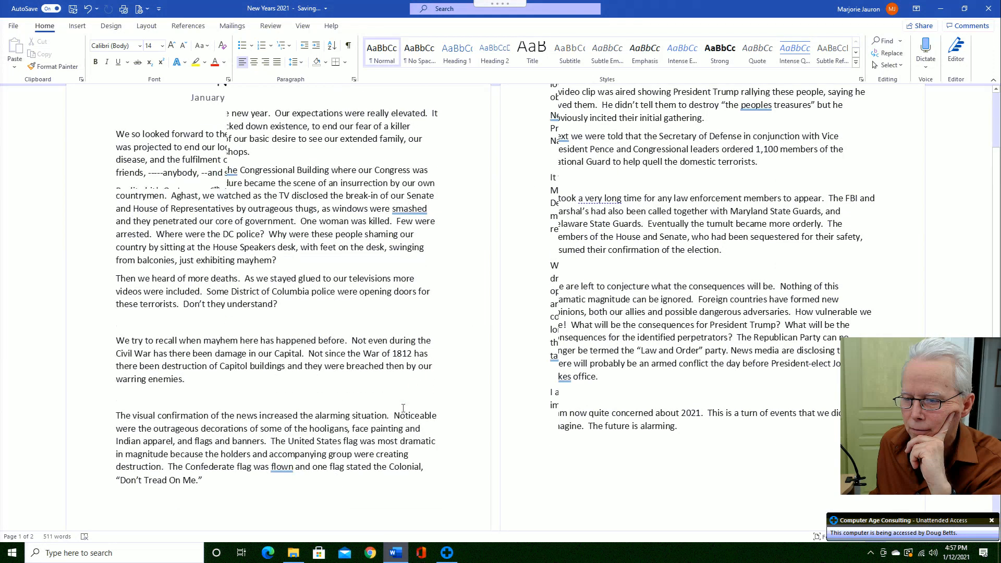
scroll(402, 407, "up", 2)
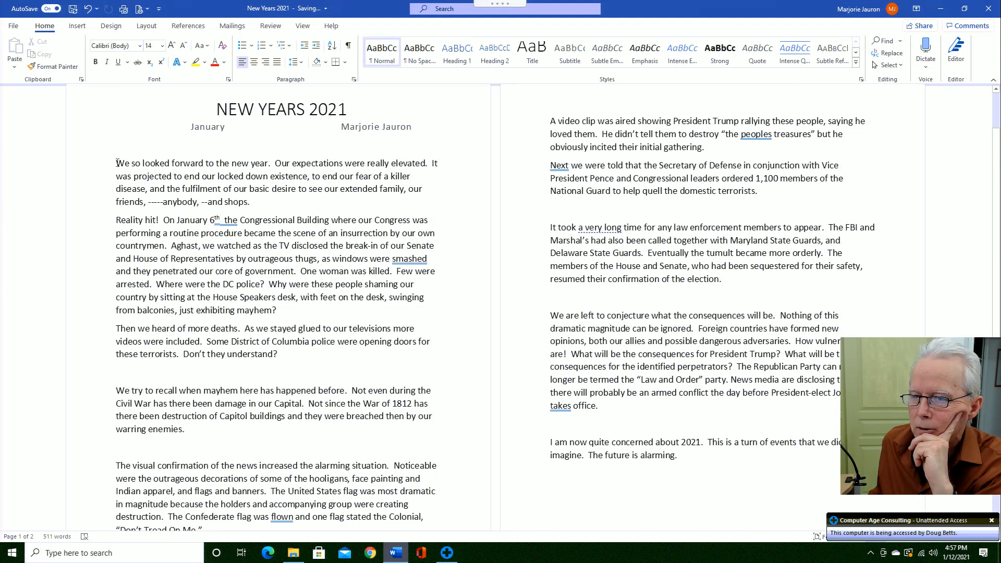
- Modify the Normal style's font size from 14 to 16 pt Calibri
left_click_drag(116, 164, 688, 465)
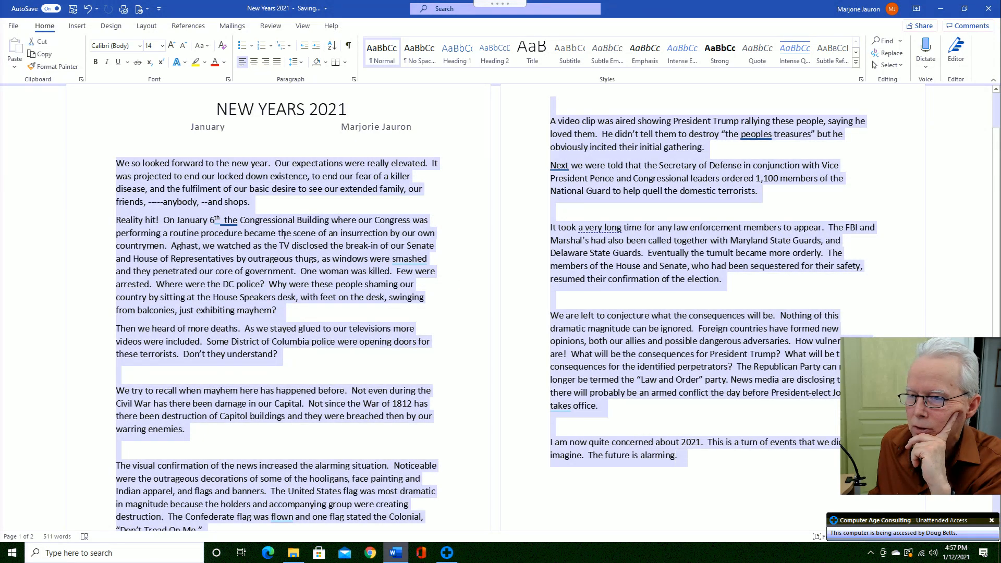
left_click(255, 210)
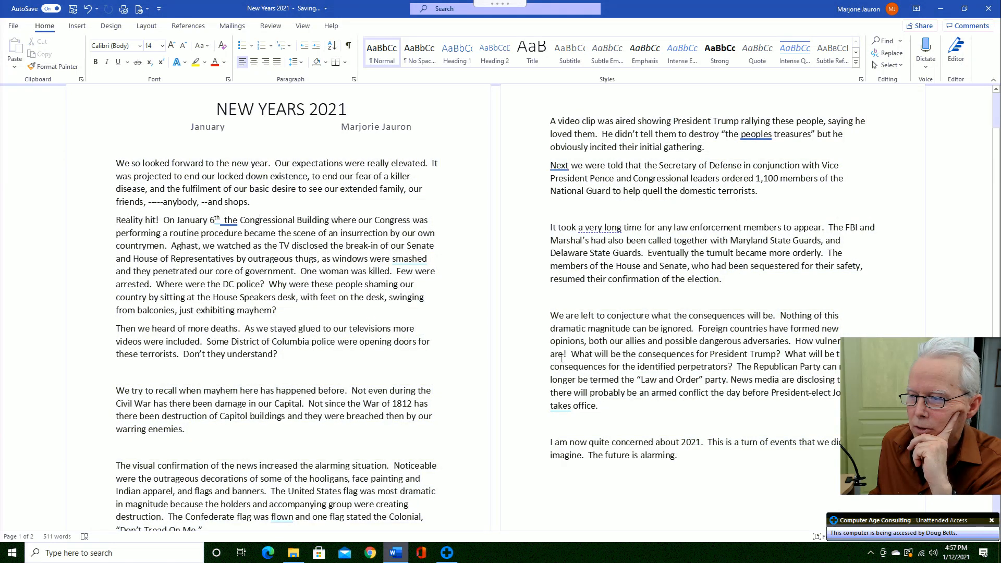
right_click(381, 59)
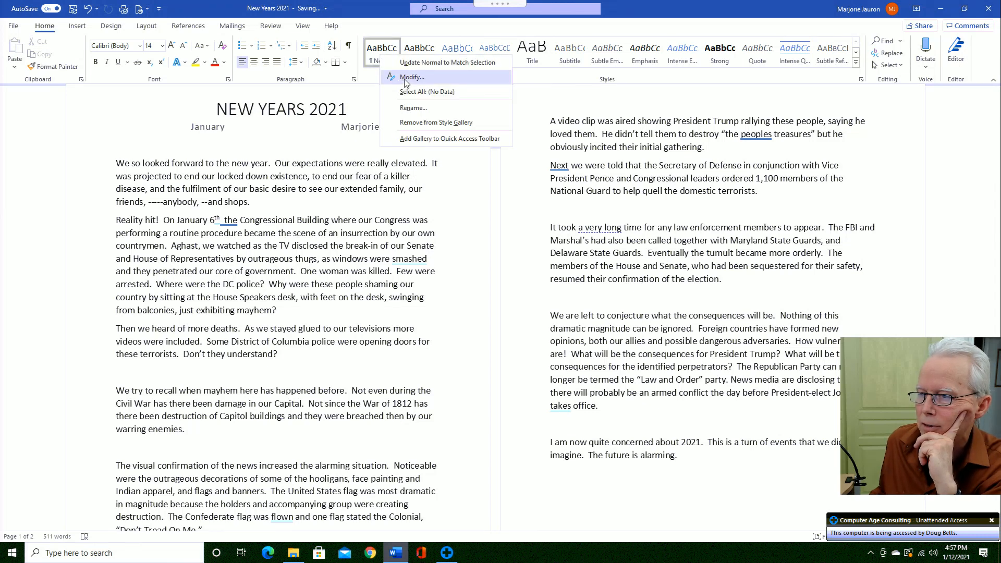
left_click(412, 77)
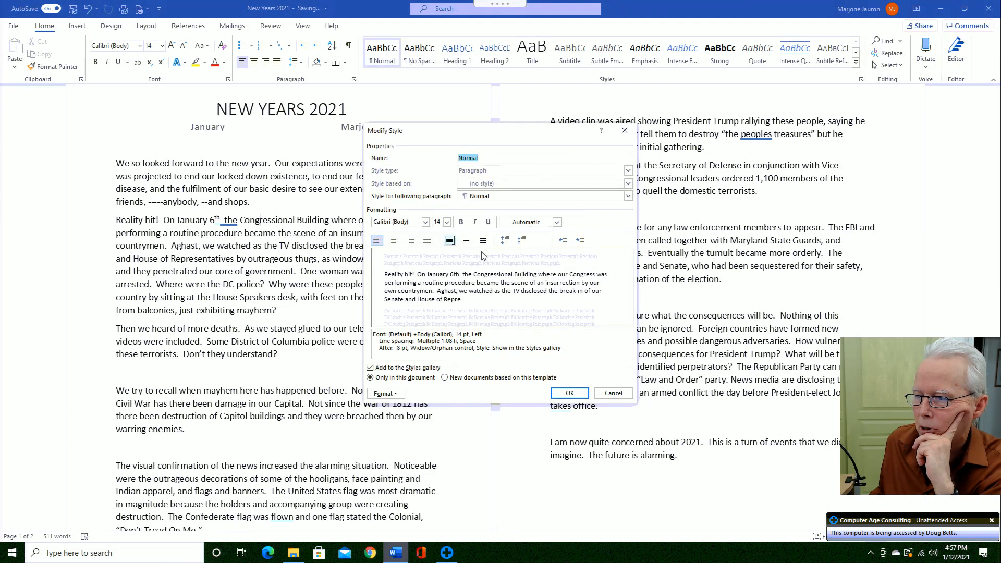
left_click(447, 223)
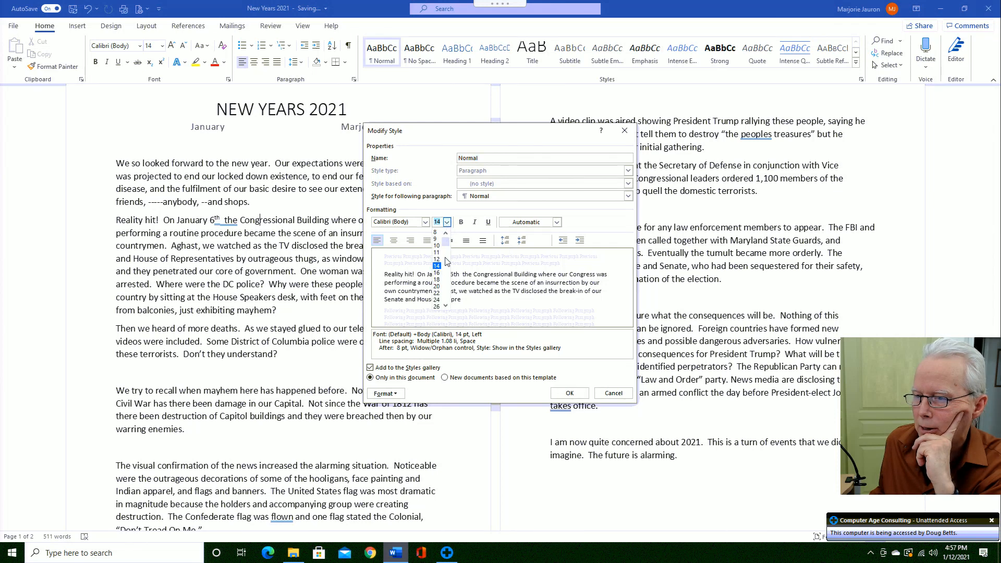
left_click(438, 273)
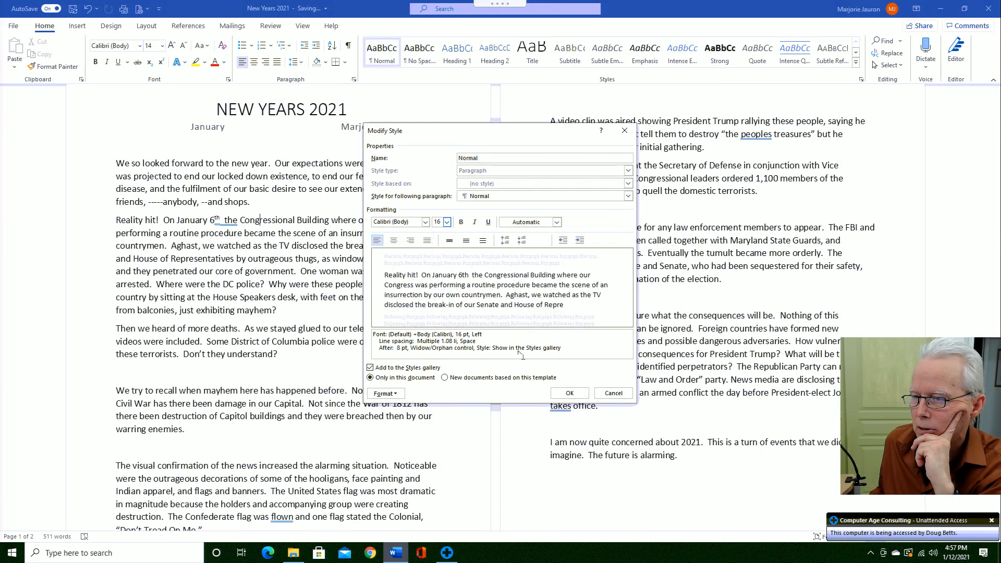
left_click(570, 394)
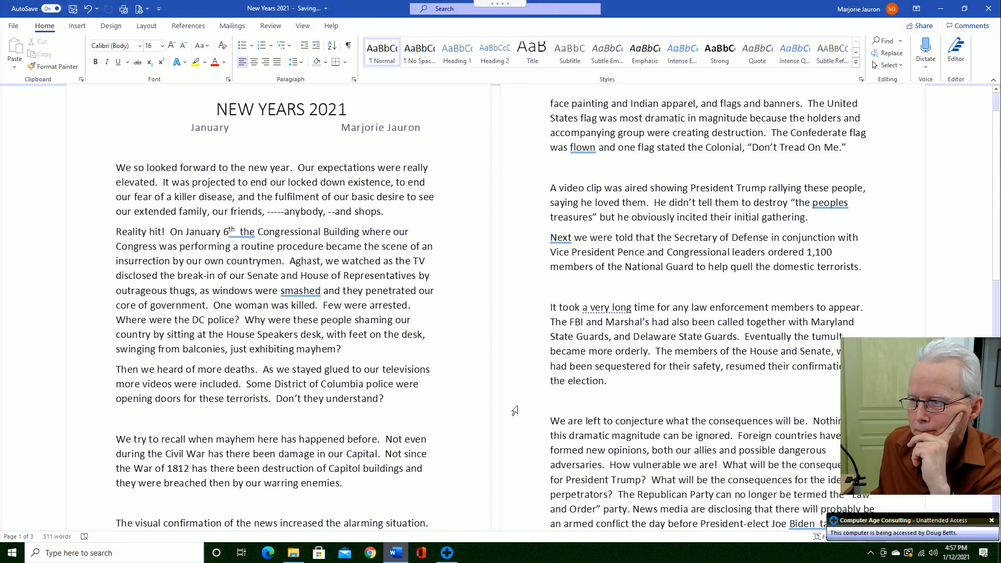
scroll(514, 411, "down", 1)
scroll(514, 410, "down", 2)
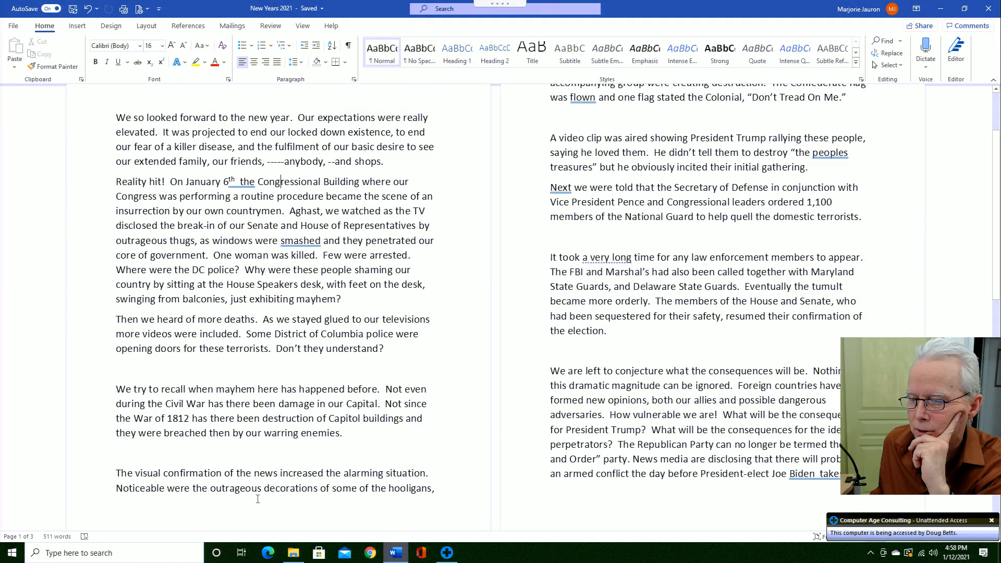
scroll(584, 388, "up", 1)
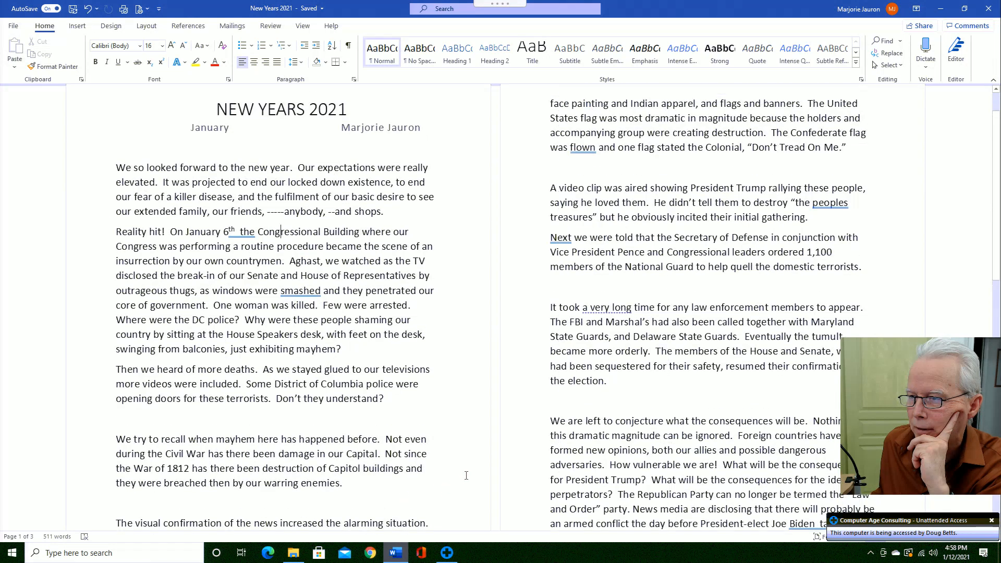
scroll(584, 388, "up", 1)
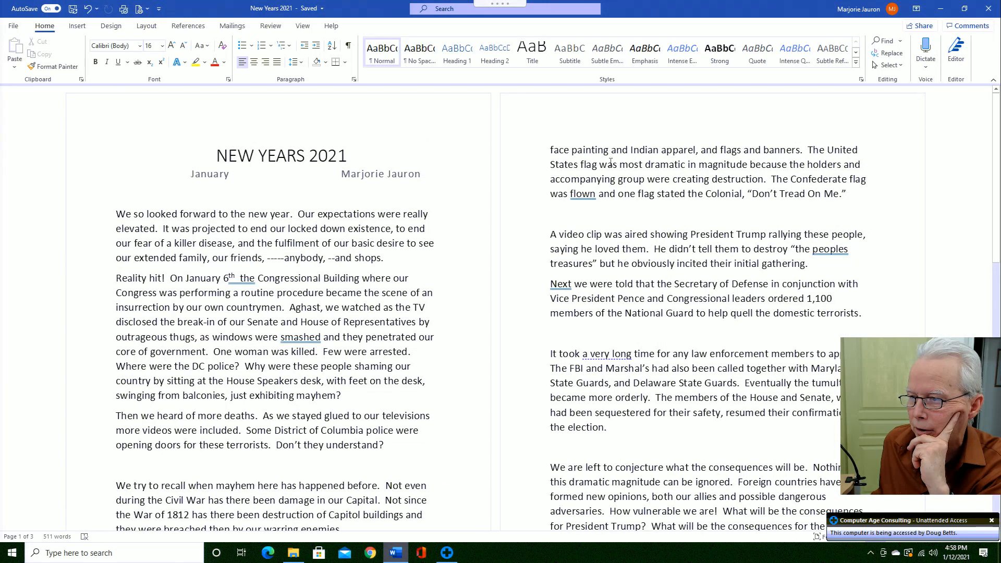
scroll(494, 273, "down", 1)
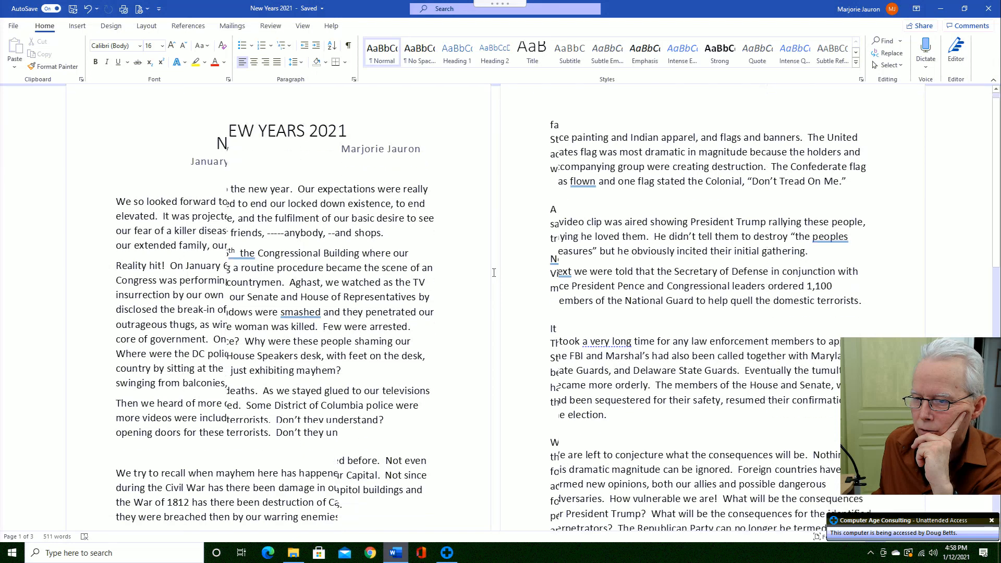
scroll(494, 274, "down", 1)
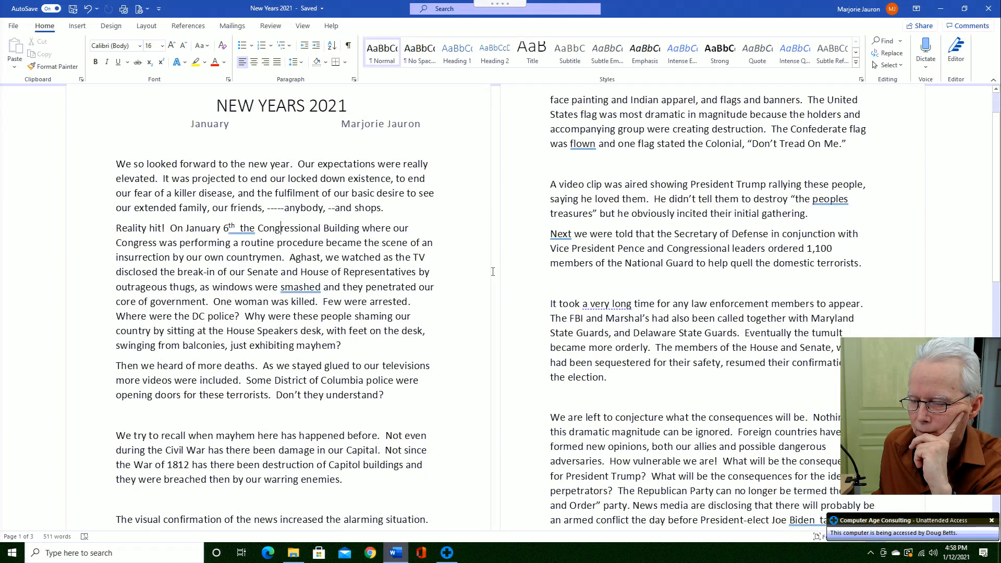
scroll(493, 272, "down", 2)
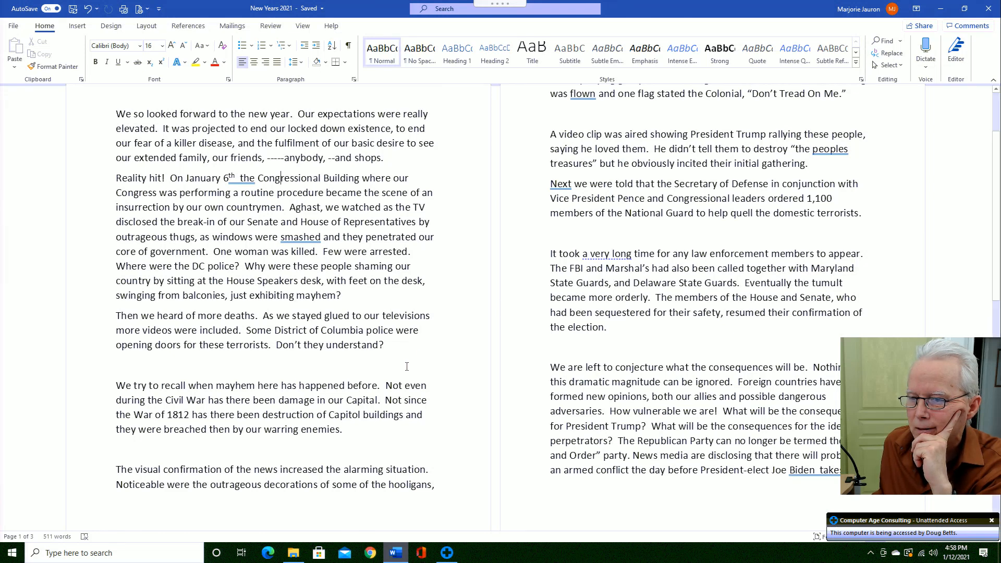
left_click(344, 369)
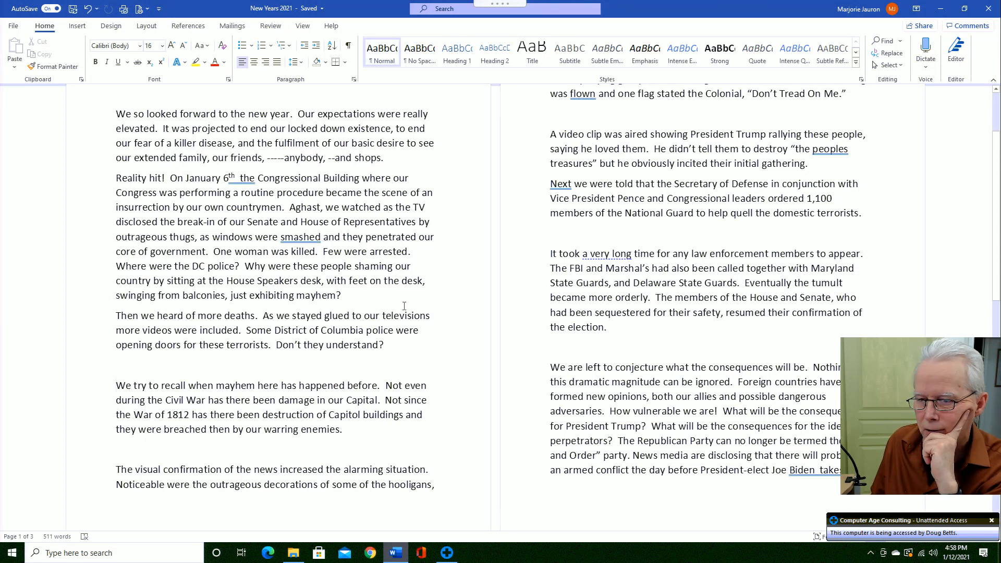
key("Up")
key("Down")
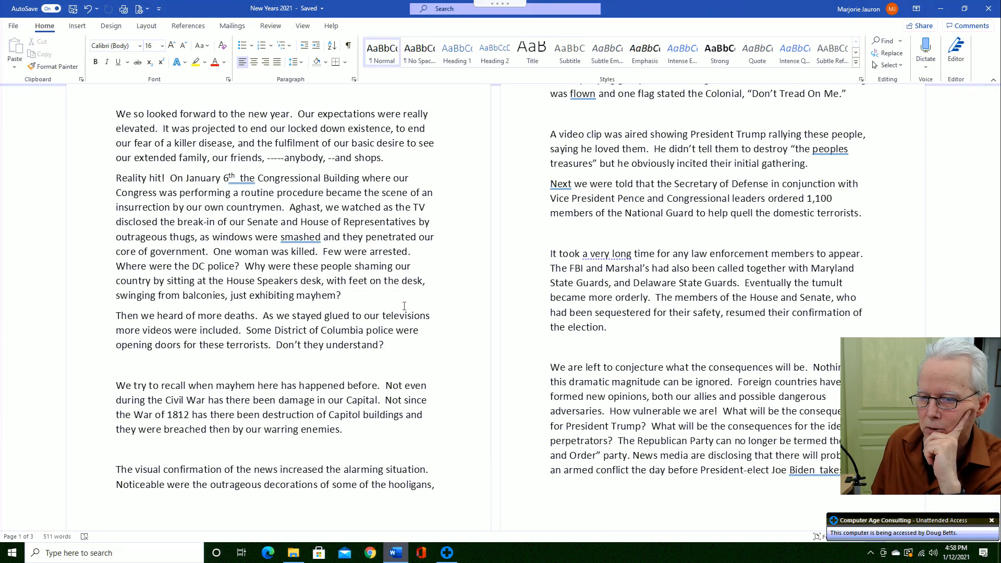
- Delete the blank lines above the 'We try to recall' and 'The visual confirmation' paragraphs
key("Up")
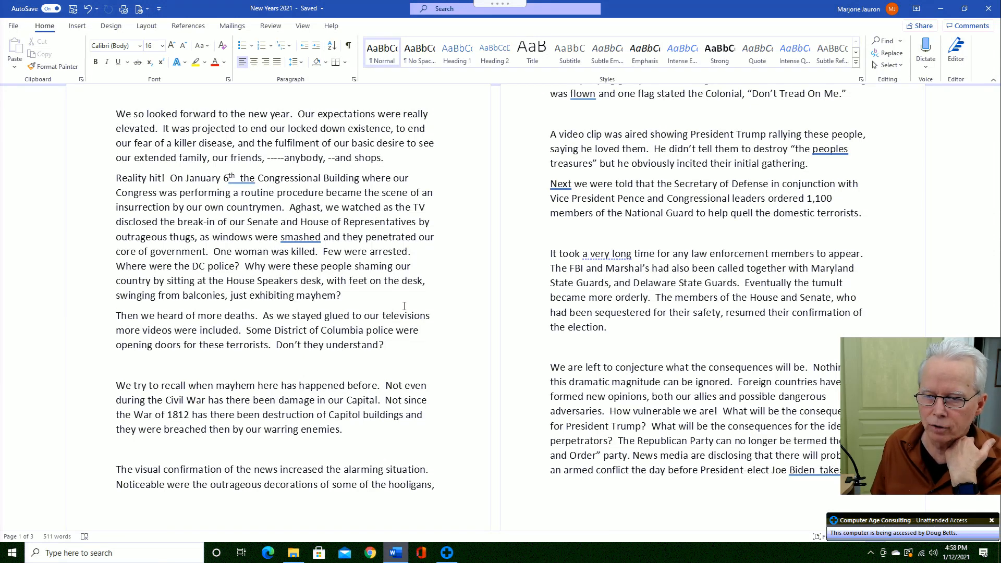
key("Down")
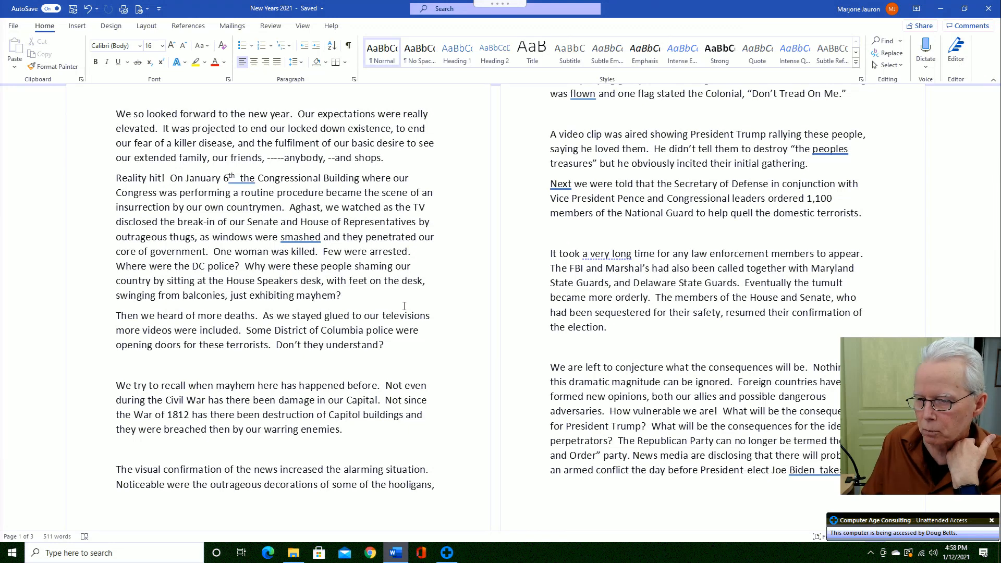
key("Down")
key("Delete")
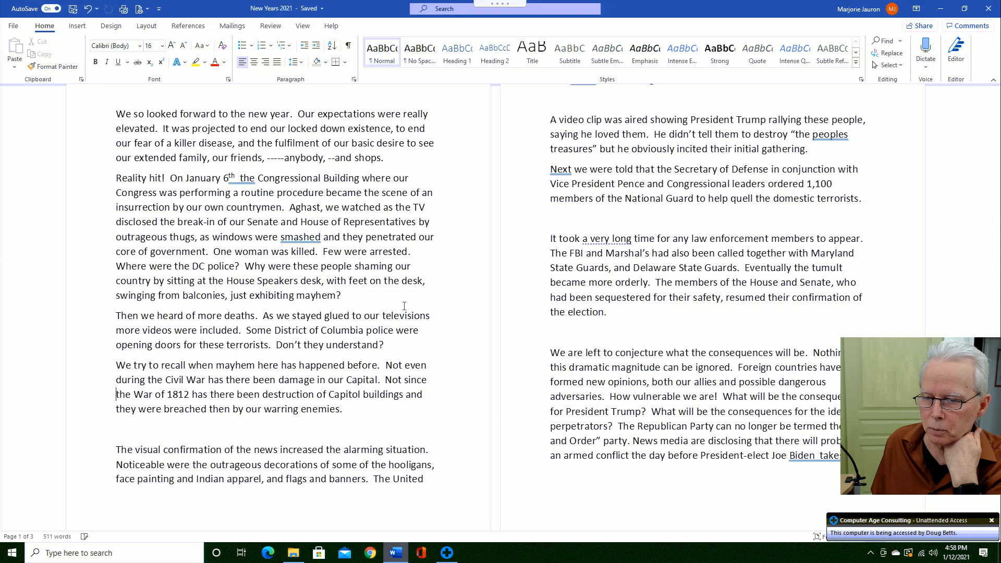
key("Down")
key("Down")
key("Down")
key("Down")
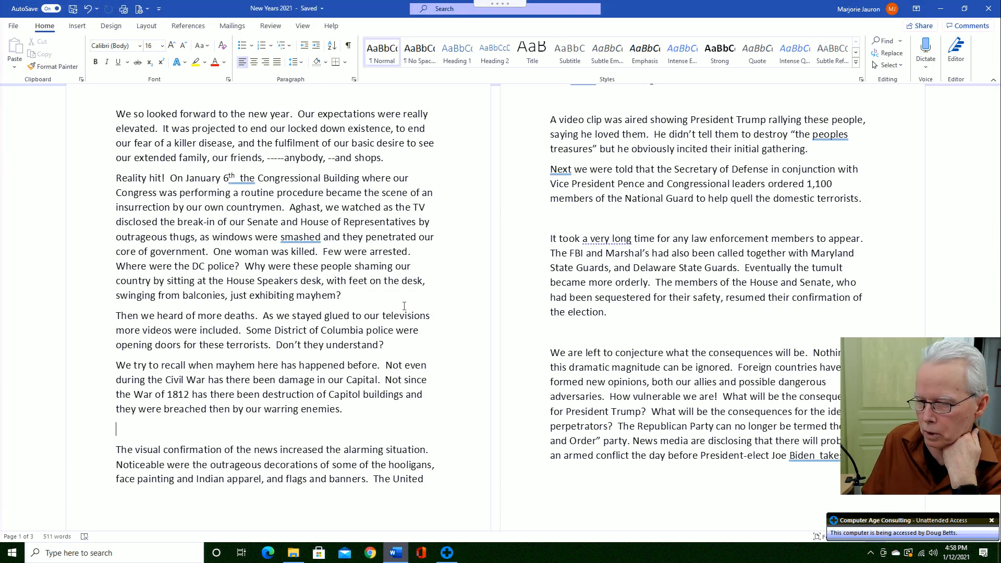
key("Delete")
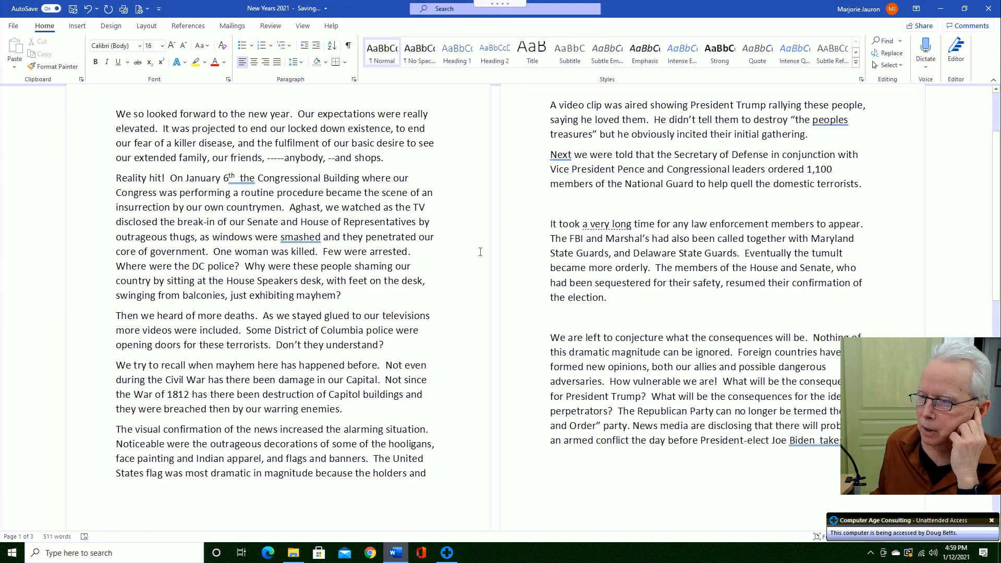
- Delete the blank lines before the 'It took', 'We are left' and final paragraphs
left_click(551, 206)
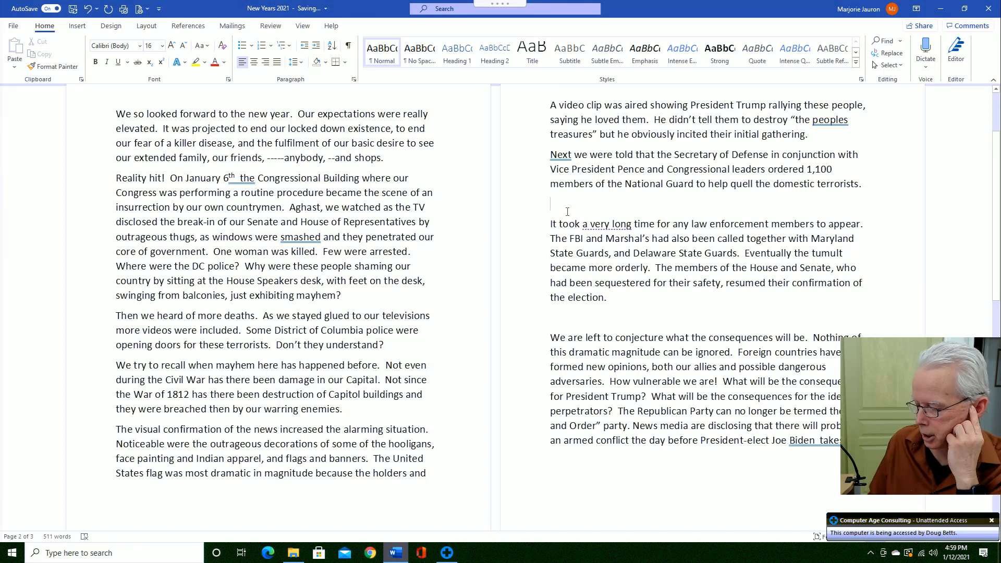
key("Delete")
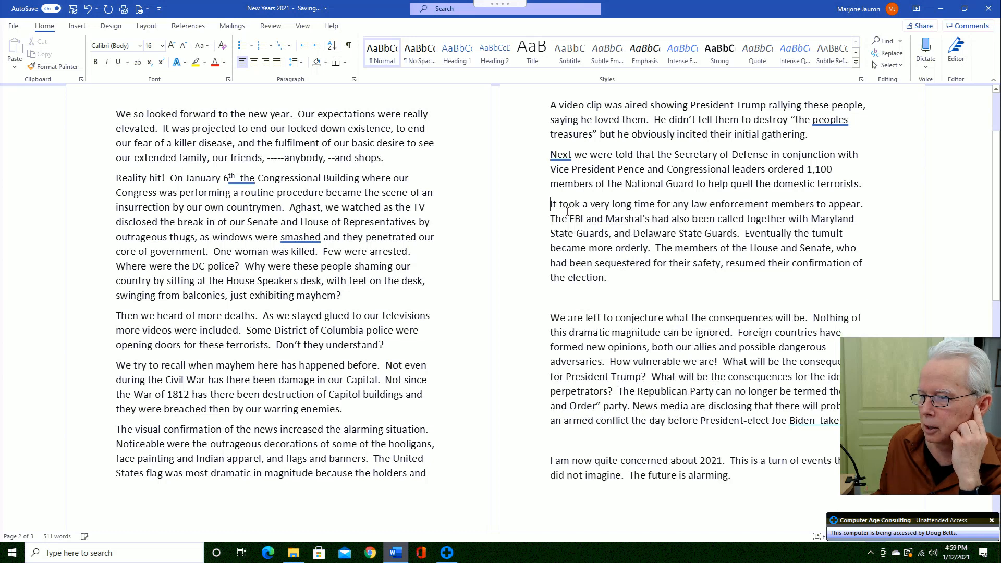
left_click(571, 296)
key("Delete")
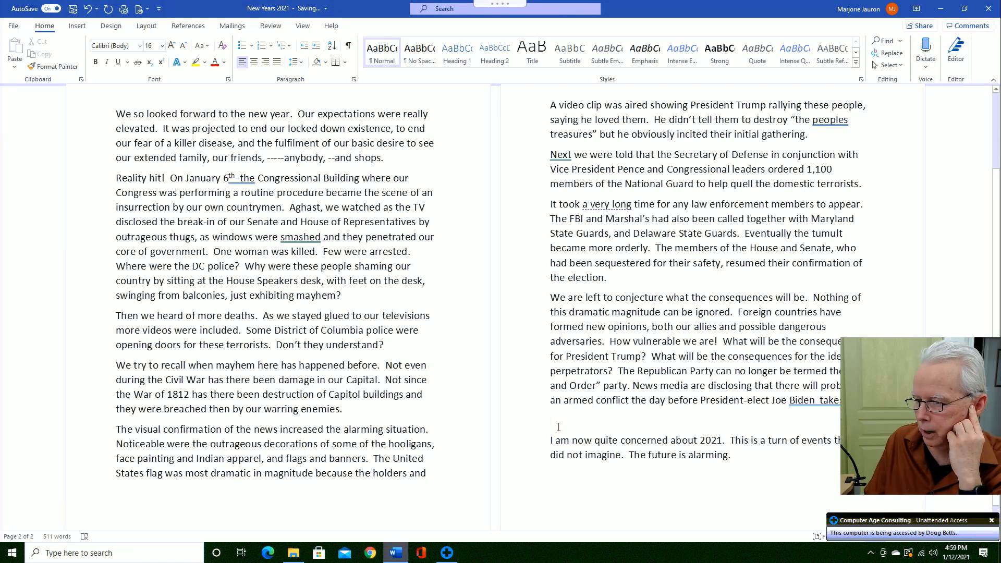
key("Delete")
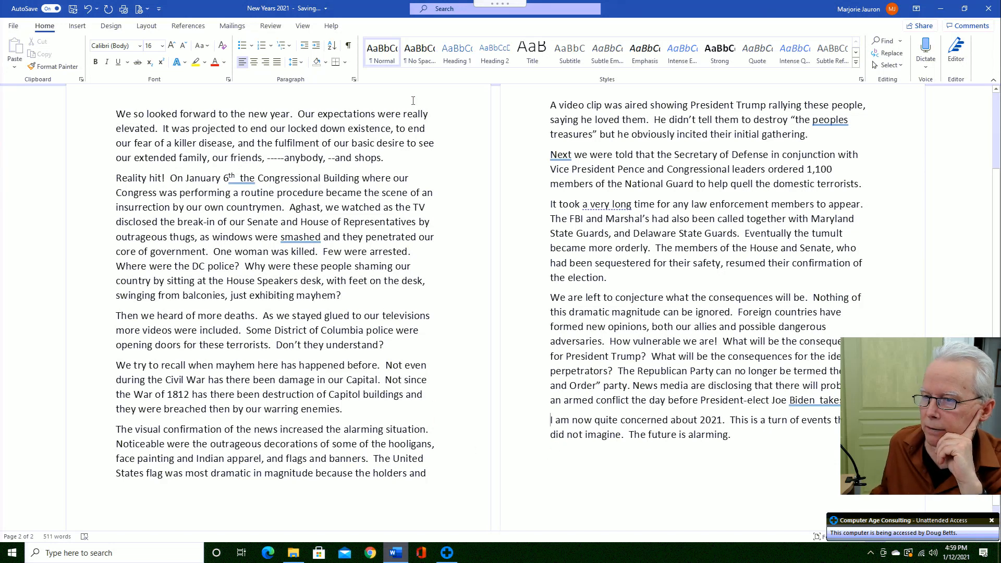
- Modify the Normal style's paragraph spacing after from 8 pt to 12 pt
right_click(379, 59)
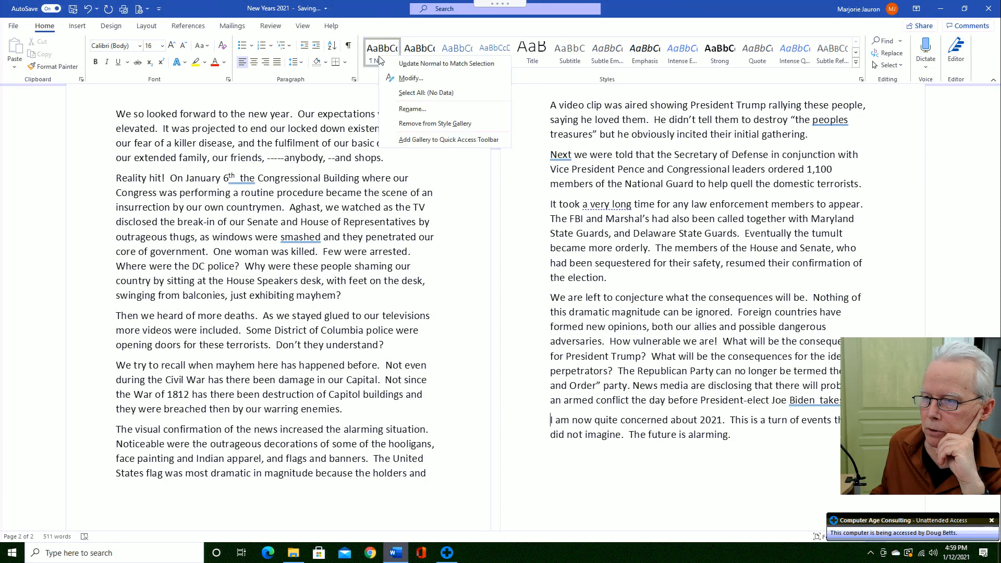
left_click(412, 78)
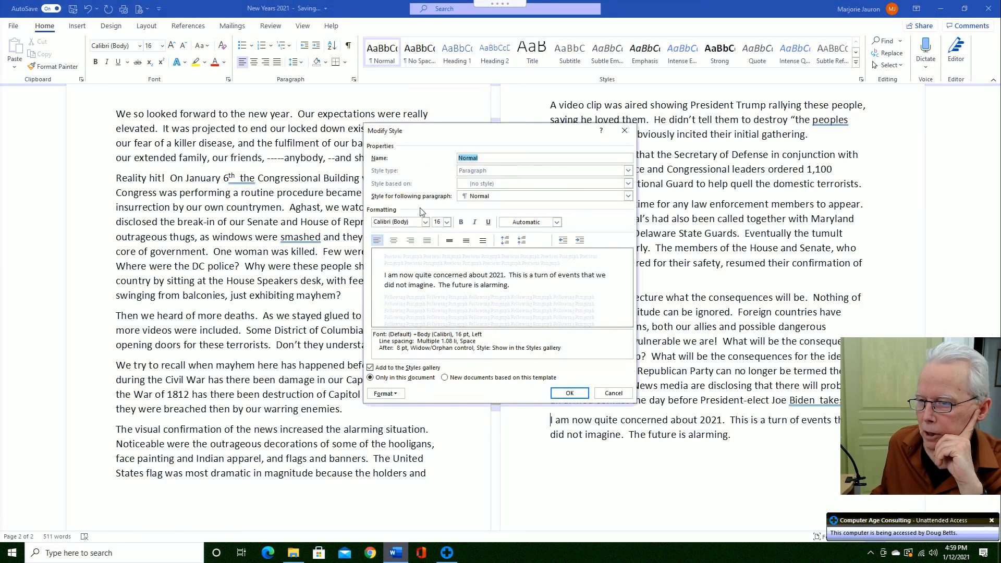
left_click(396, 396)
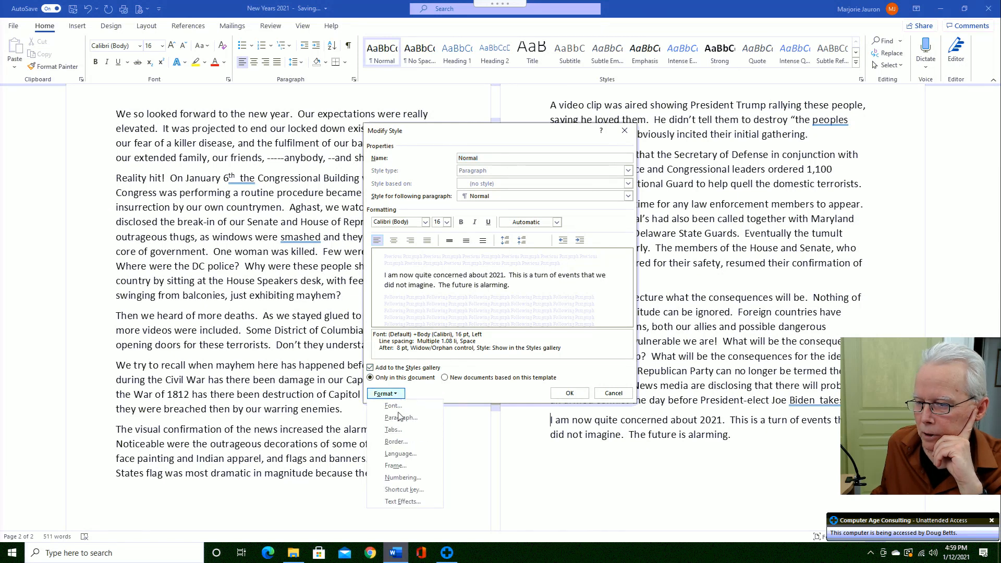
left_click(402, 418)
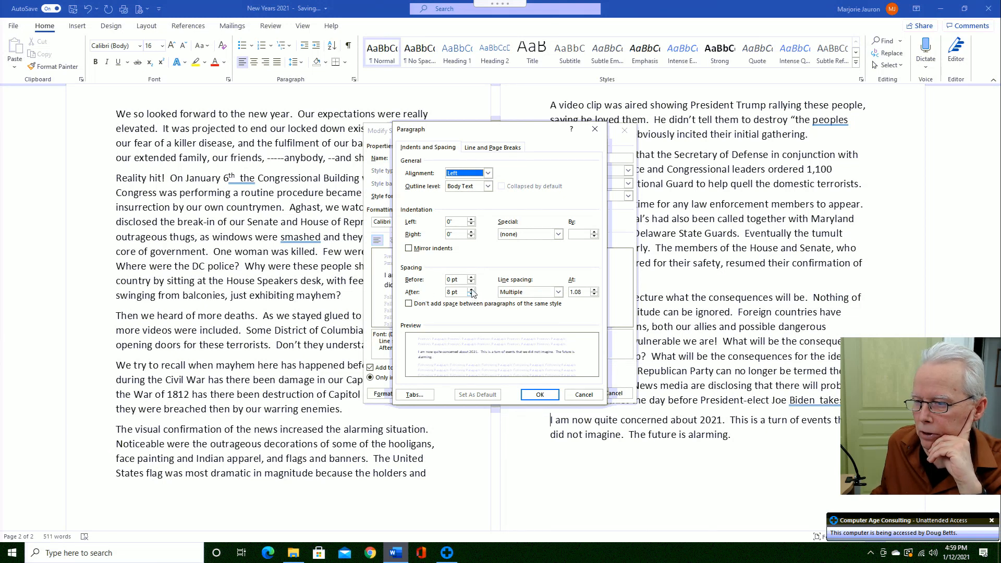
left_click(472, 290)
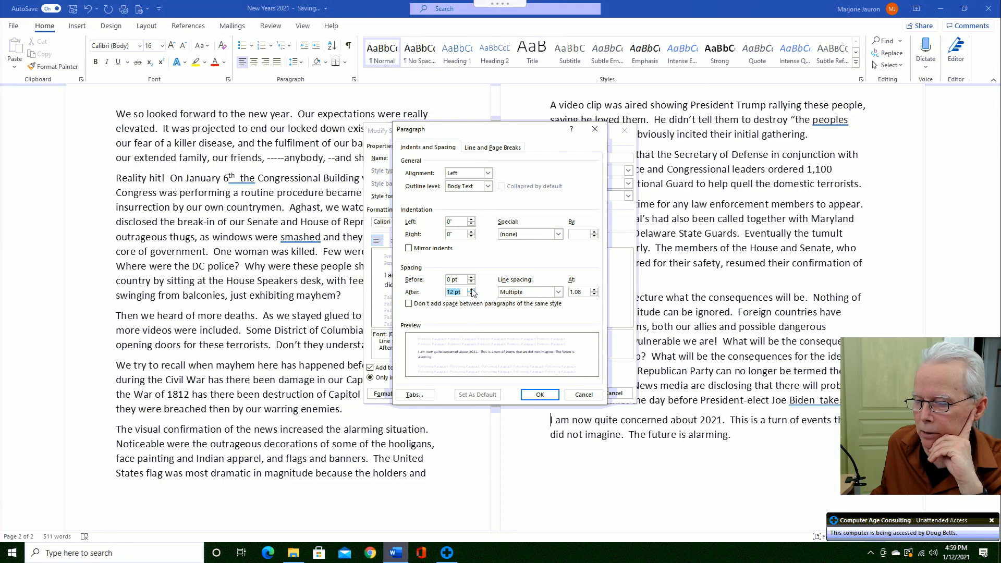
left_click(541, 397)
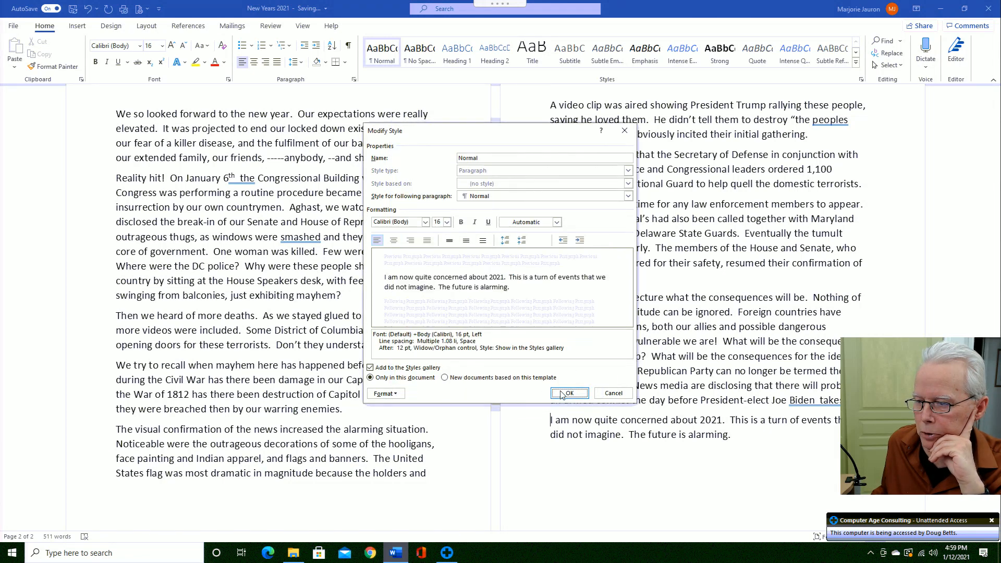
left_click(569, 394)
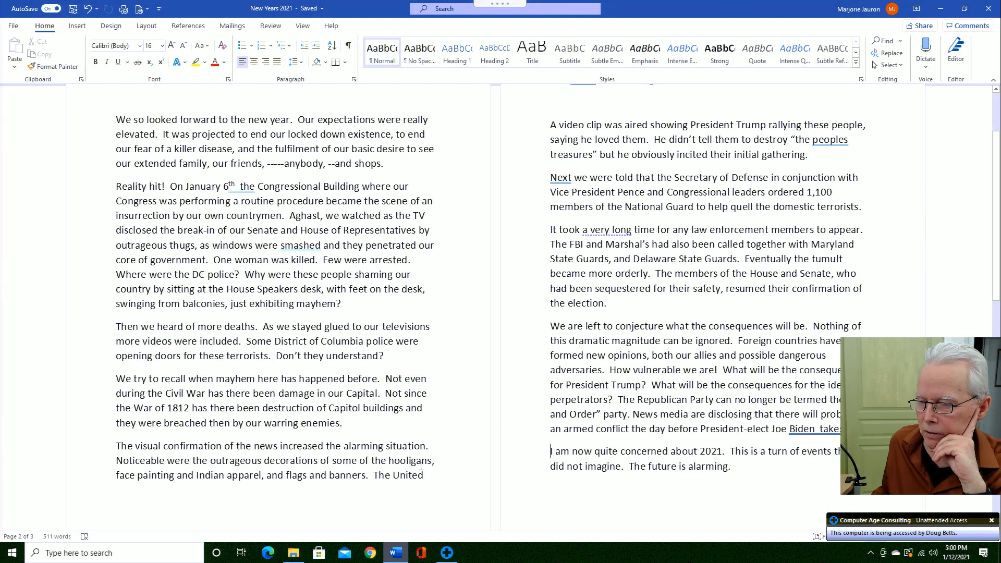
- Remove the empty third page after 'The future is alarming.' so the essay fits two pages
scroll(579, 425, "down", 1)
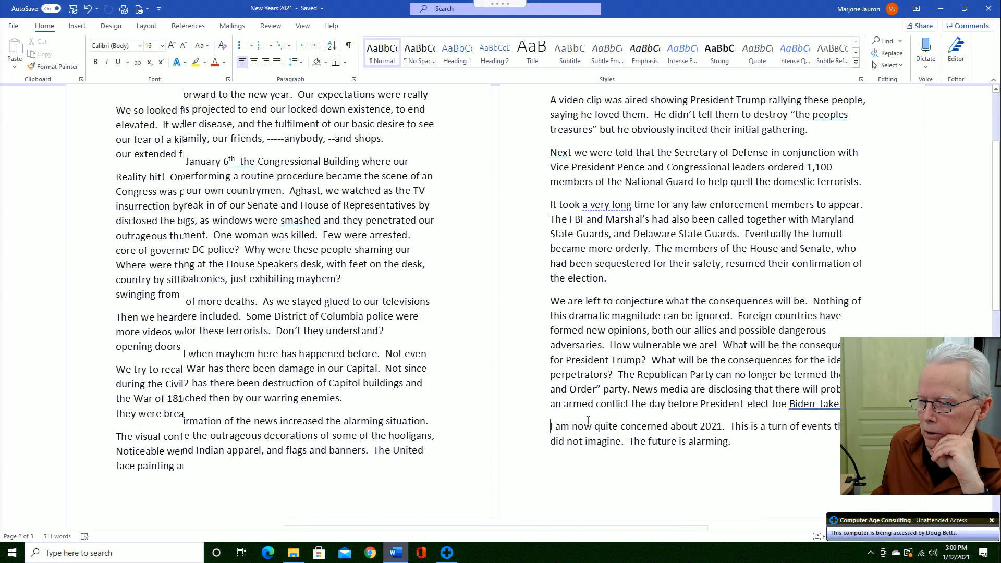
scroll(590, 421, "down", 3)
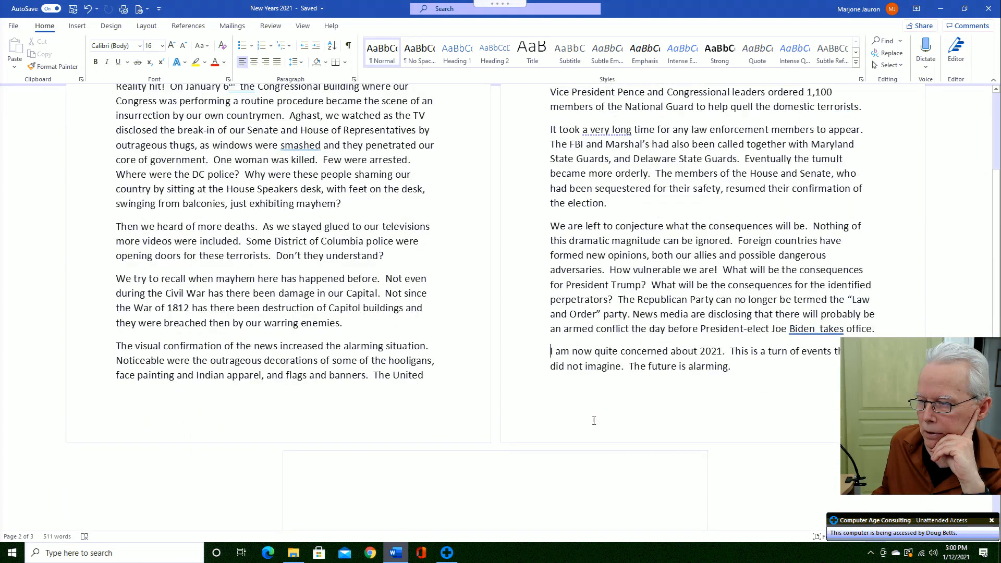
scroll(594, 421, "down", 4)
scroll(597, 422, "down", 4)
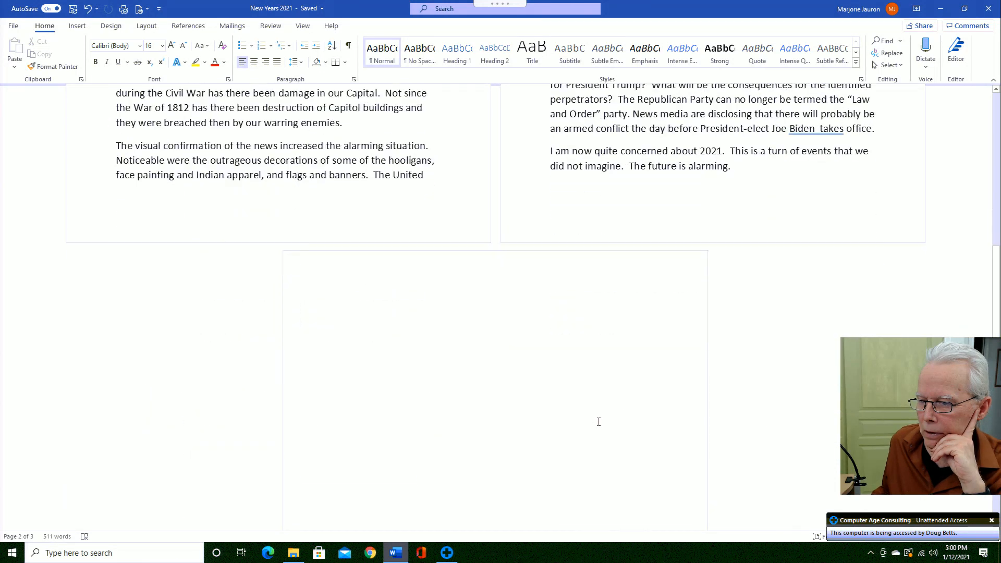
scroll(600, 422, "down", 5)
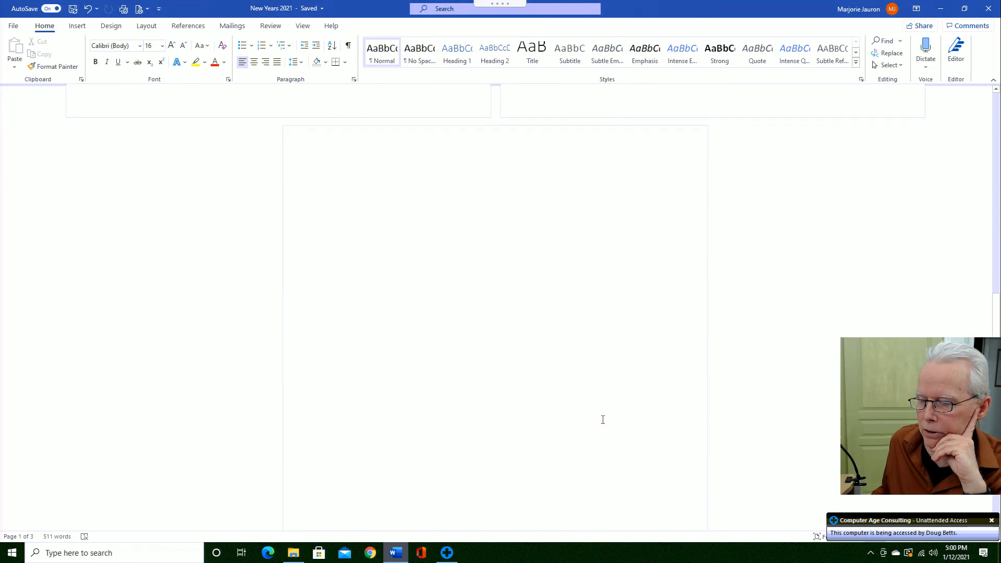
scroll(616, 420, "up", 10)
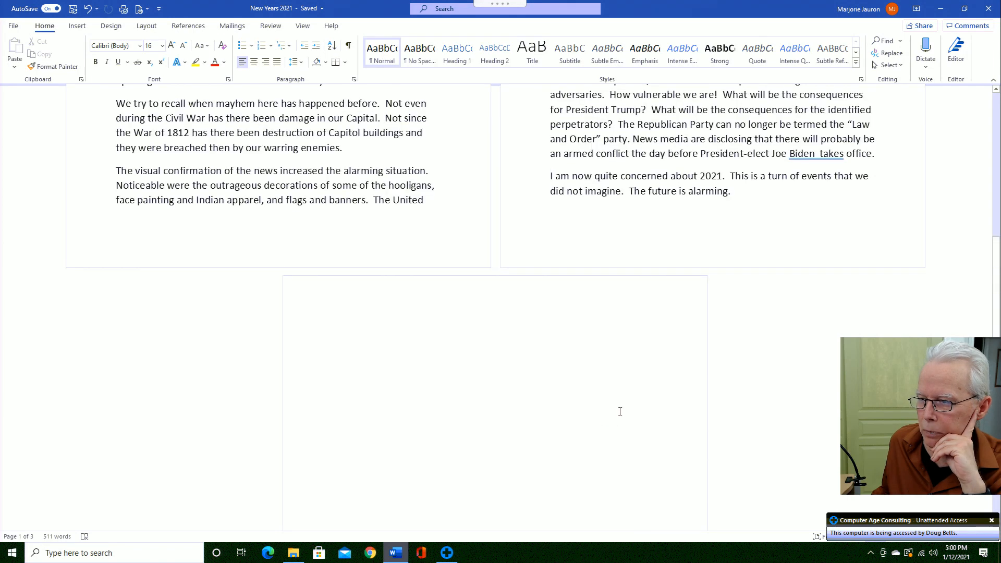
scroll(616, 411, "down", 2)
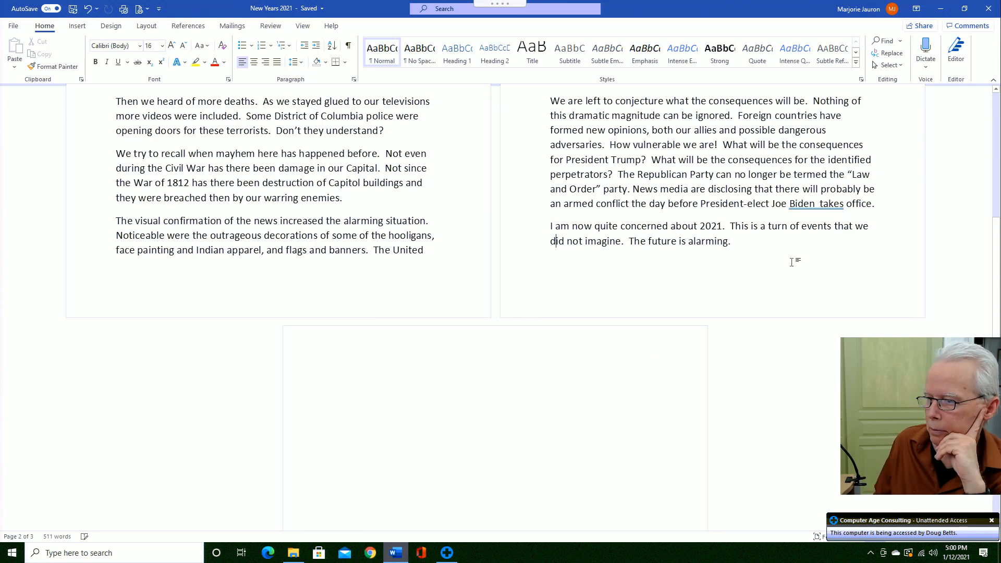
key("Right")
key("Right")
key("Right")
key("Right")
key("Right")
key("Right")
key("Right")
key("Right")
key("Right")
key("Right")
key("Right")
key("Right")
key("Right")
key("Right")
key("Right")
key("Right")
key("Right")
key("Right")
key("Right")
key("Right")
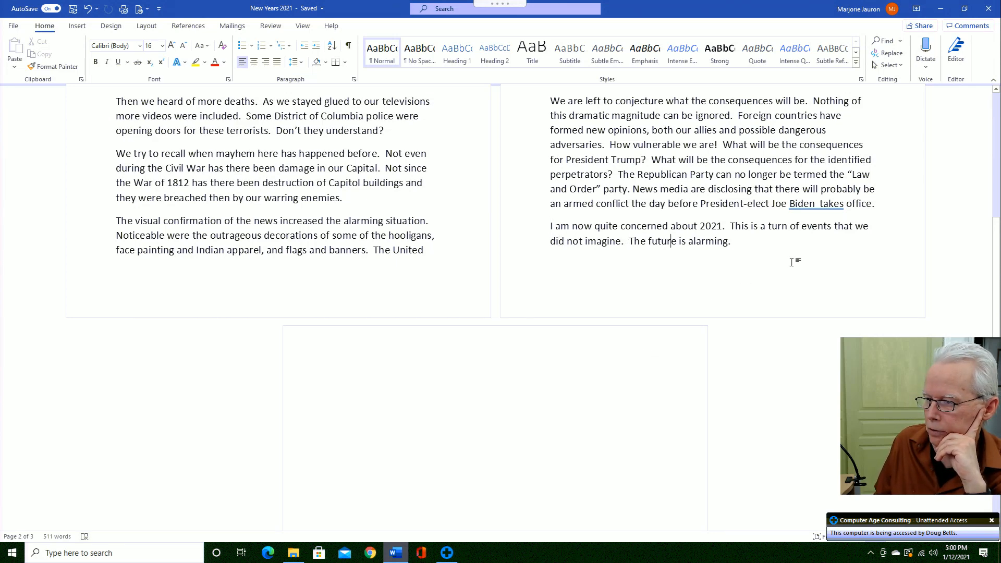
key("Right")
key("Right")
key("Right")
key("Right")
key("Right")
key("Right")
key("Right")
key("Right")
key("Right")
key("Right")
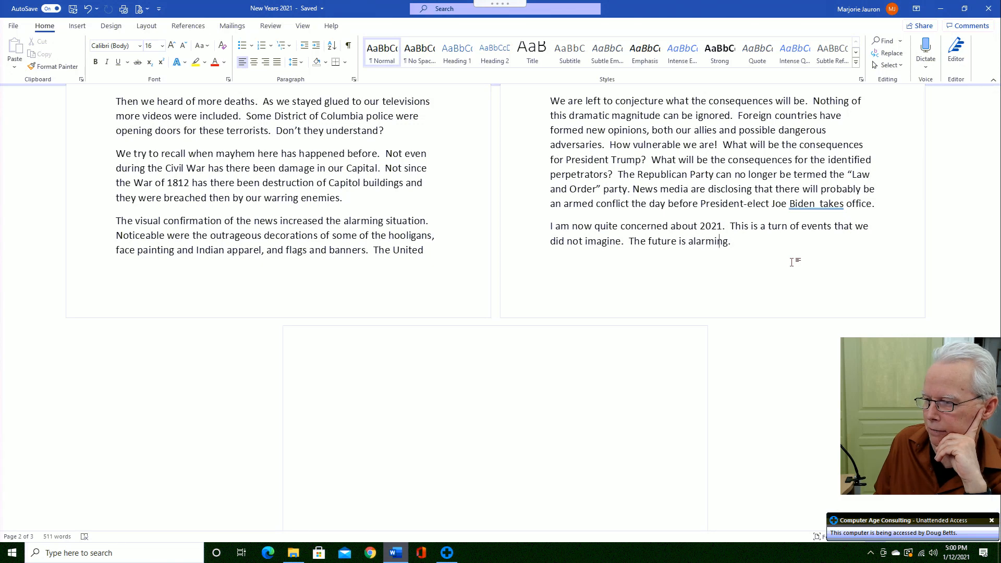
key("Right")
key("Right")
key("Right")
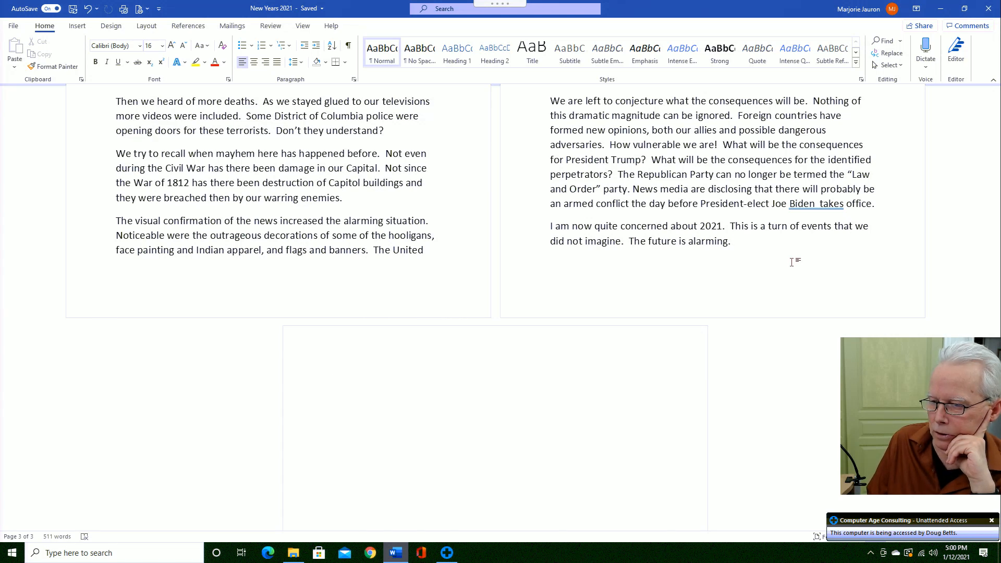
key("BackSpace")
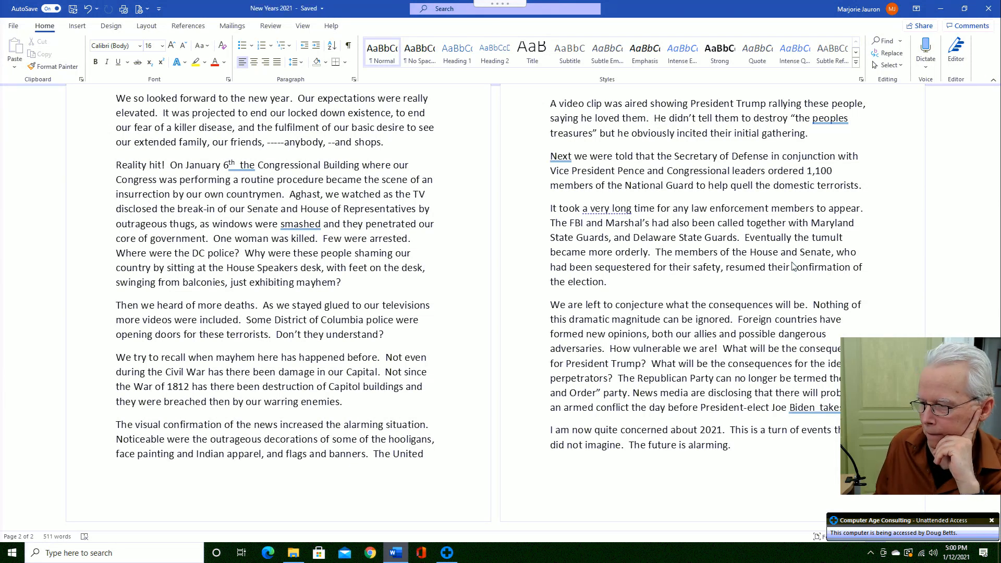
- Delete the blank line above the 'A video clip was aired' paragraph
scroll(793, 266, "up", 1)
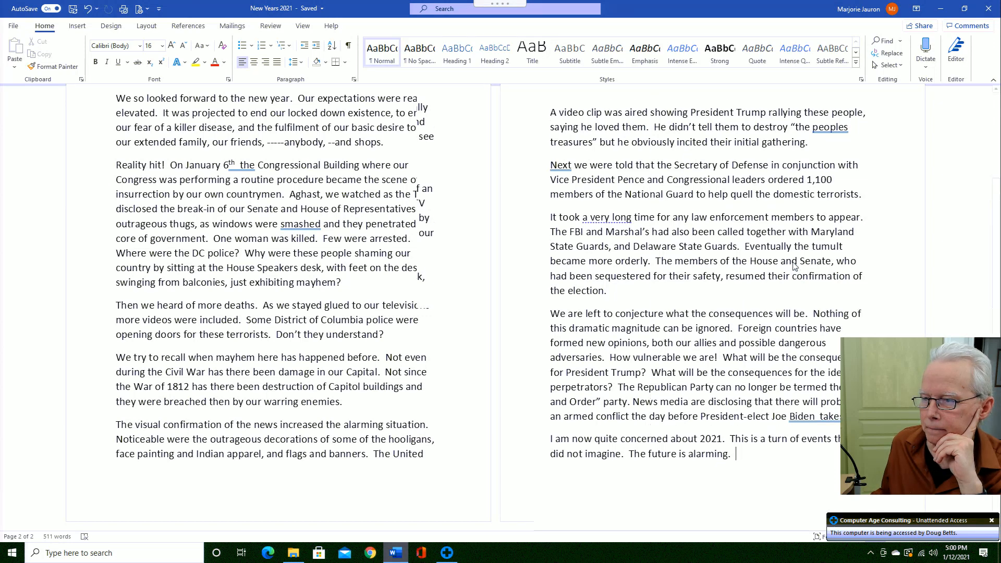
scroll(794, 263, "up", 2)
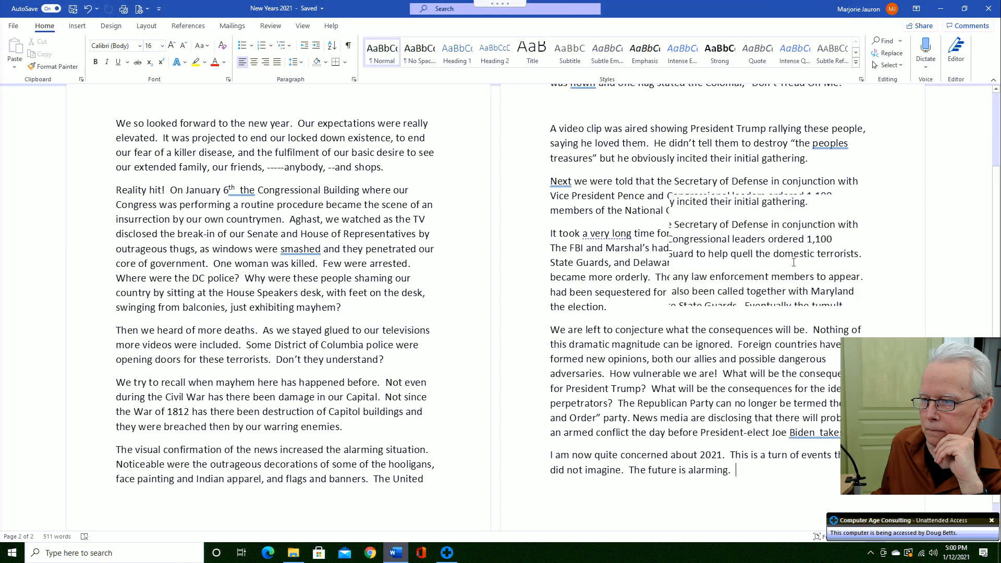
scroll(793, 262, "up", 2)
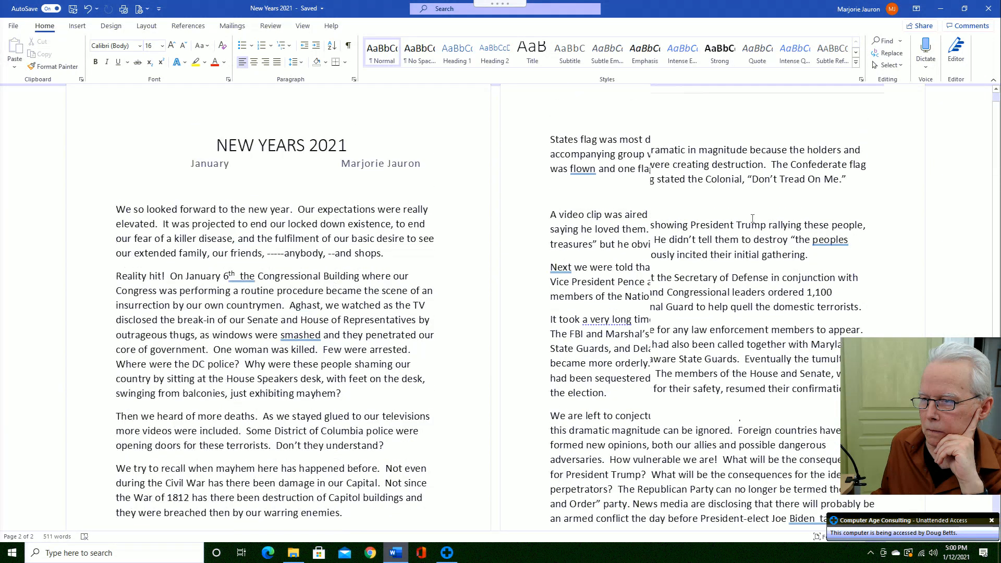
left_click(575, 198)
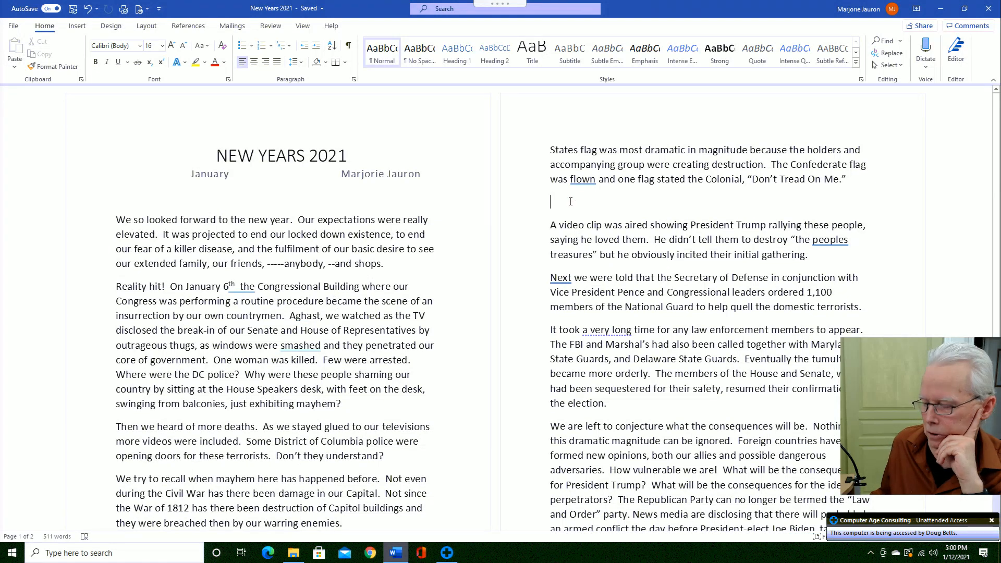
key("Delete")
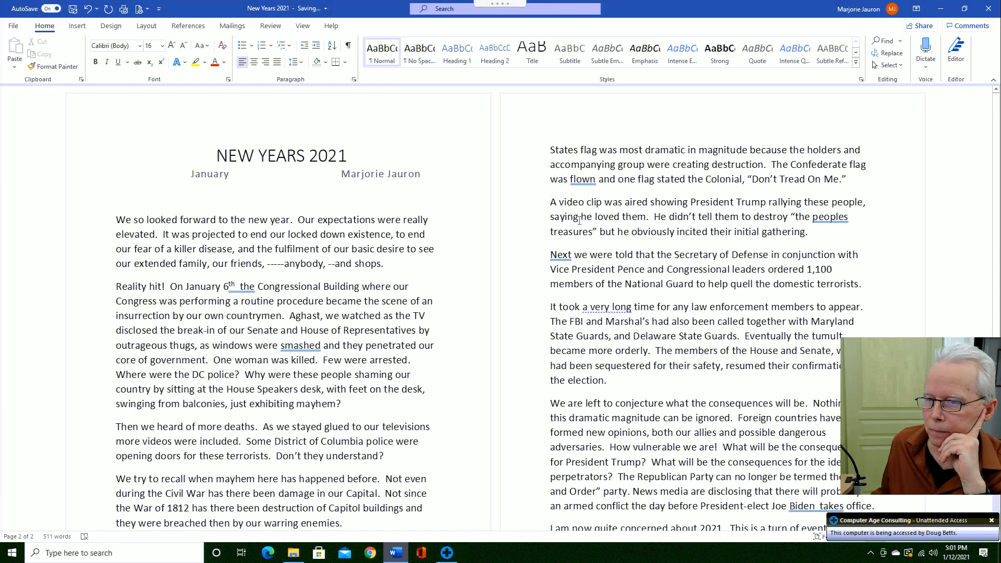
scroll(602, 281, "down", 1)
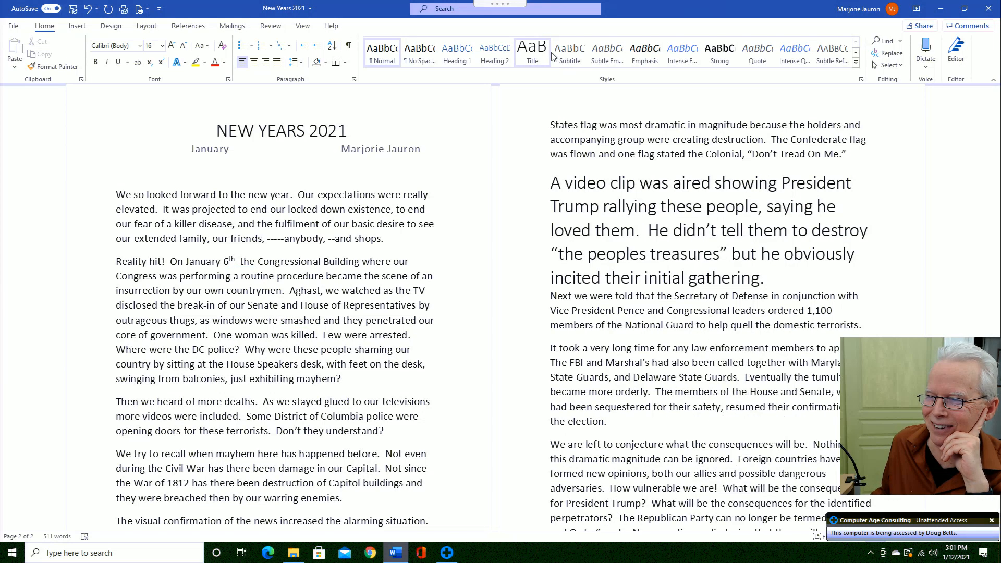
mouse_move(544, 4)
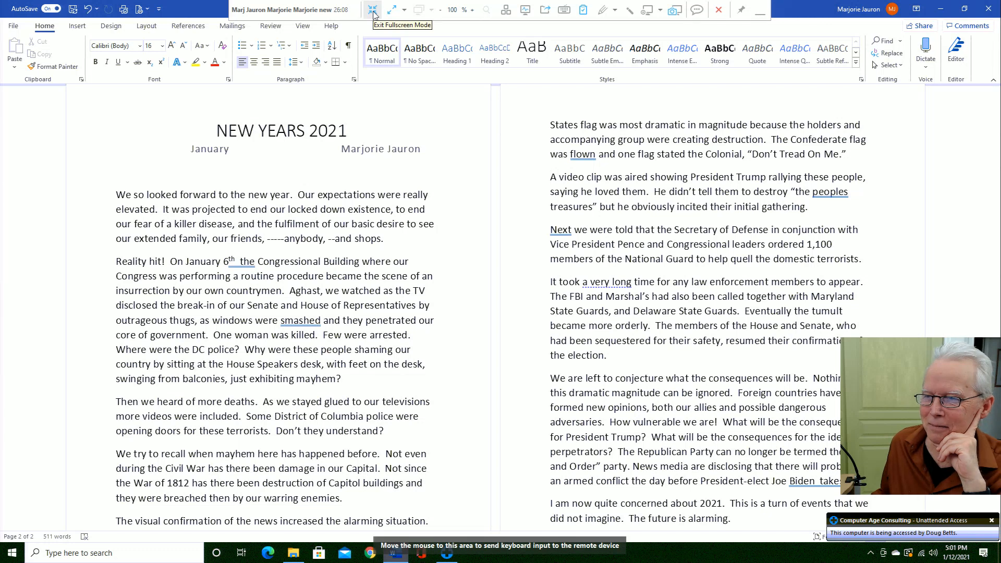
- Exit fullscreen, stop remote control, and end the customer's support session
left_click(373, 15)
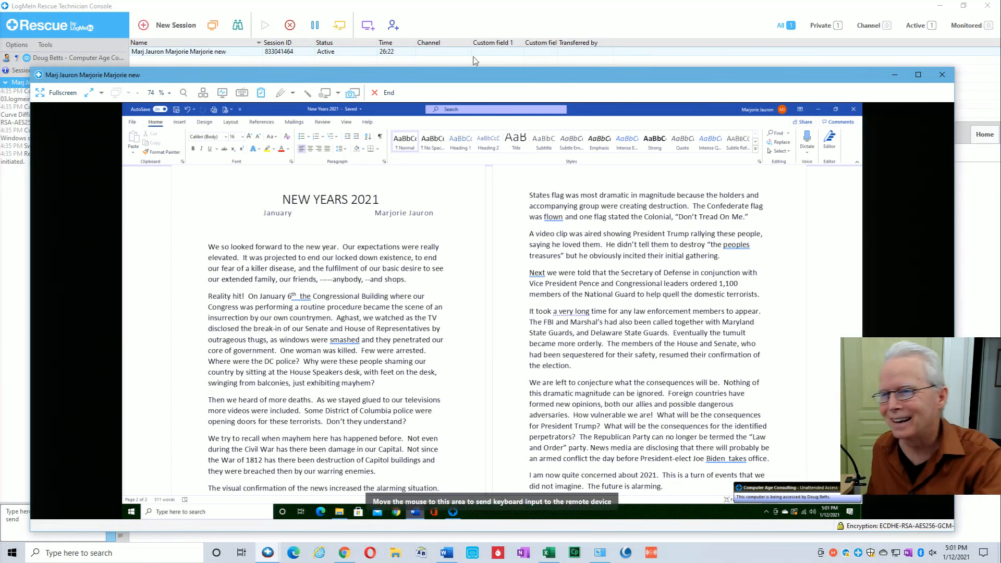
left_click(387, 93)
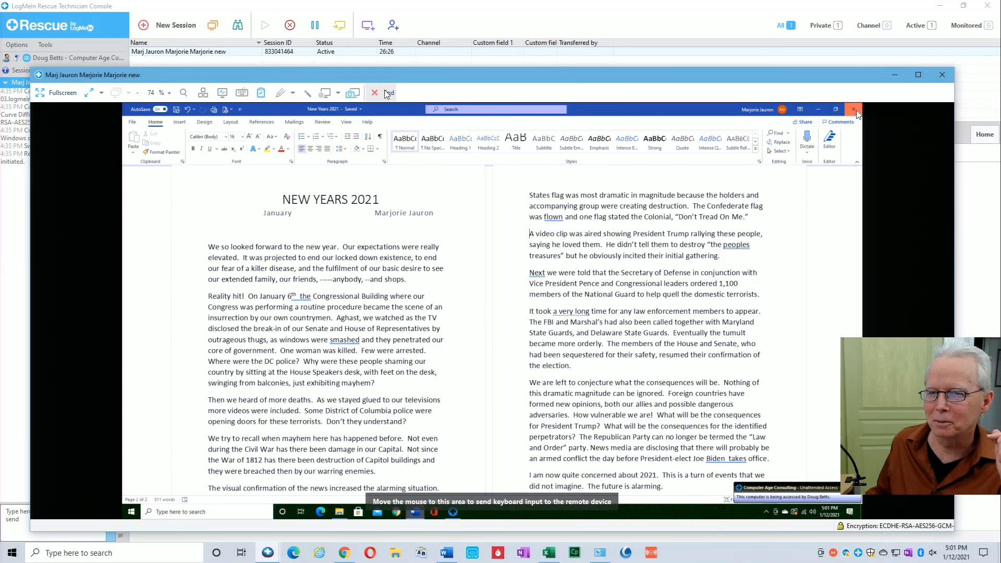
right_click(250, 52)
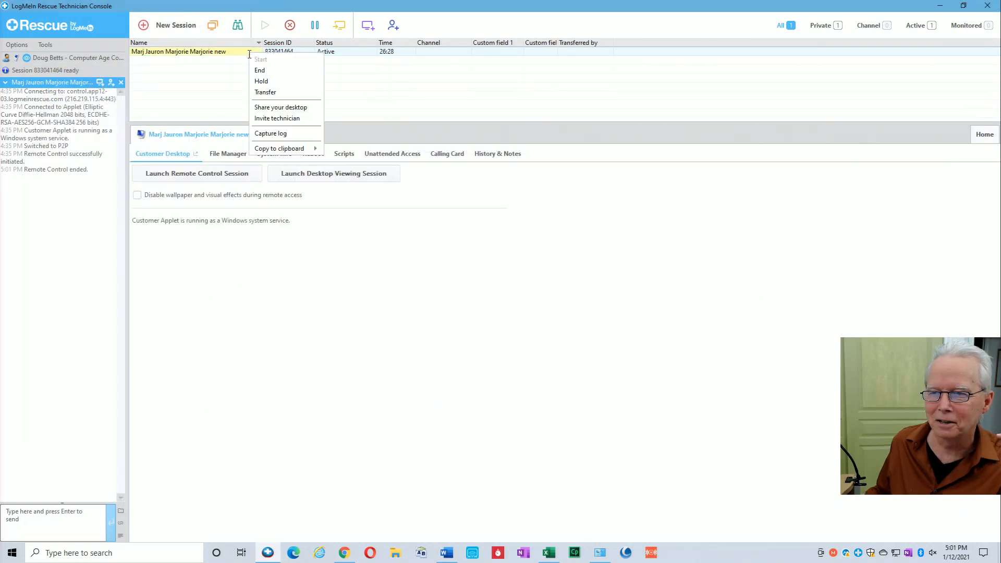
left_click(260, 70)
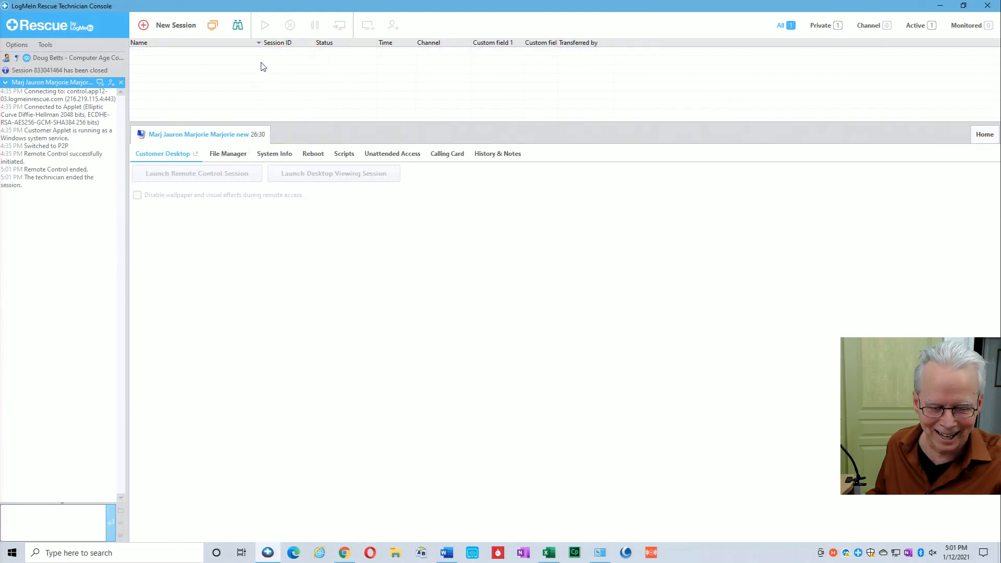